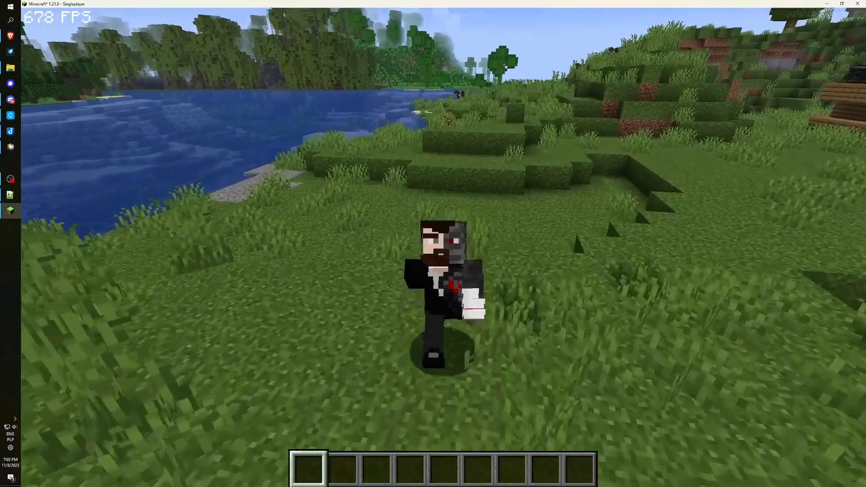
Move the character around the lakeside, crouching and swinging, and walk back toward the cow.
key(d)
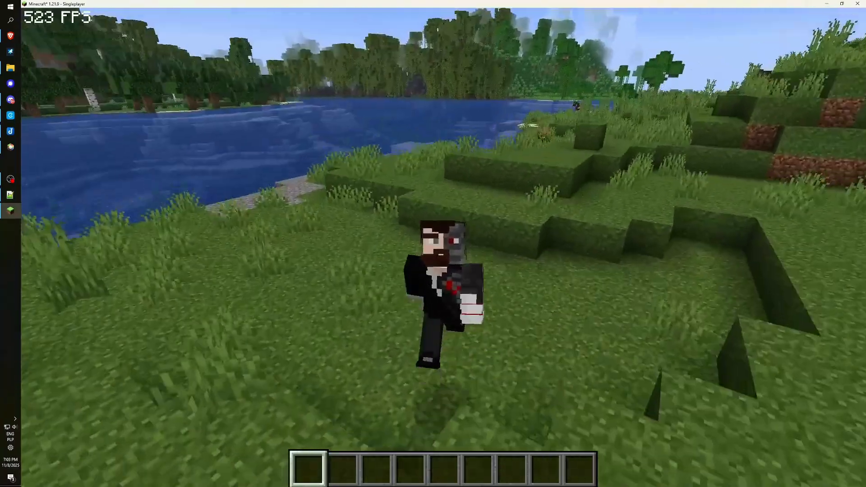
key(a)
key(s)
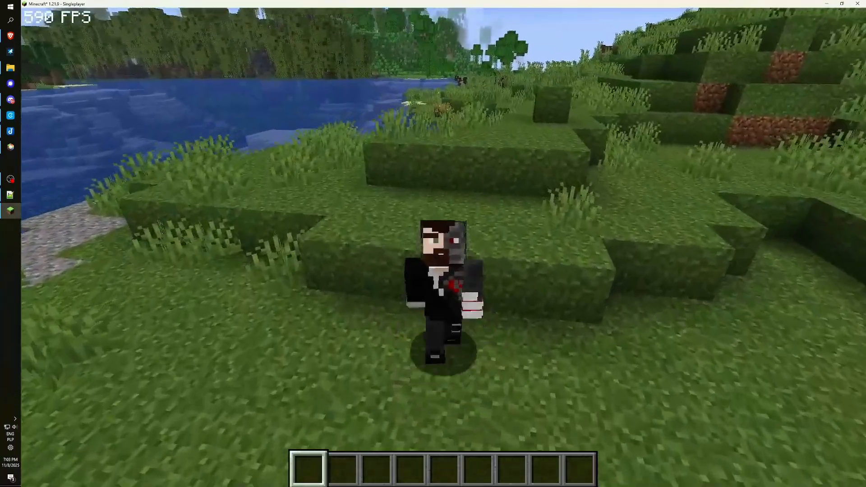
key(space)
click(444, 248)
key(shift)
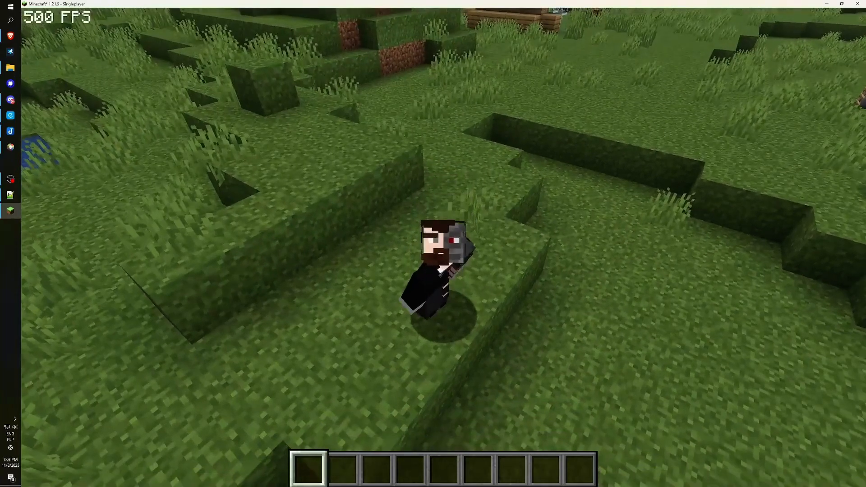
click(444, 247)
key(a)
key(s)
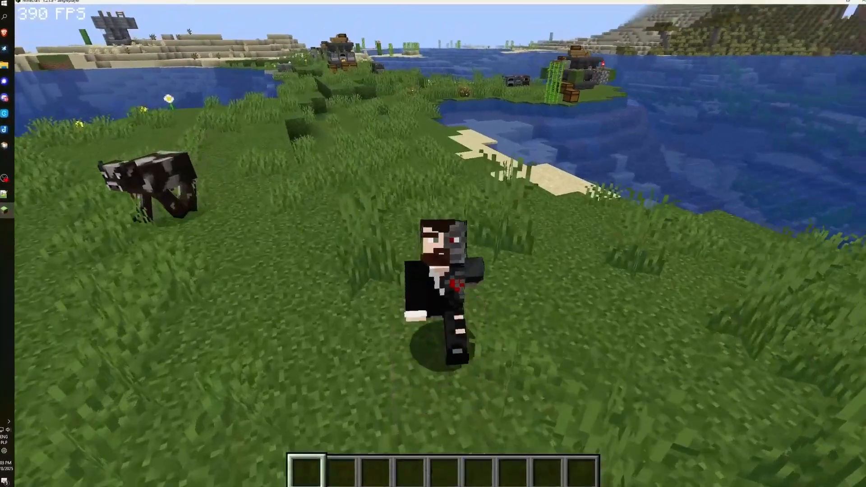
key(s)
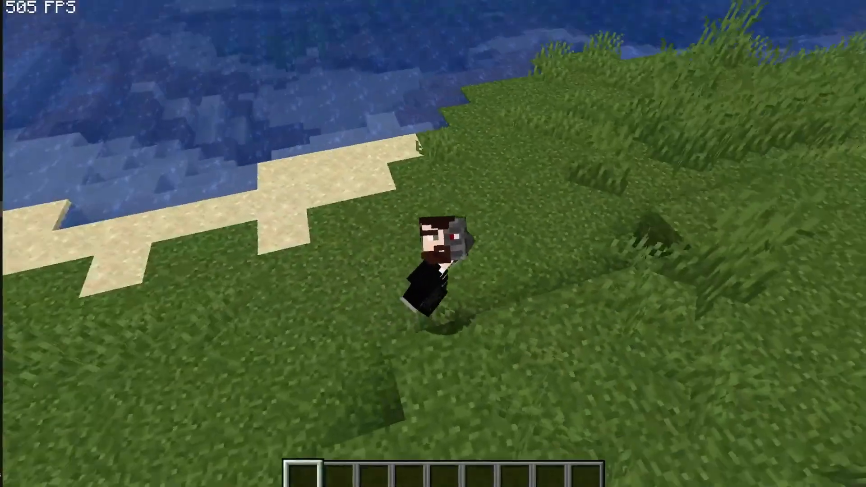
key(s)
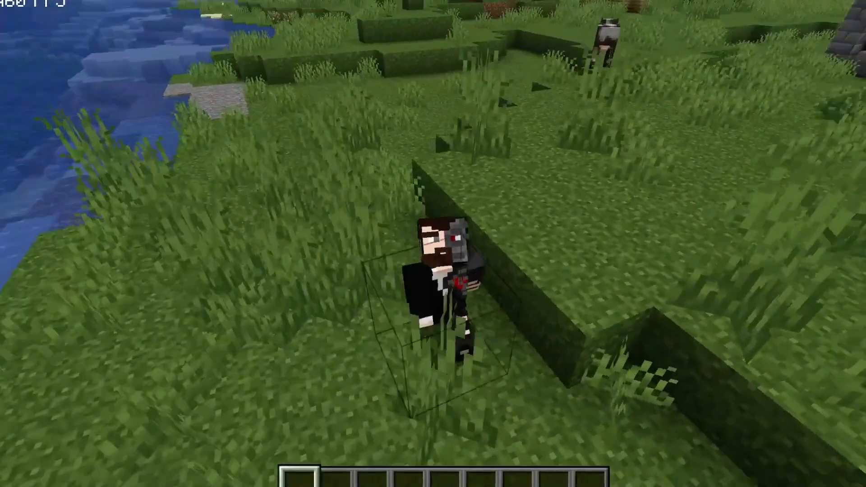
key(space)
key(s)
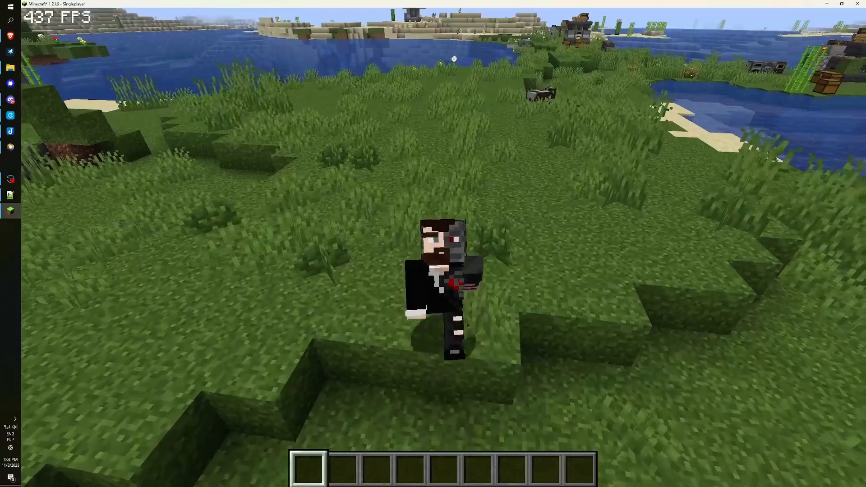
key(s)
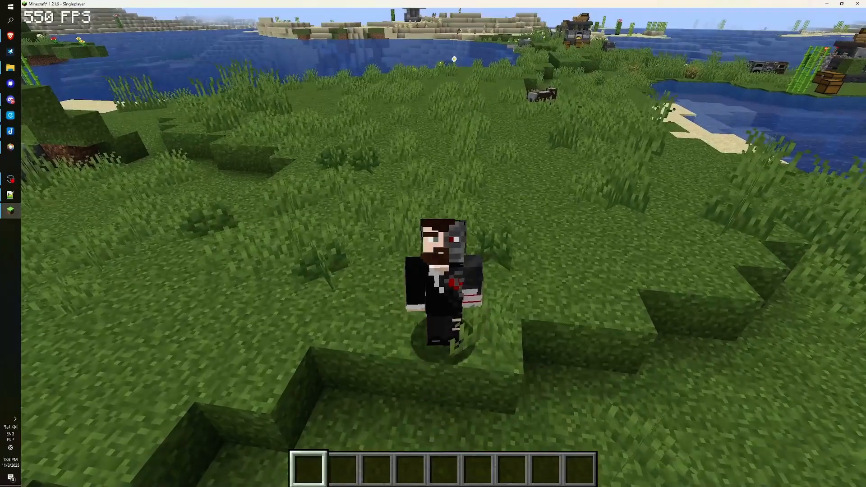
key(s)
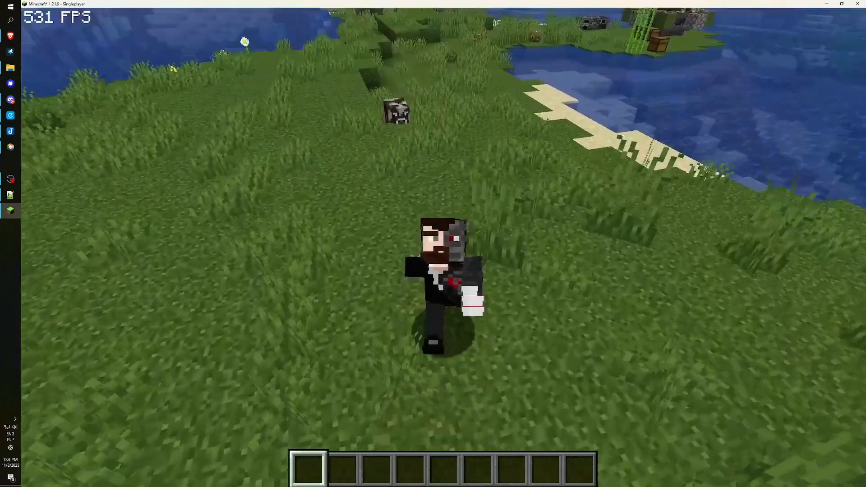
Download the DiscordSRV 1.30.1 jar from SpigotMC and save it to the Desktop.
key(s)
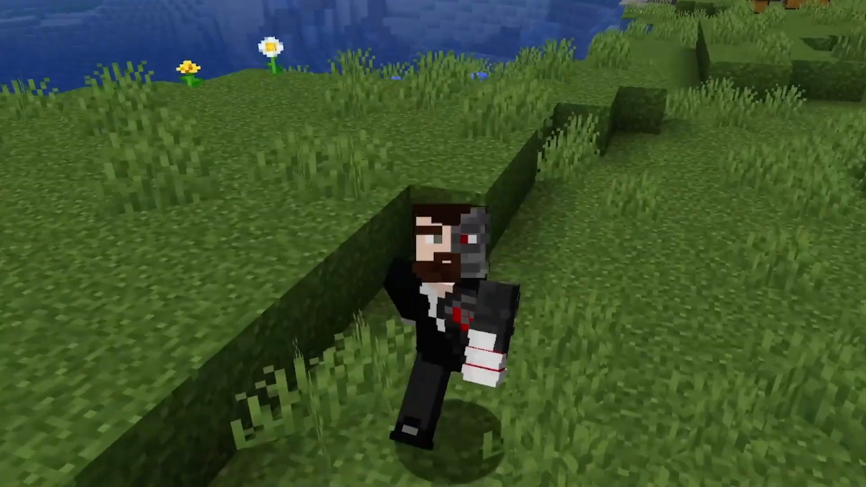
key(s)
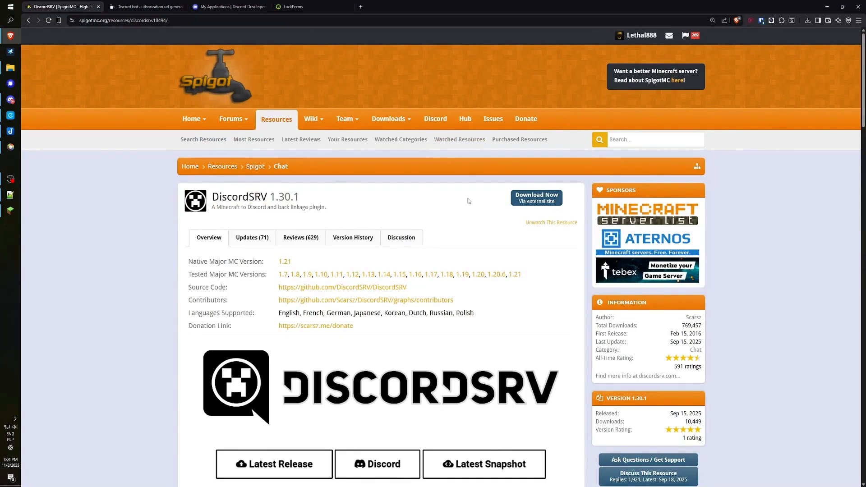
click(543, 198)
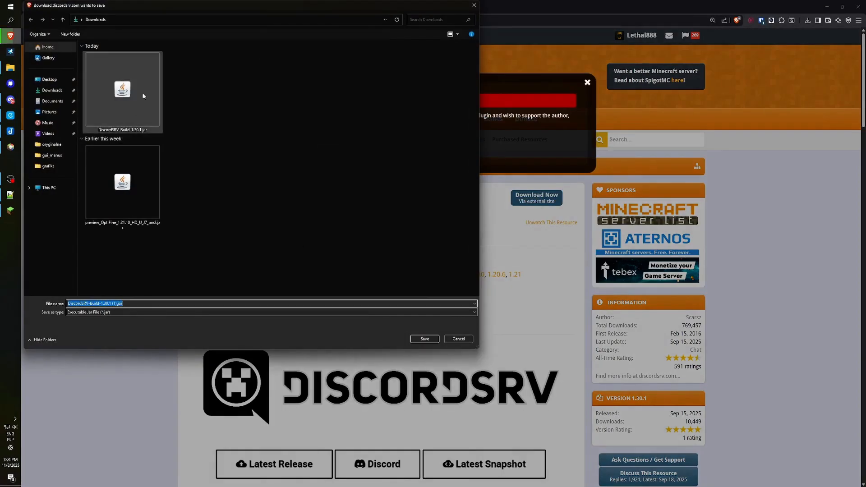
click(52, 80)
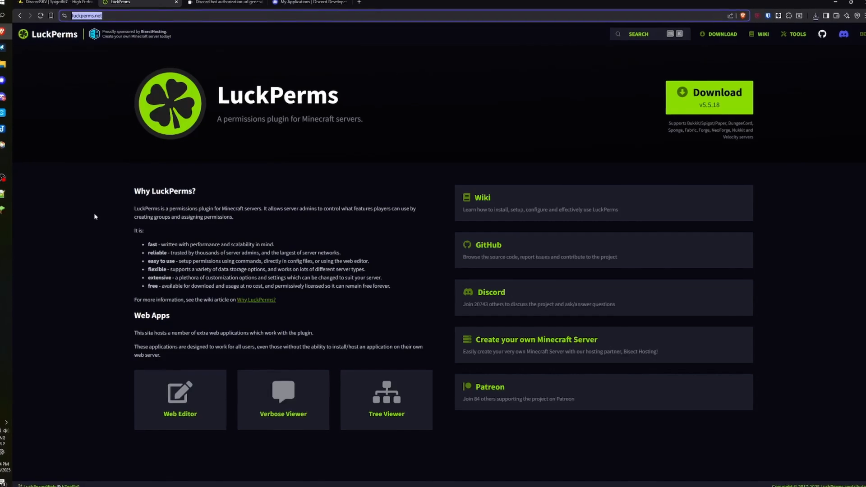
Download the Bukkit build of LuckPerms 5.5.18 from luckperms.net.
click(291, 177)
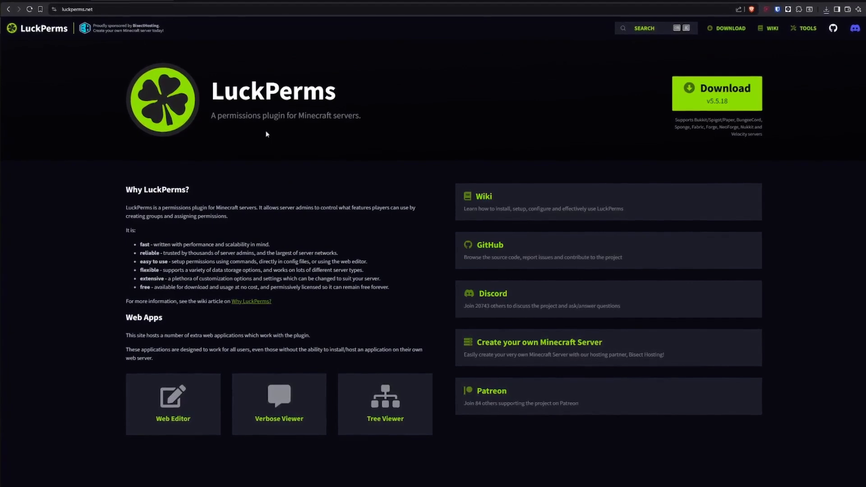
drag(212, 92, 360, 106)
click(358, 90)
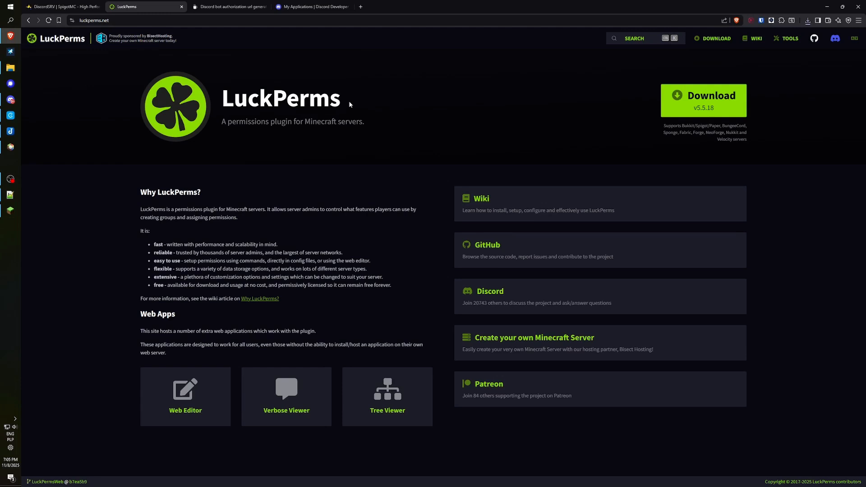
drag(348, 98, 228, 99)
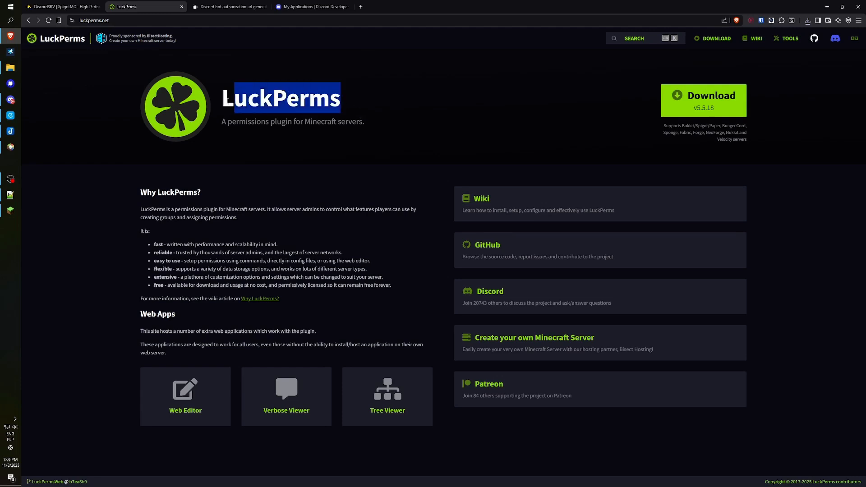
click(380, 129)
mouse_move(345, 107)
mouse_down()
mouse_move(222, 92)
mouse_move(345, 101)
mouse_up()
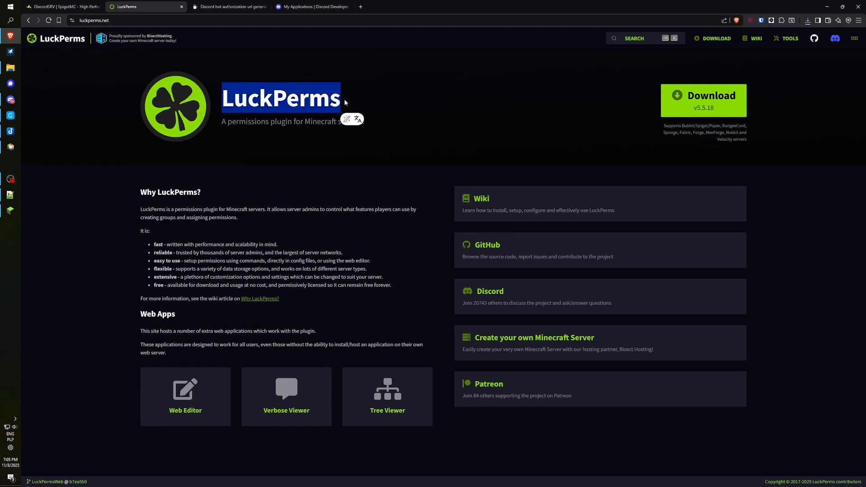
click(371, 104)
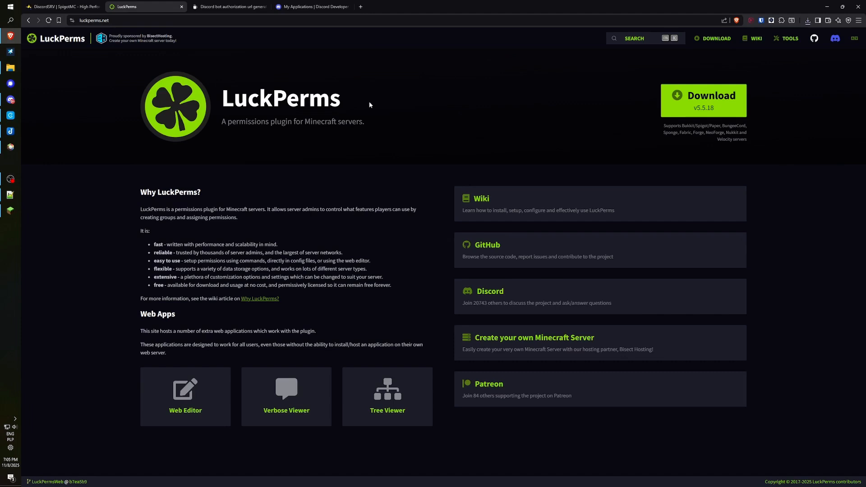
click(690, 100)
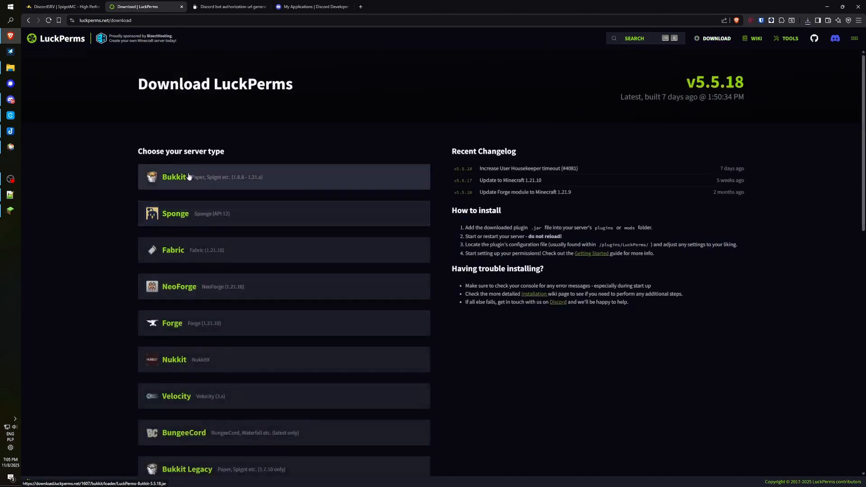
click(167, 177)
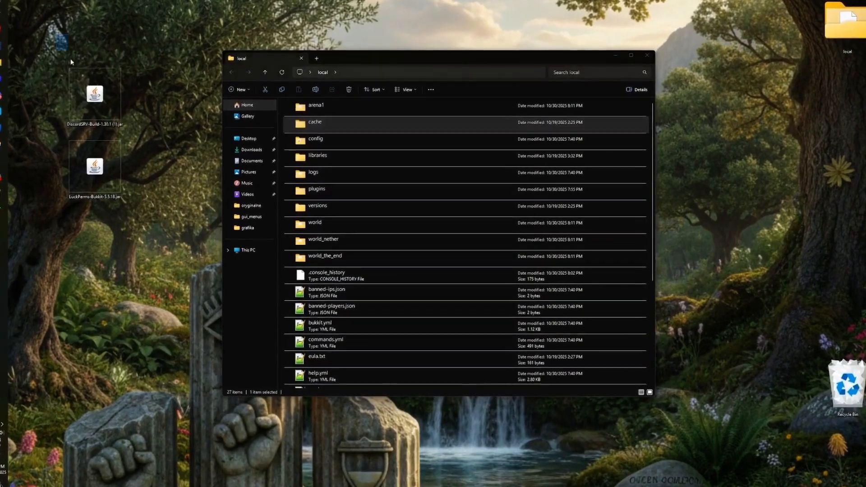
Open the local server's plugins folder in File Explorer.
drag(60, 35, 147, 260)
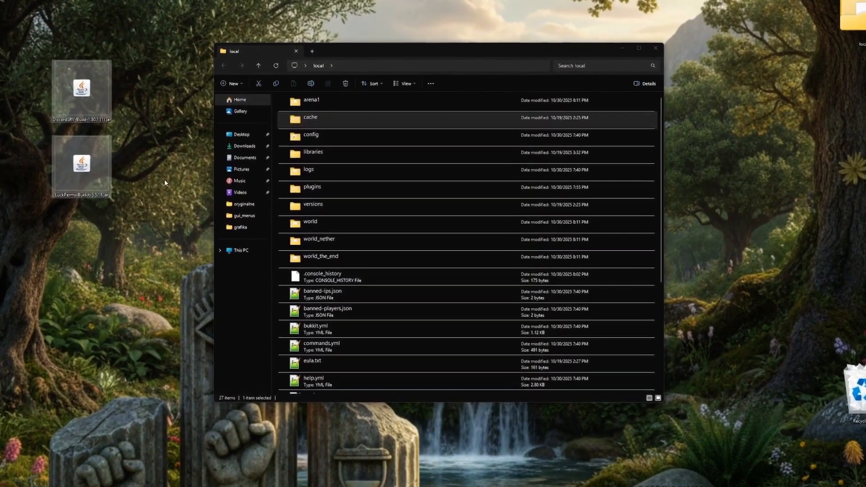
click(352, 208)
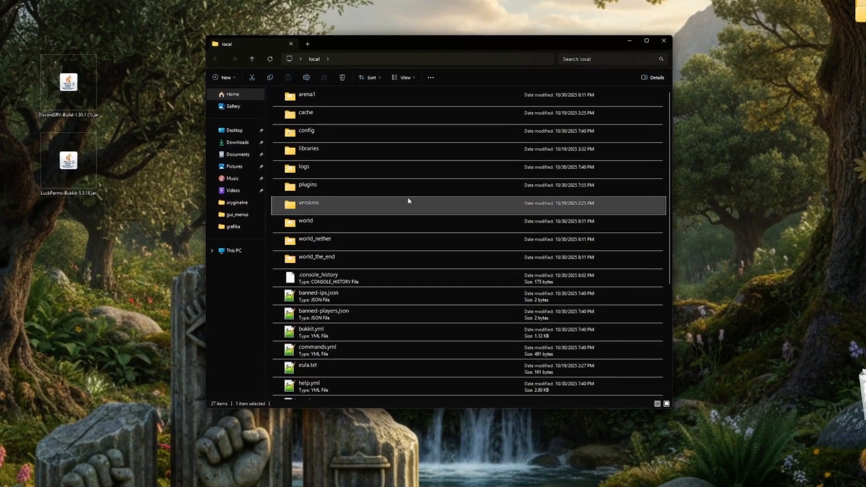
scroll(415, 222, down, 5)
scroll(420, 248, up, 5)
click(402, 186)
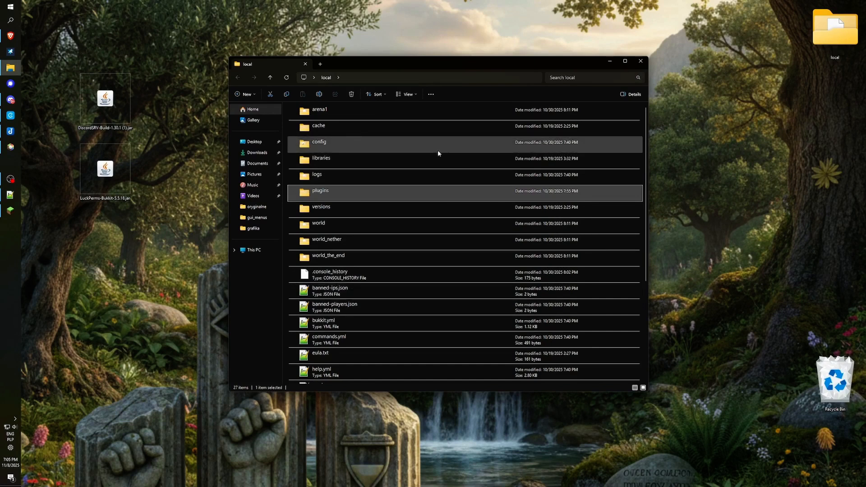
click(417, 176)
click(386, 111)
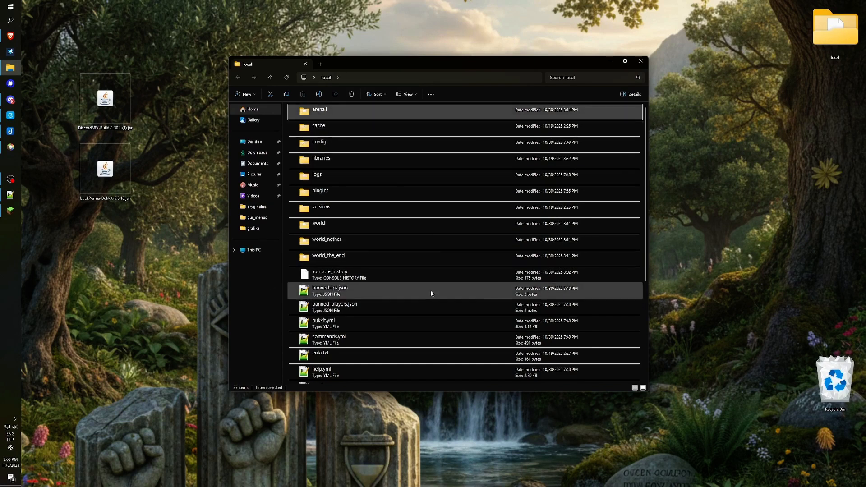
click(342, 194)
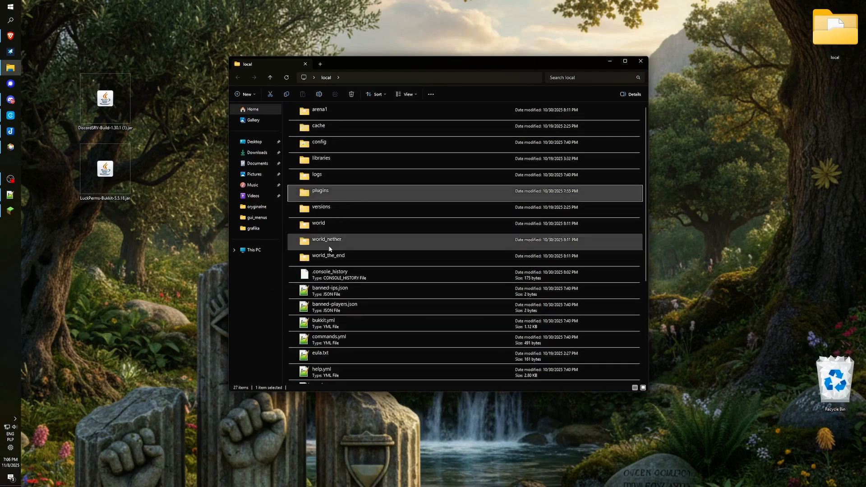
double_click(326, 195)
scroll(369, 301, down, 4)
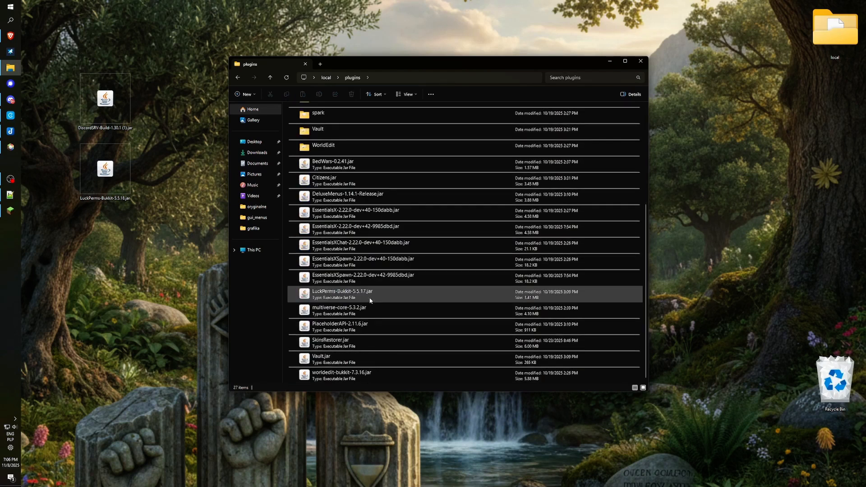
scroll(370, 304, up, 4)
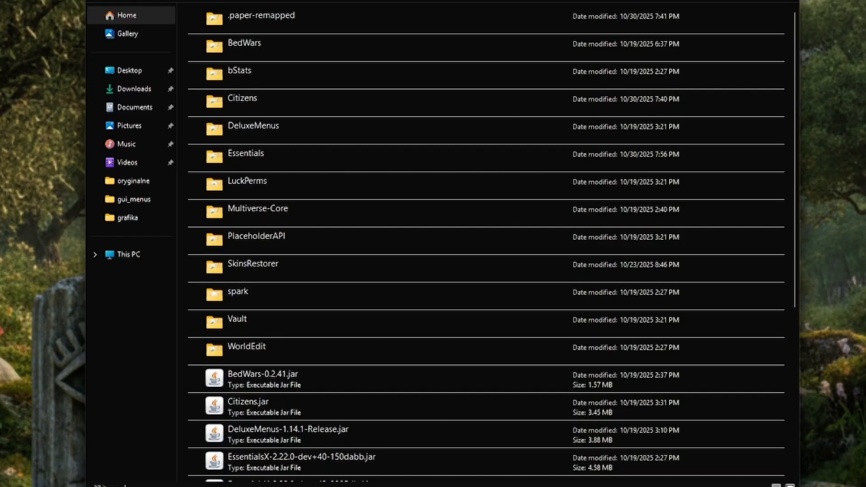
Move the DiscordSRV and LuckPerms jars into plugins and run start.bat to launch the server.
drag(538, 61, 652, 52)
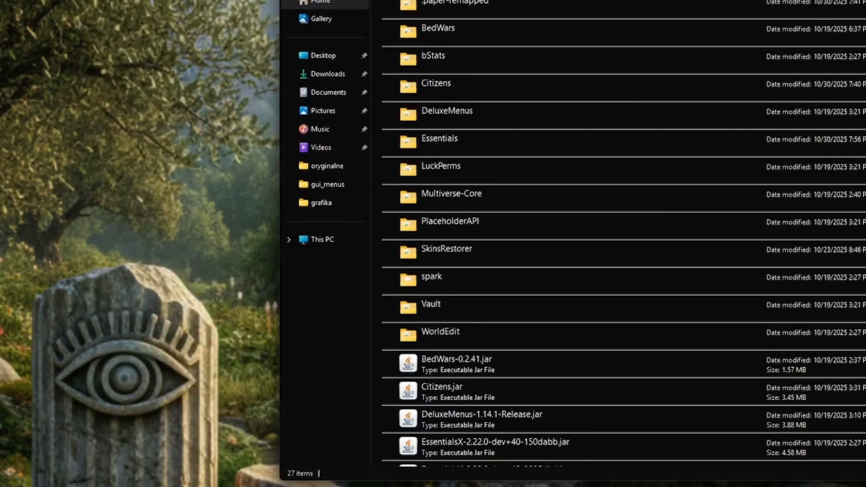
drag(77, 31, 157, 155)
drag(105, 99, 478, 333)
scroll(571, 293, down, 1)
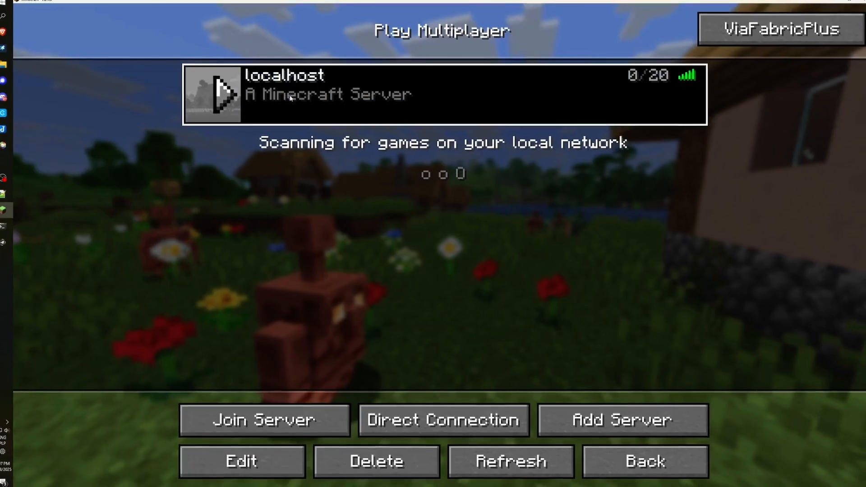
click(226, 93)
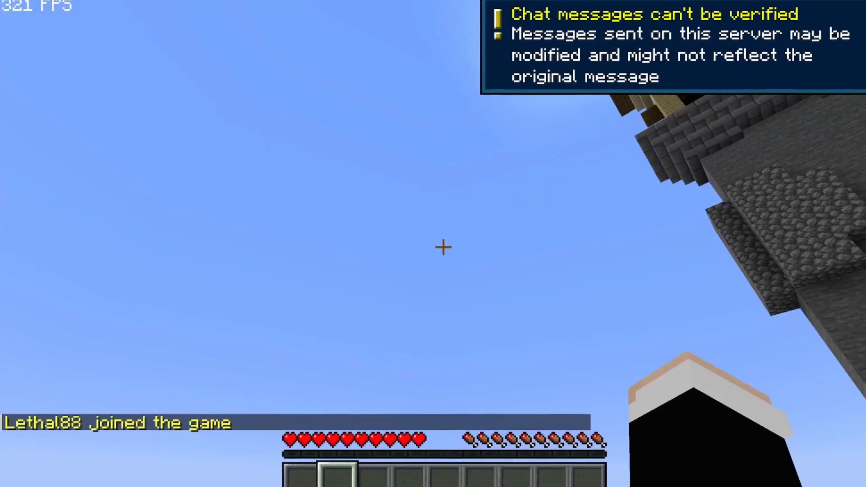
Run /plugins to list the server's 15 plugins, including DiscordSRV and LuckPerms.
text(/plugins)
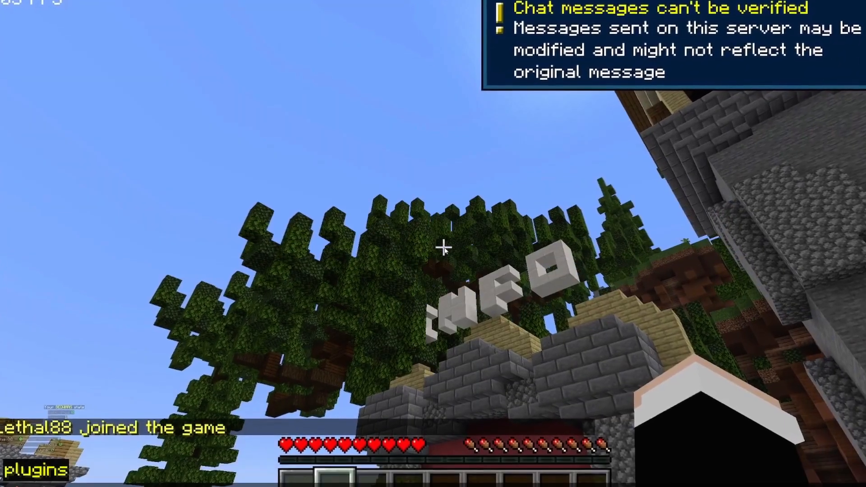
key(Return)
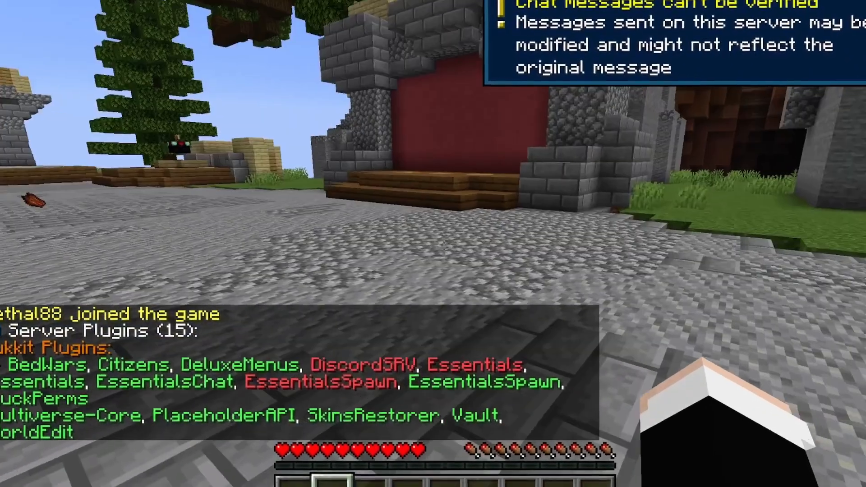
key(t)
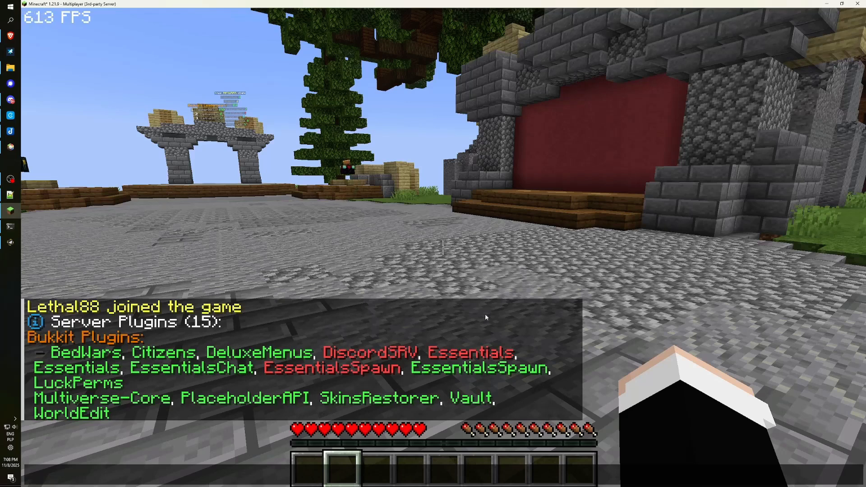
key(Escape)
Switch to third-person view, walk back toward the arch and bring the plugin list back up.
key(F5)
key(F5)
key(w)
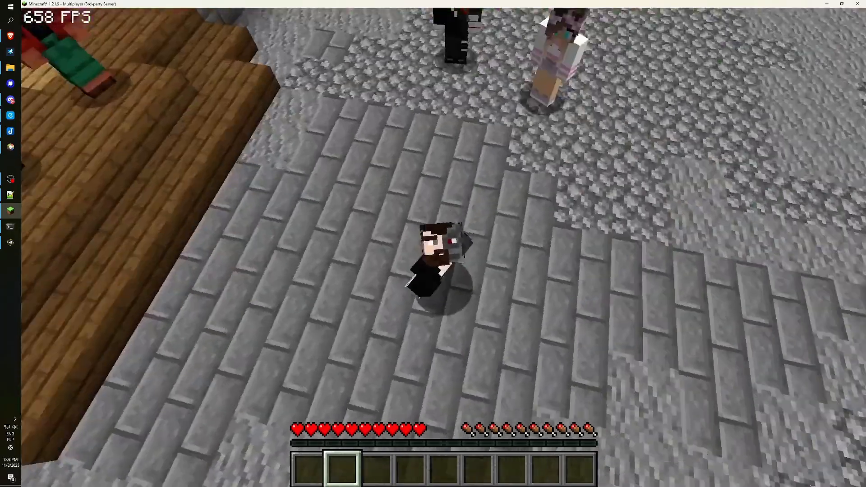
key(s)
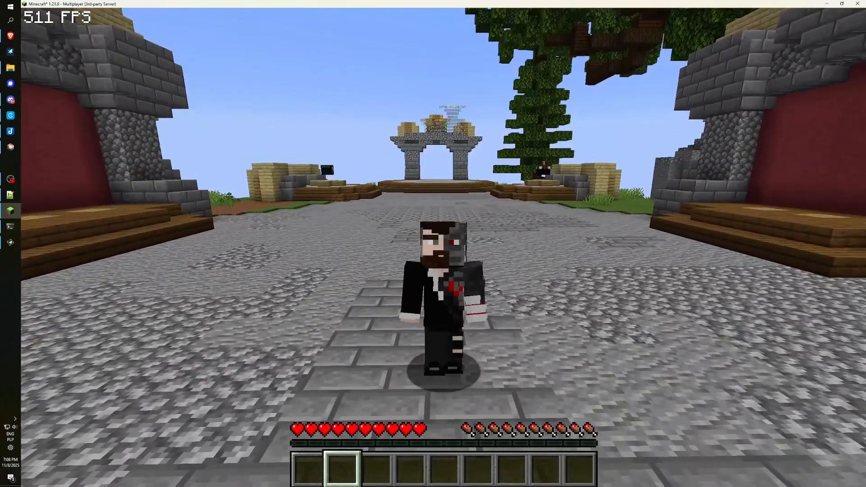
key(s)
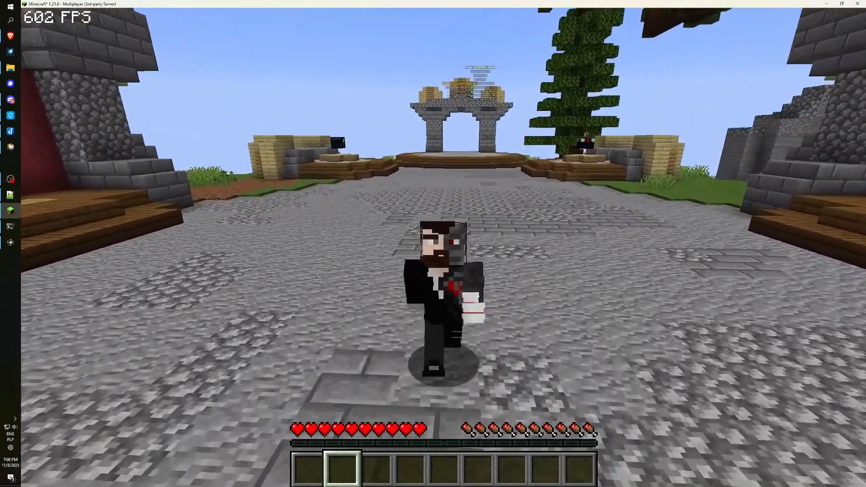
key(s)
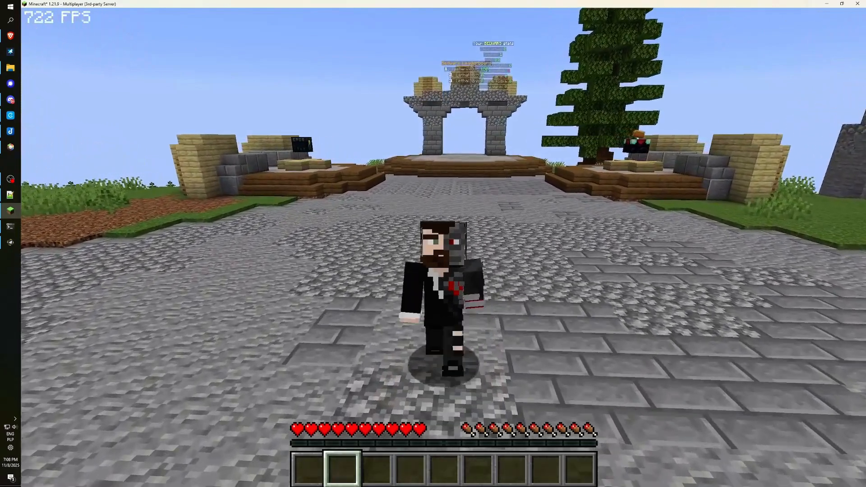
key(t)
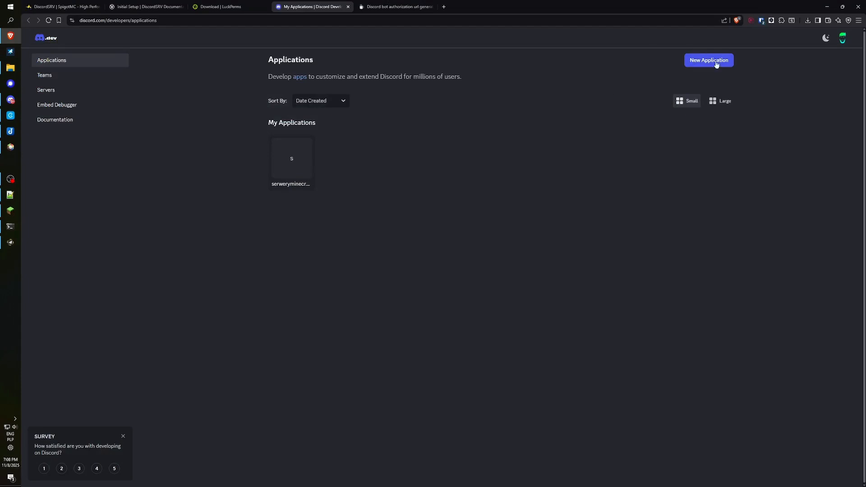
Create a Developer Portal application named srv, accepting the terms and passing the captcha.
click(700, 66)
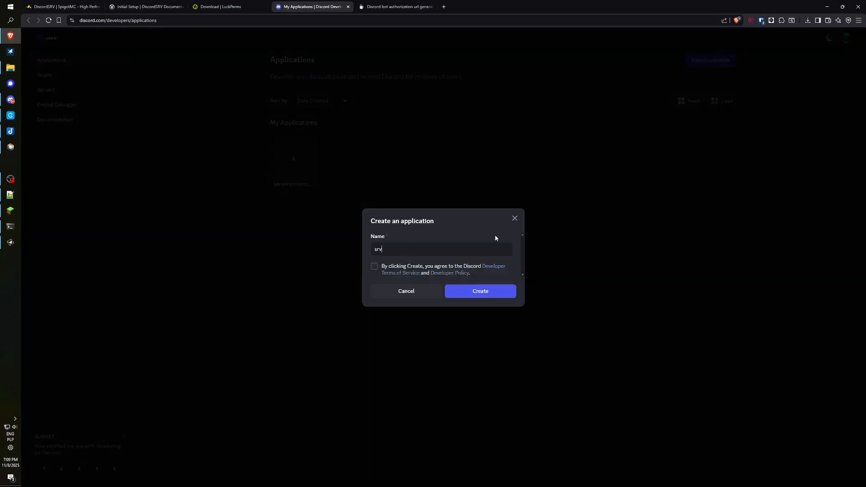
click(374, 267)
click(473, 293)
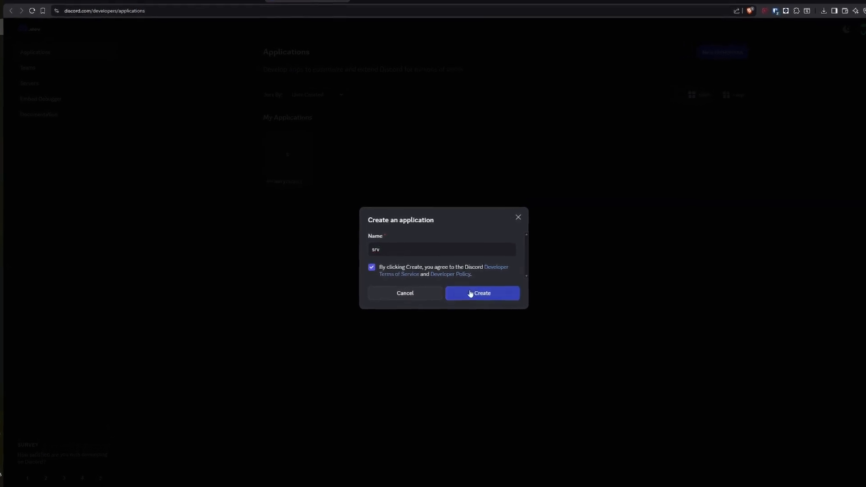
click(399, 260)
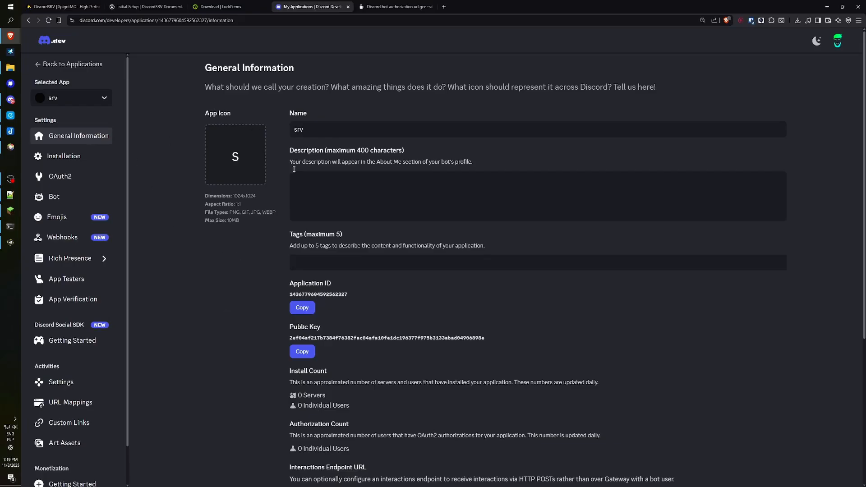
Untick User Install and set the Install Link to None.
click(60, 158)
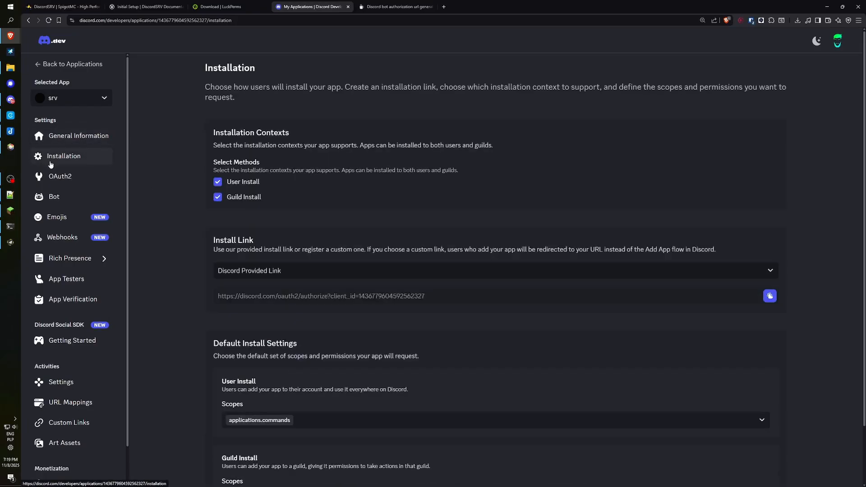
click(217, 182)
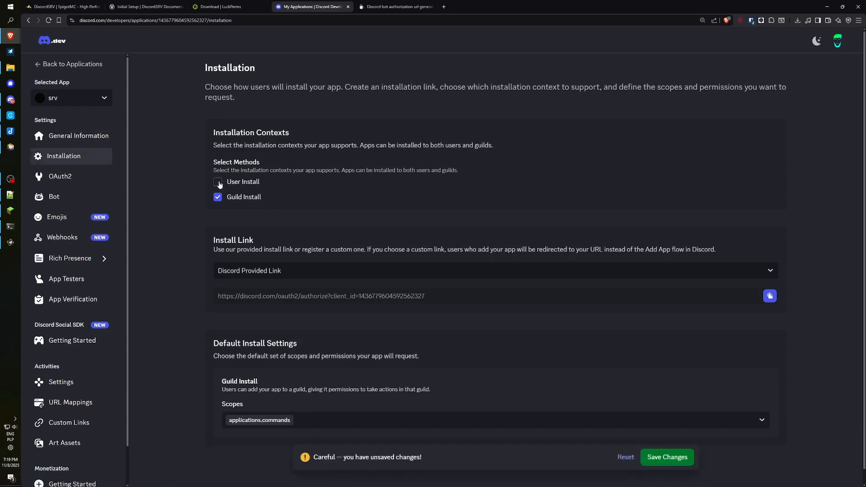
click(255, 271)
click(238, 287)
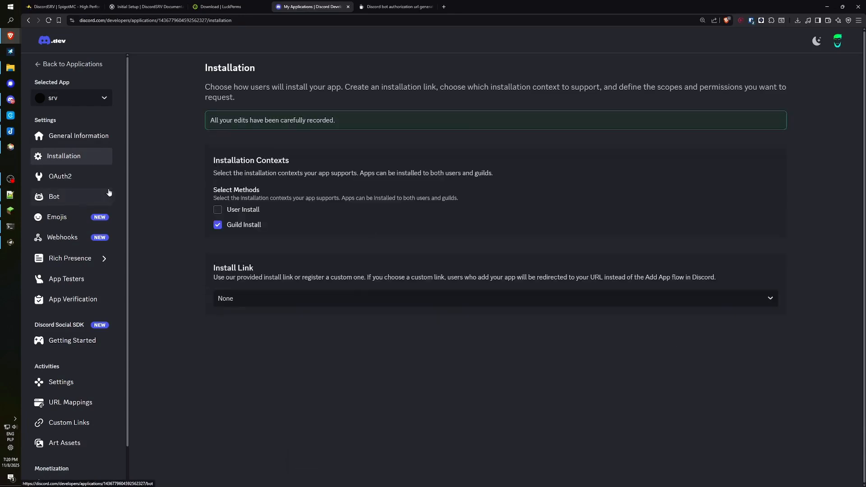
Make the bot private and enable the Server Members and Message Content intents.
click(54, 196)
scroll(294, 216, down, 5)
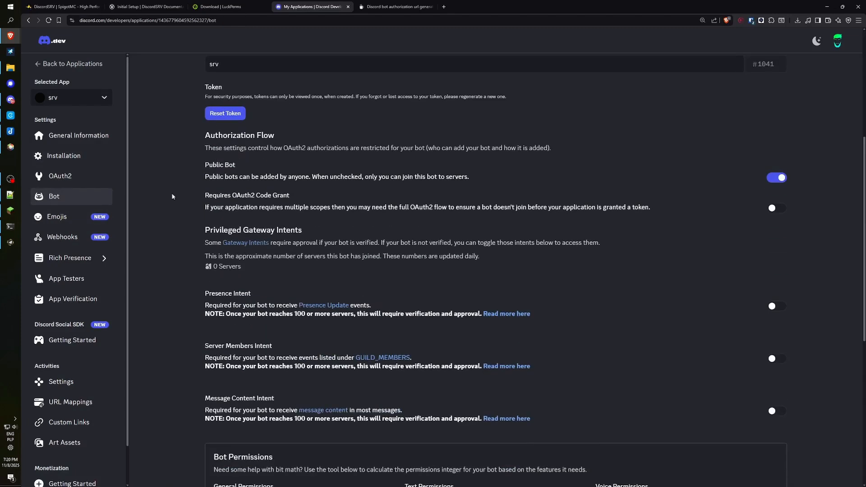
click(247, 176)
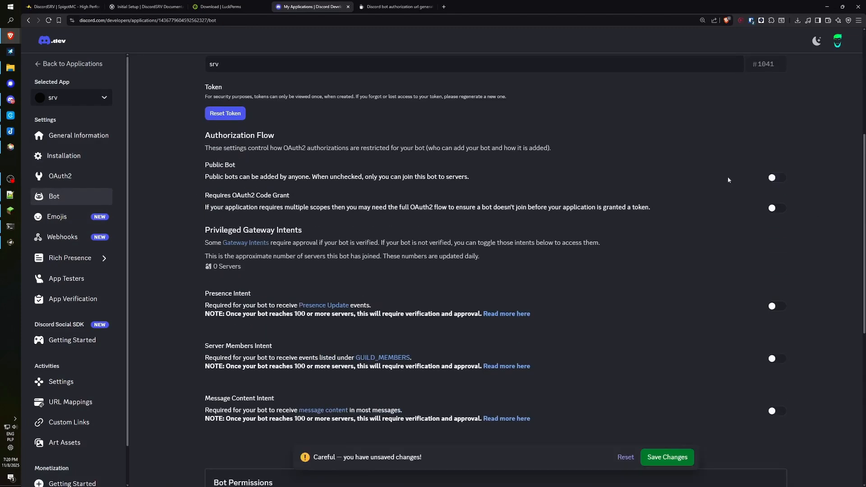
scroll(749, 163, down, 2)
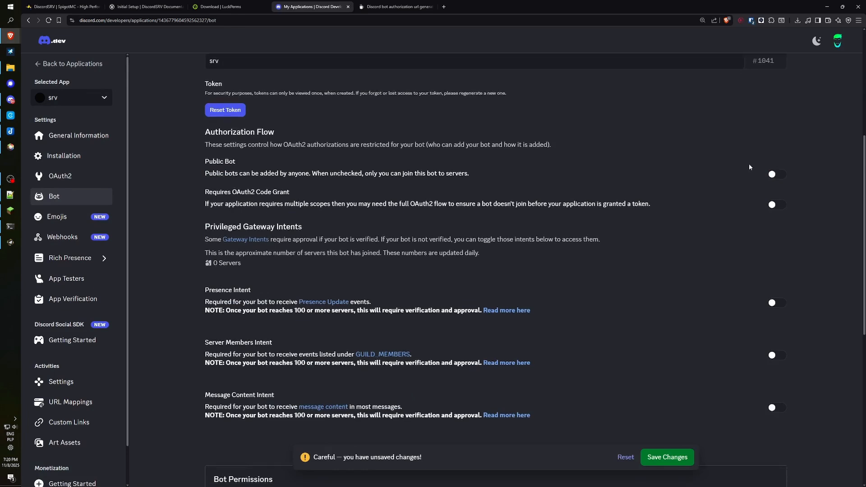
click(790, 294)
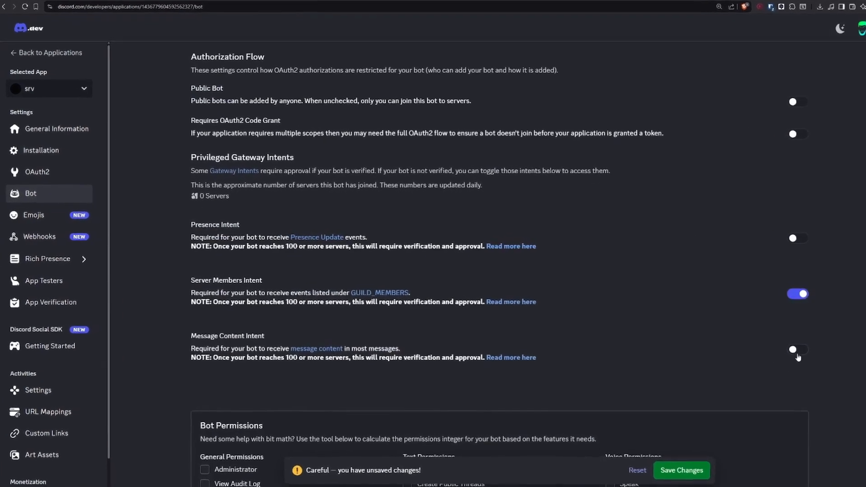
click(789, 347)
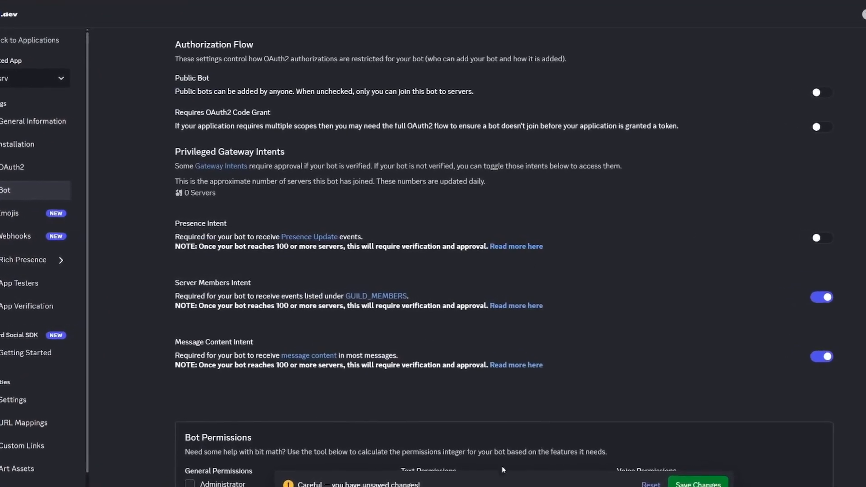
scroll(227, 235, up, 5)
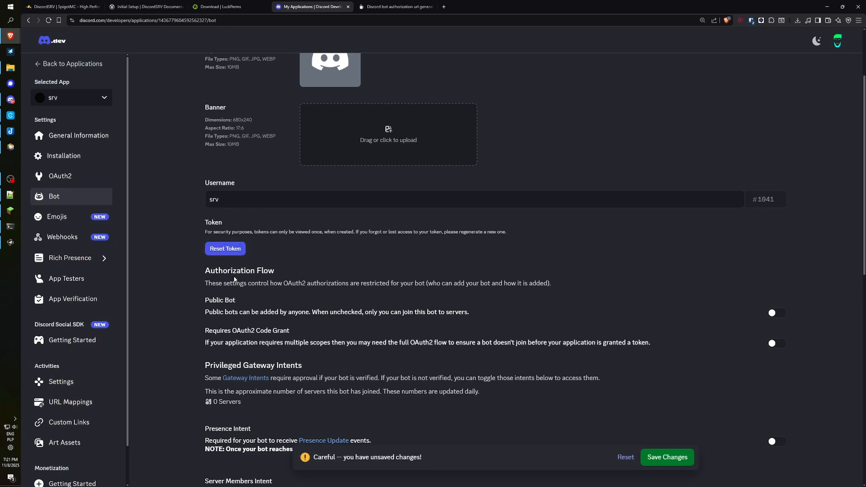
Reset the srv bot token, confirm with MFA, and copy the new token.
click(226, 248)
click(466, 283)
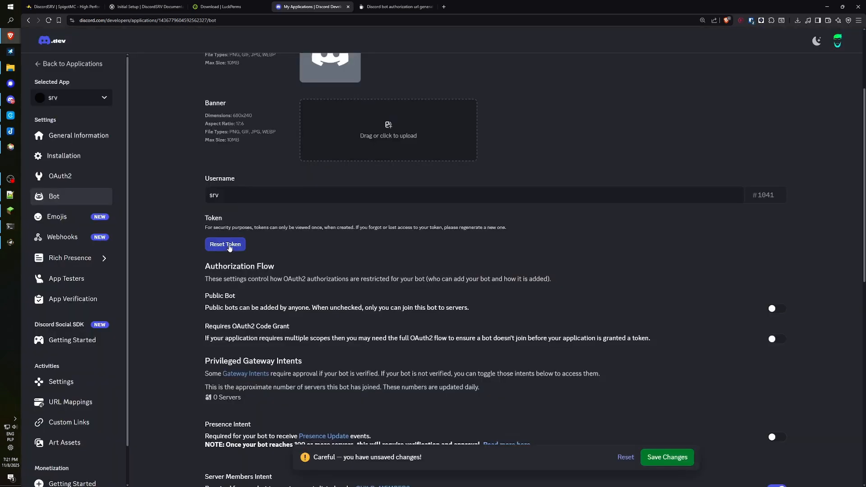
click(229, 246)
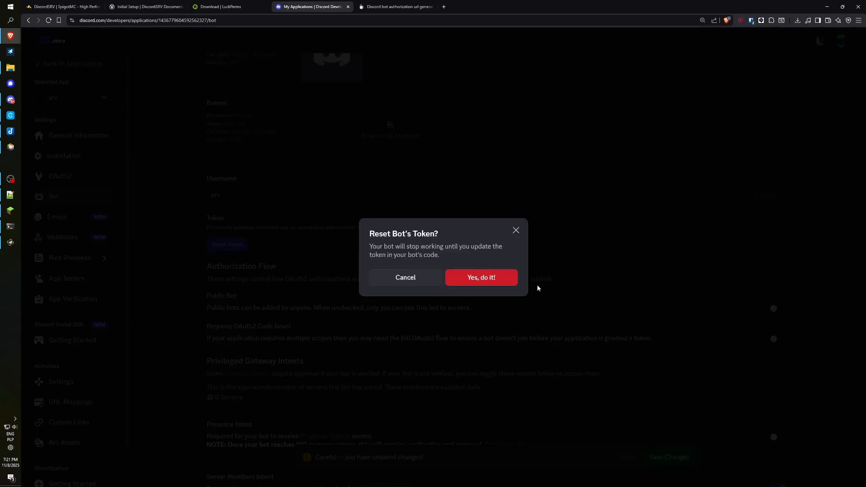
click(479, 277)
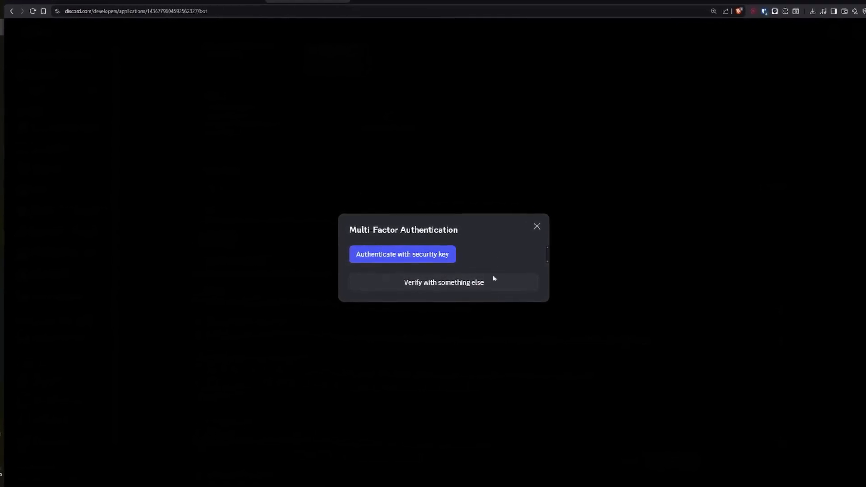
click(399, 256)
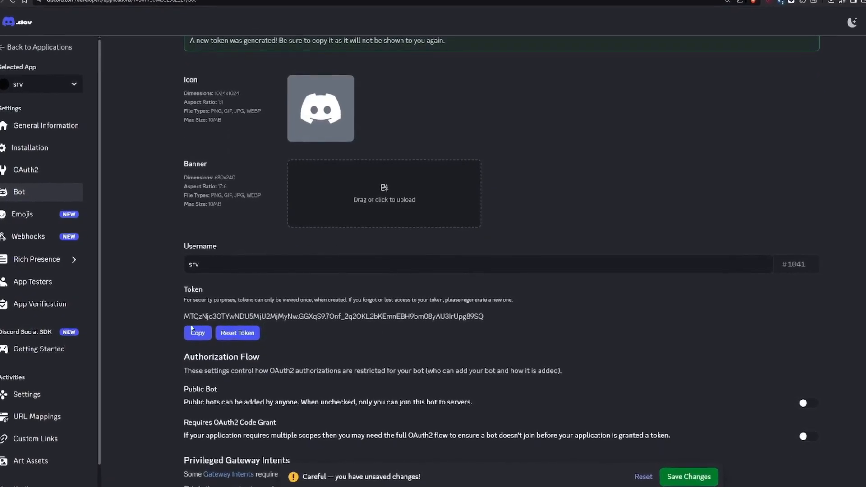
click(206, 333)
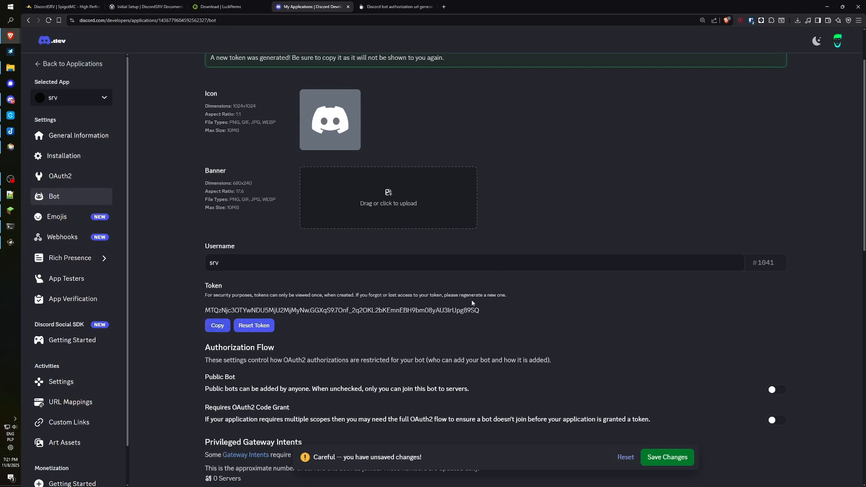
Save the changes to the bot settings.
click(667, 457)
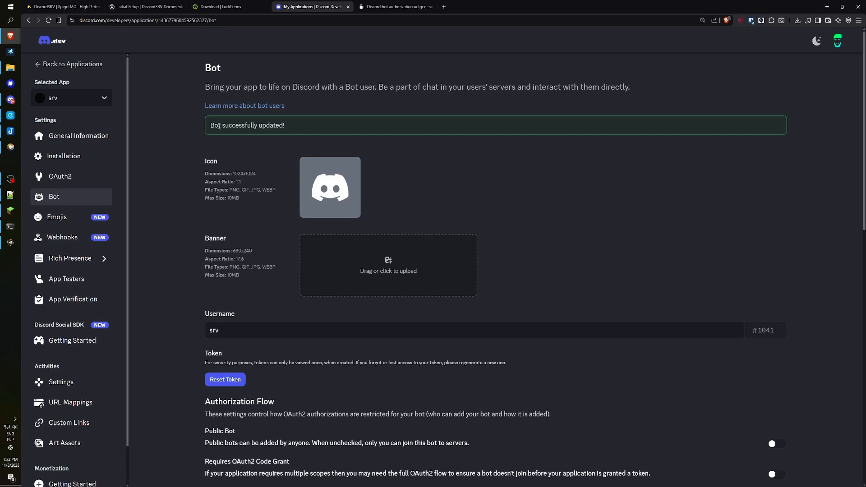
drag(210, 125, 280, 125)
click(184, 160)
drag(209, 358, 228, 355)
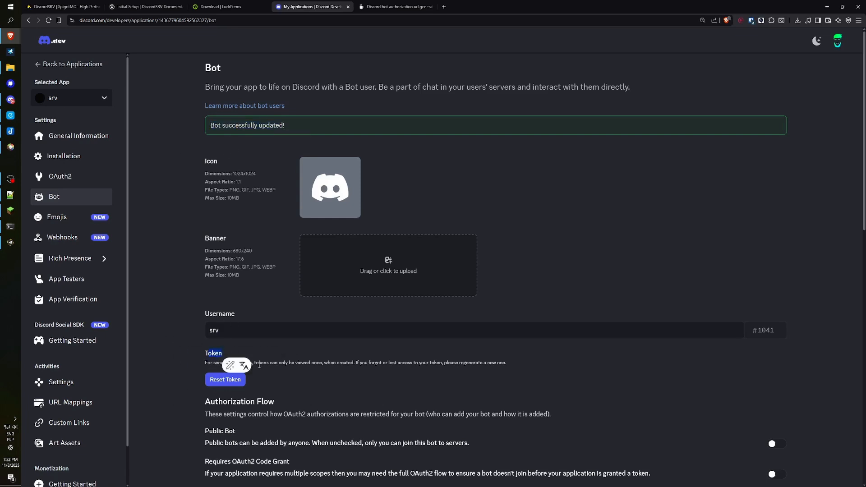
click(206, 359)
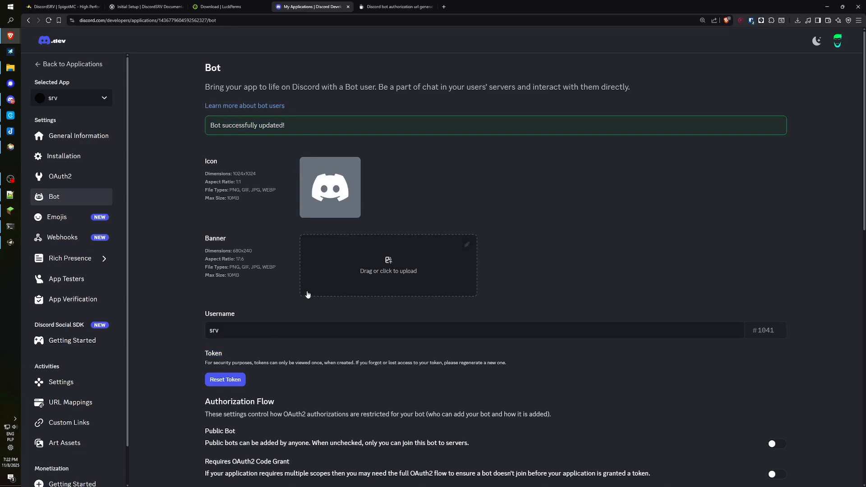
key(alt+Tab)
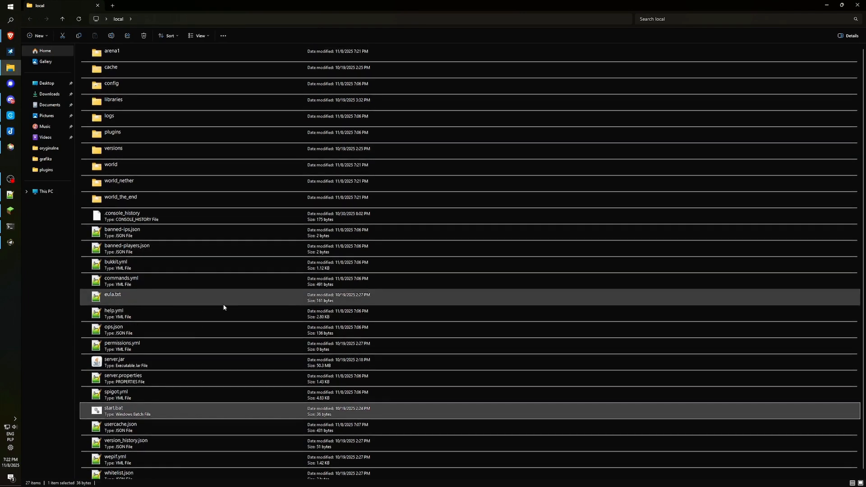
Open plugins > DiscordSRV > config.yml in Notepad++.
double_click(126, 135)
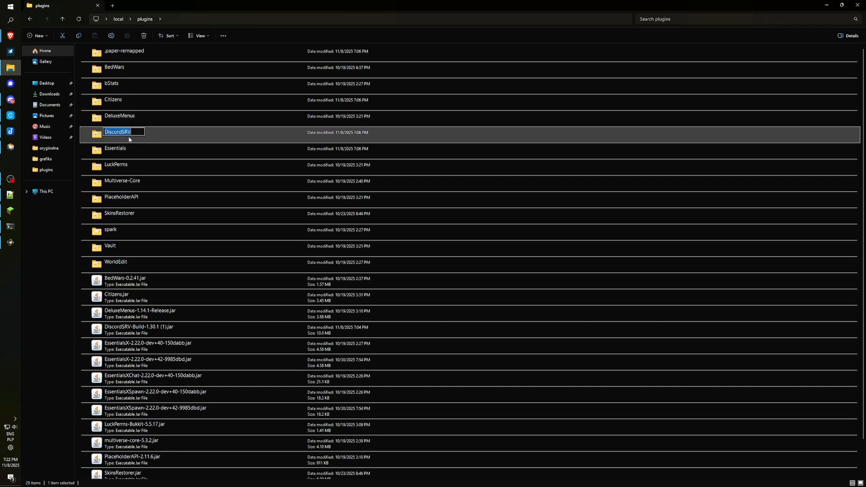
double_click(136, 133)
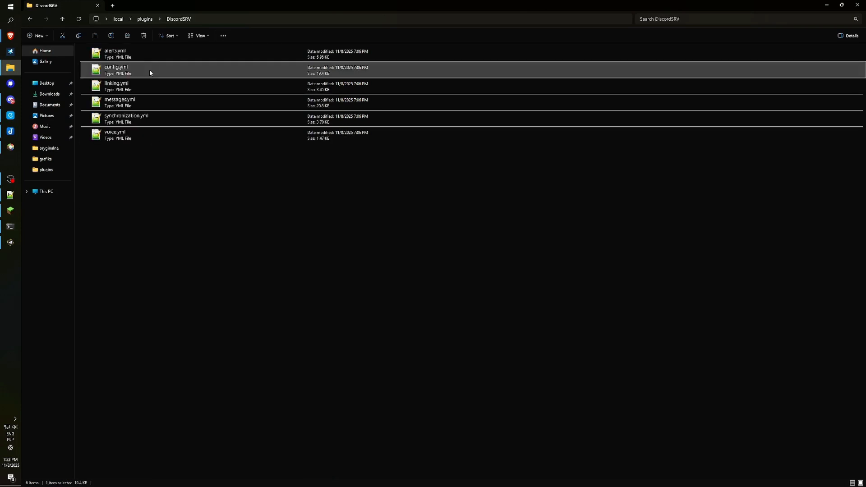
double_click(148, 69)
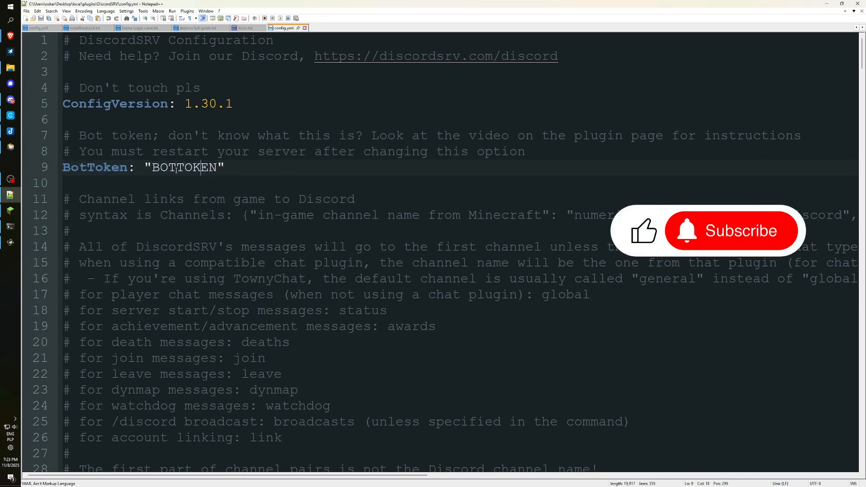
Paste the copied bot token over the BOTTOKEN placeholder on line 9 and verify it.
double_click(152, 168)
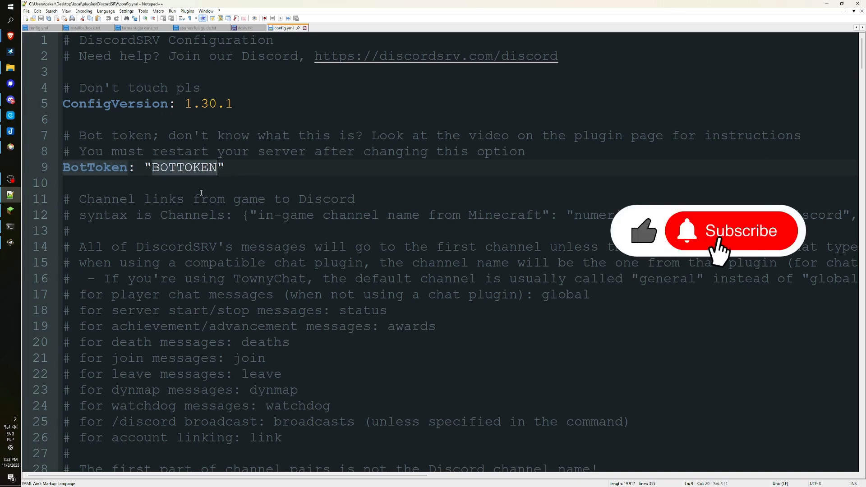
key(ctrl+v)
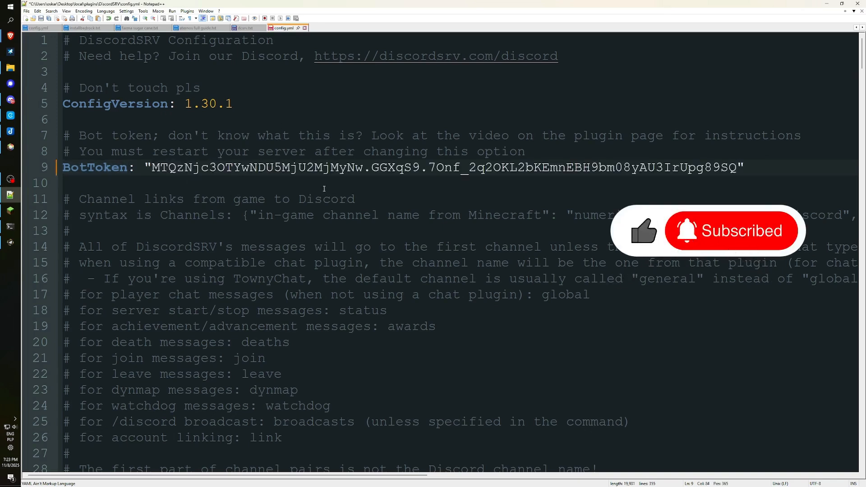
click(372, 183)
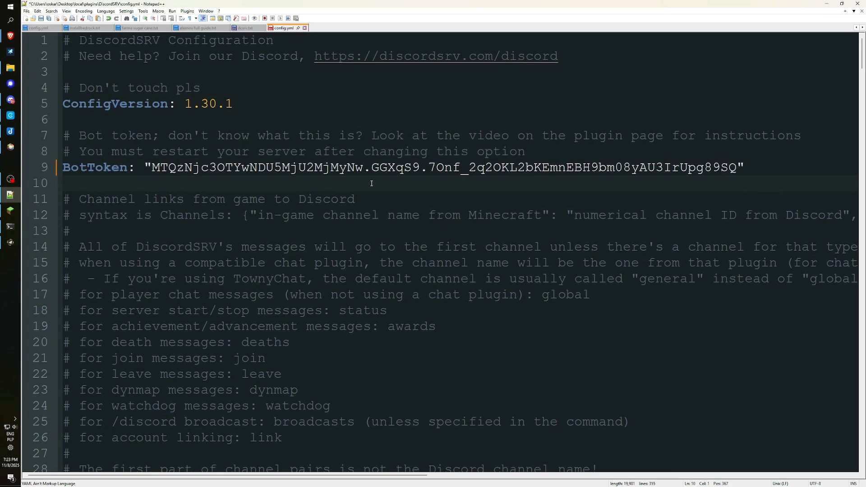
key(alt+Tab)
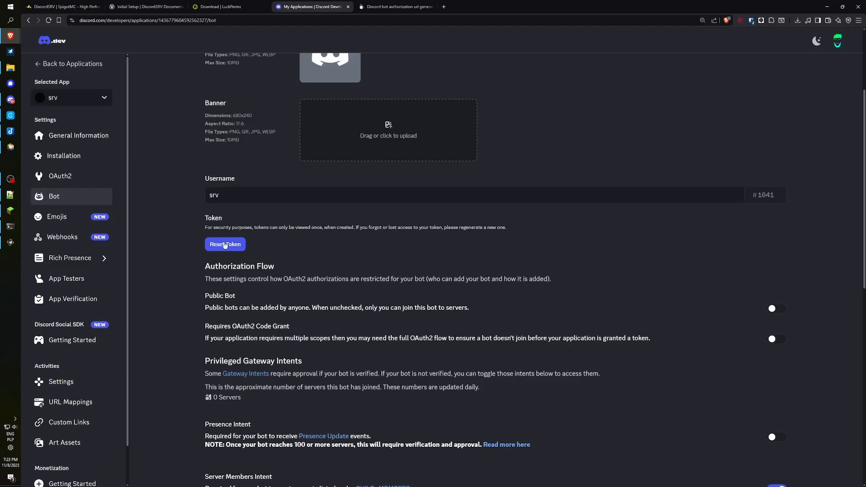
key(alt+Tab)
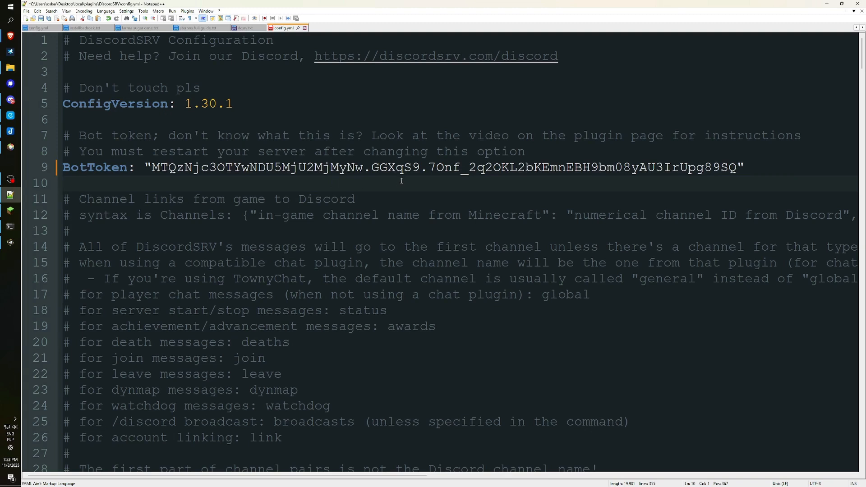
drag(152, 167, 740, 167)
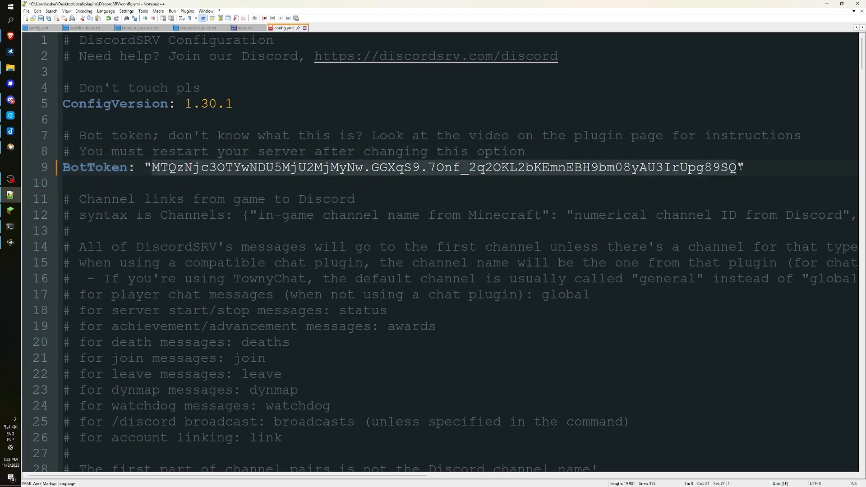
click(410, 177)
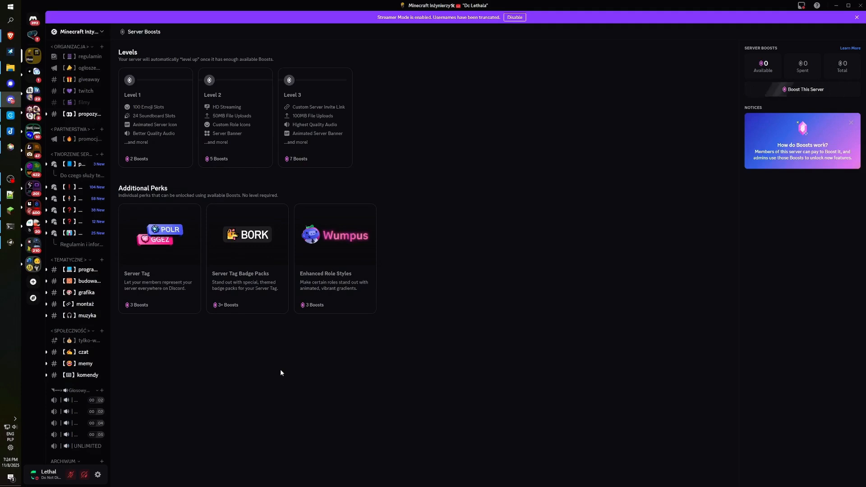
Create a 'For me and my friends' Discord server named tipgrinder.
click(33, 282)
click(425, 202)
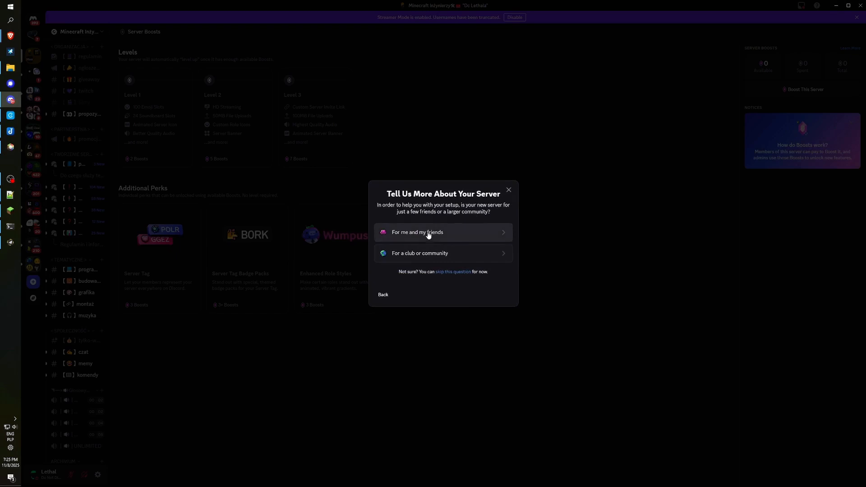
click(432, 233)
text(tipgrinder)
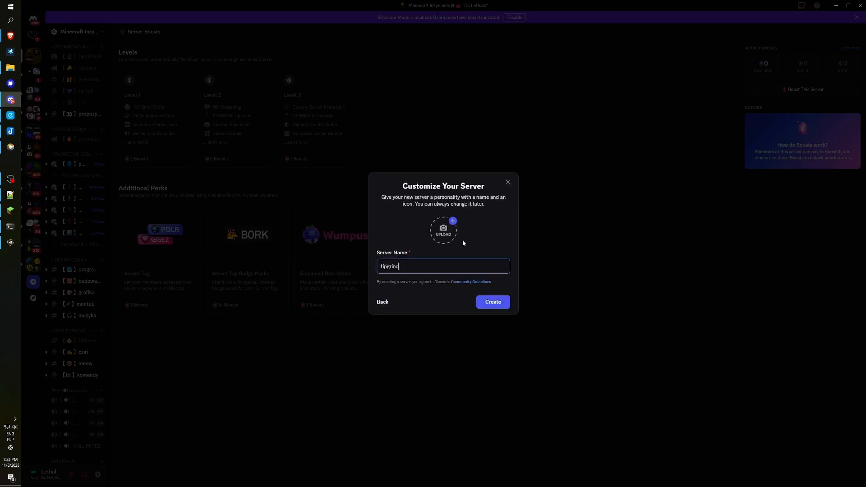
click(492, 303)
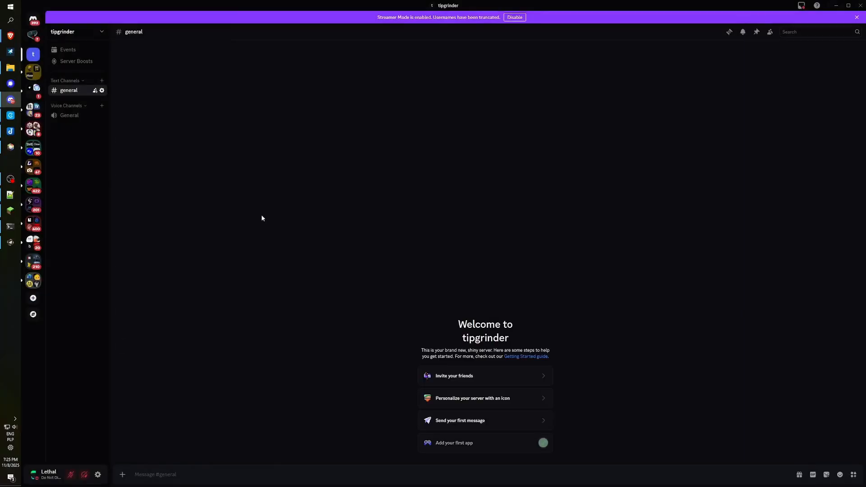
key(alt+Tab)
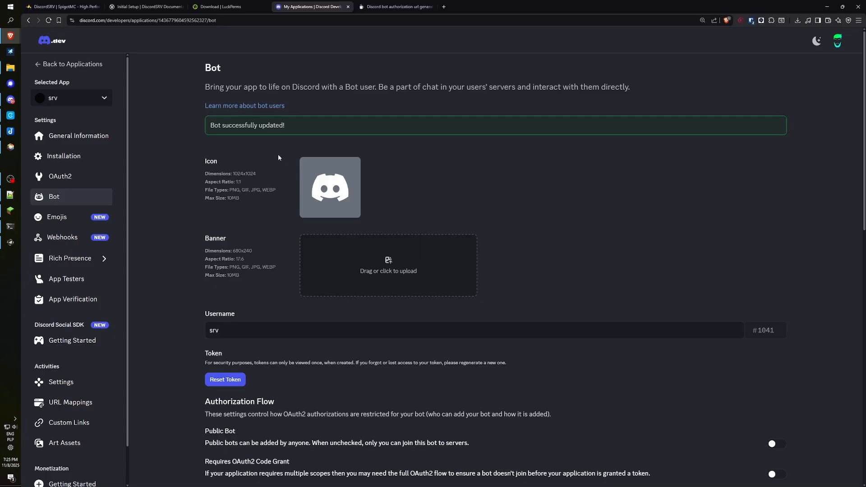
Copy the srv application's Application ID from its General Information page in the Developer Portal.
click(58, 134)
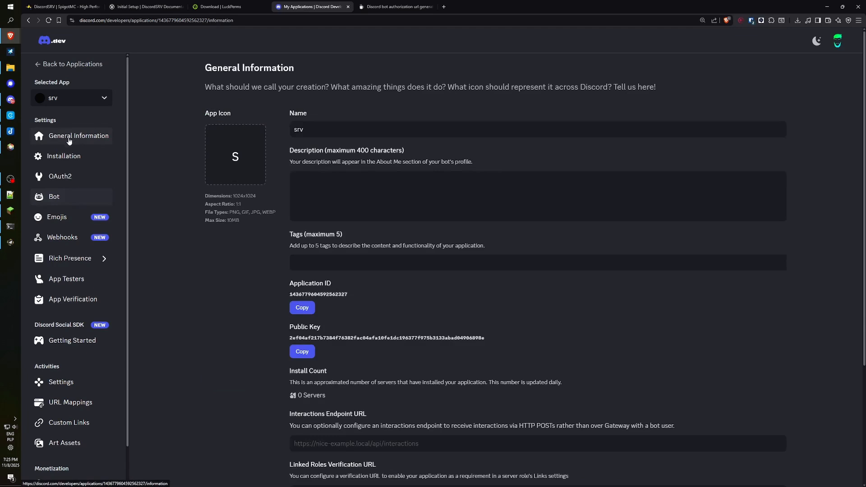
click(298, 308)
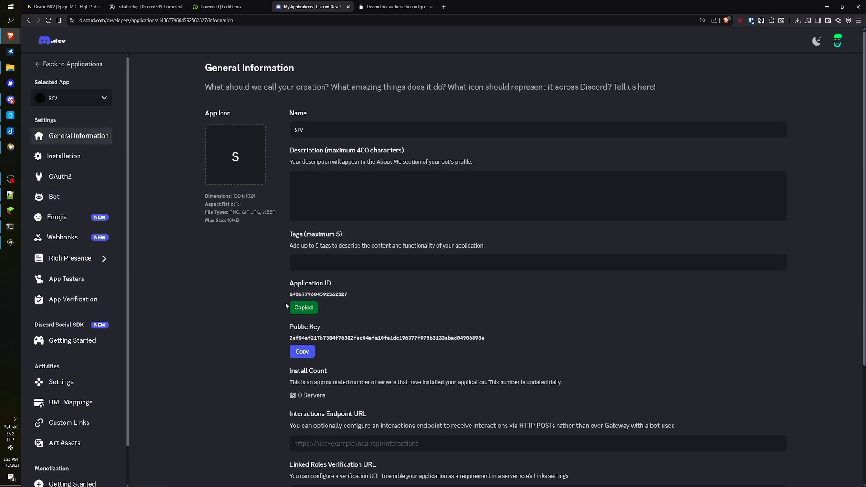
key(ctrl+Tab)
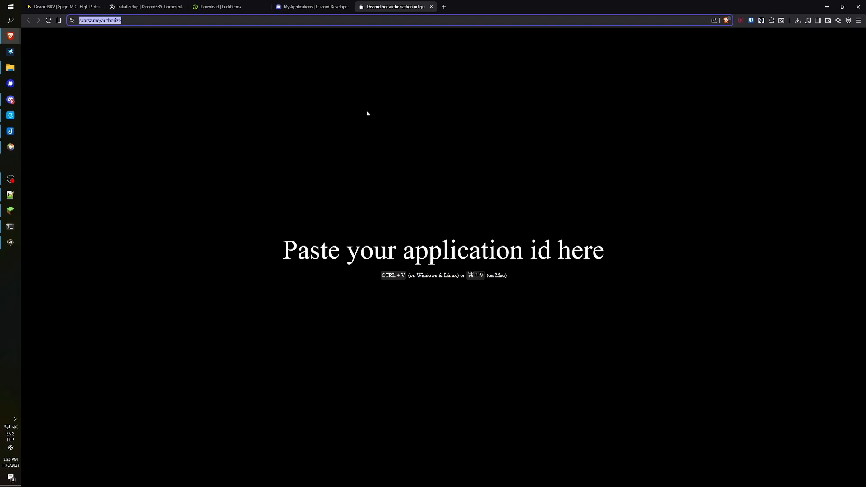
Paste the srv Application ID into the scarsz.me generator to open Discord's bot authorization page.
click(134, 21)
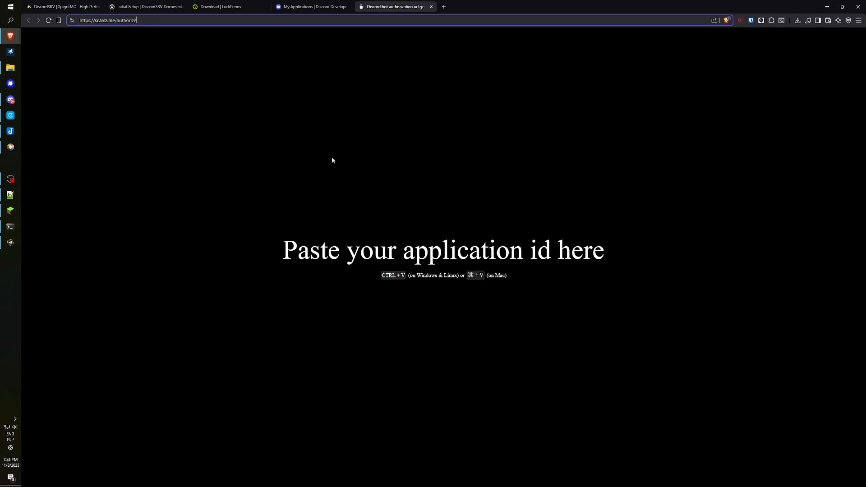
click(450, 209)
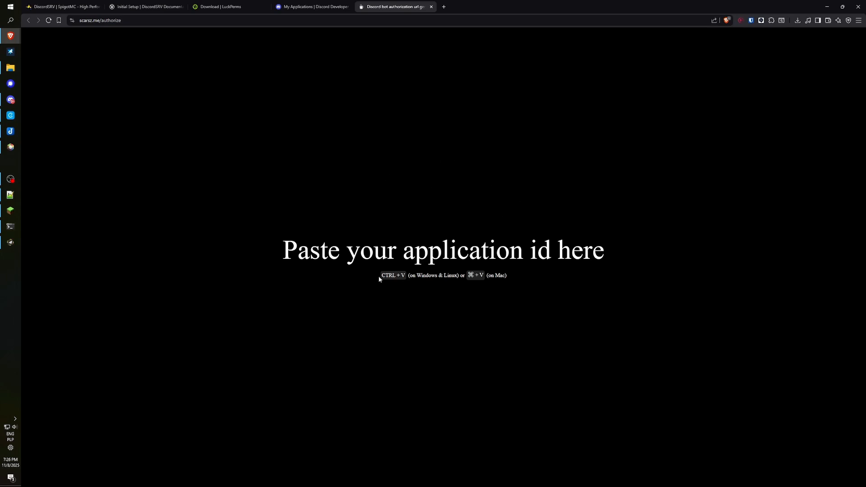
key(ctrl+v)
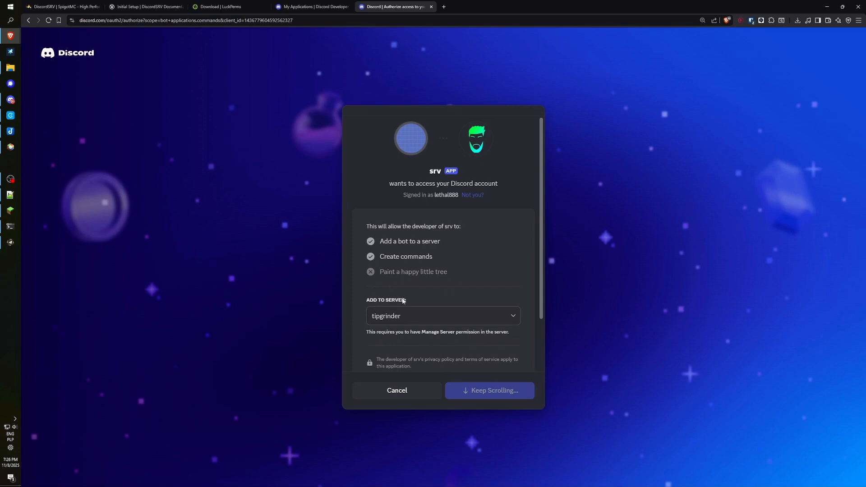
Authorize the srv bot for tipgrinder and check its welcome message and member profile.
scroll(446, 312, down, 2)
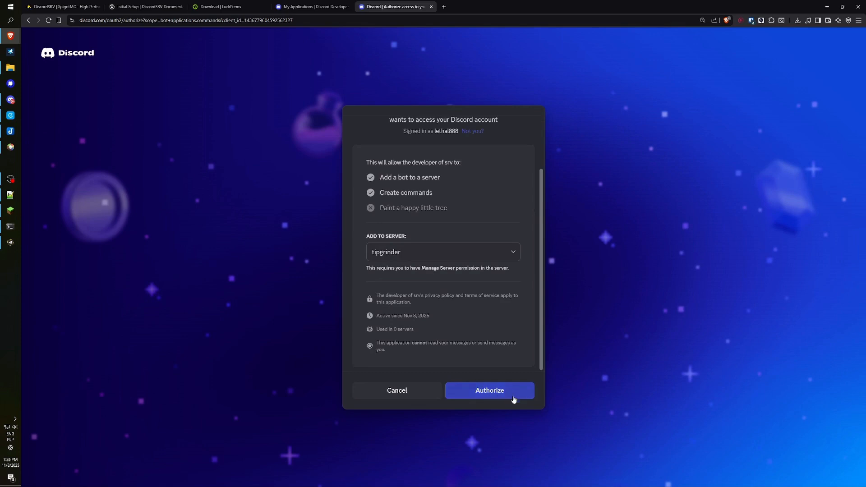
click(490, 391)
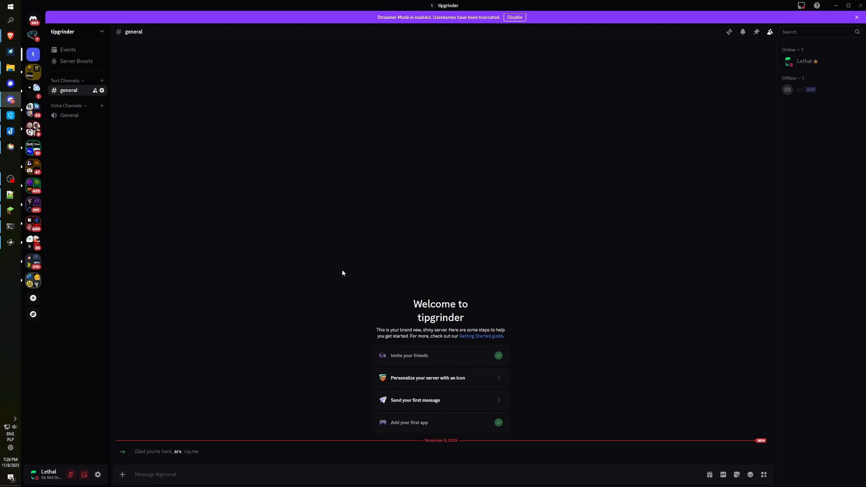
double_click(182, 453)
click(833, 89)
click(121, 470)
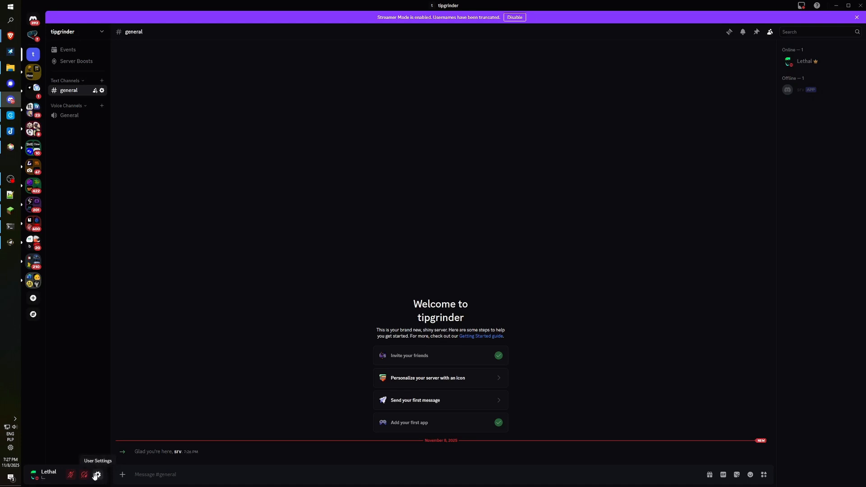
Confirm Developer Mode is turned on in Discord's user settings.
click(98, 474)
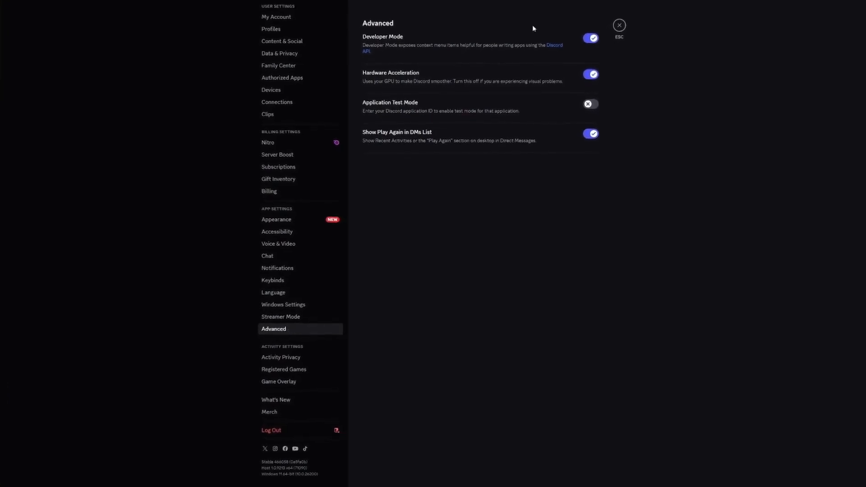
click(591, 39)
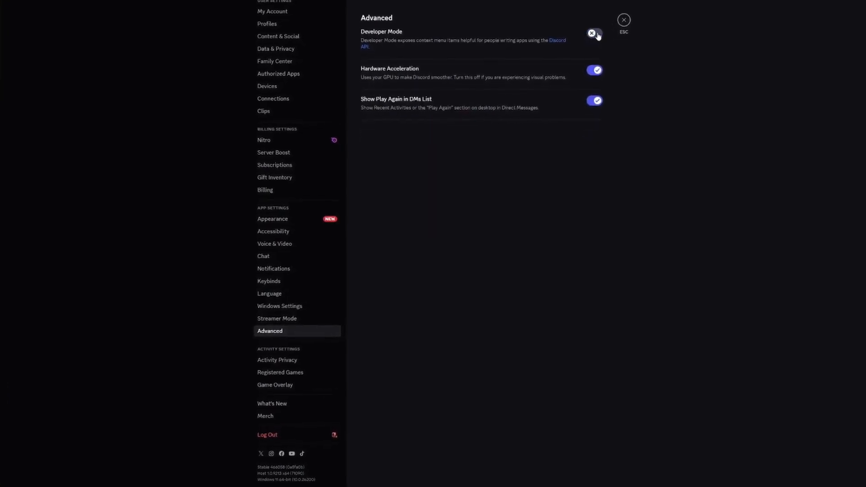
click(595, 36)
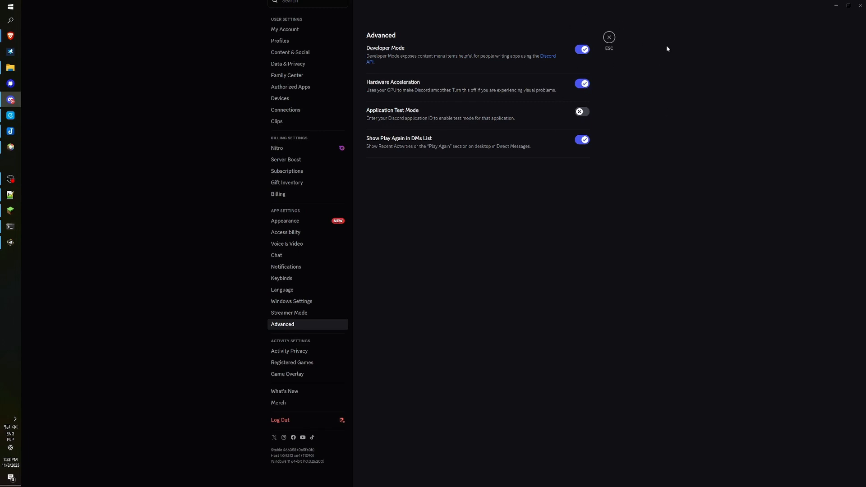
click(612, 39)
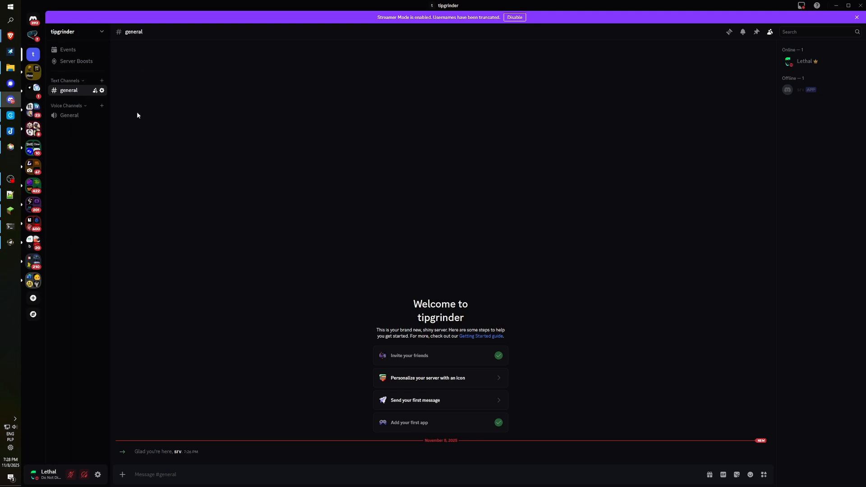
Copy the #general channel ID and select the six DiscordSRV config files in File Explorer.
right_click(87, 92)
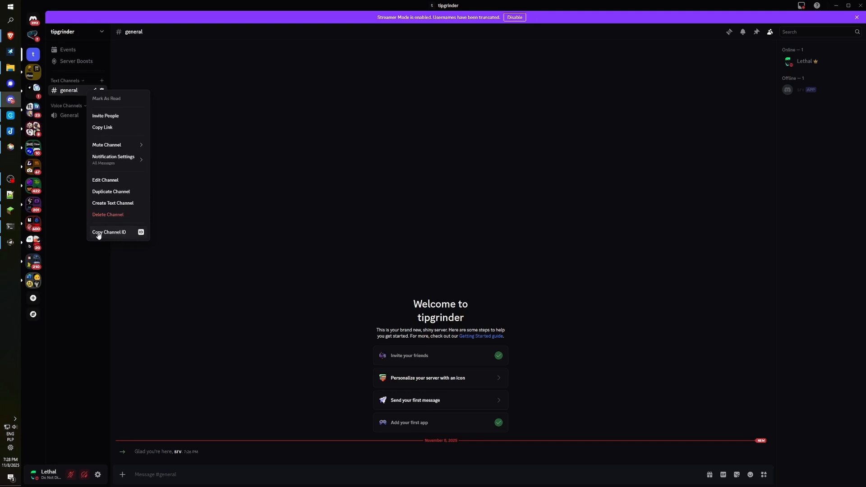
click(122, 232)
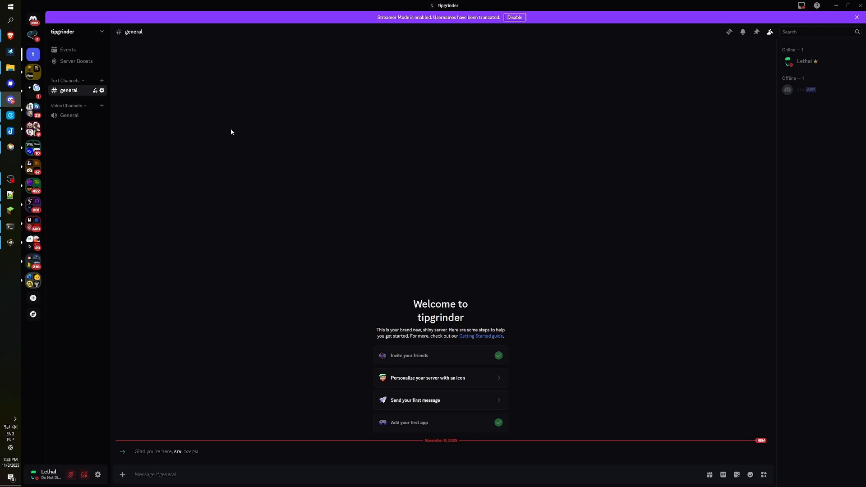
key(alt+Tab)
drag(295, 232, 176, 47)
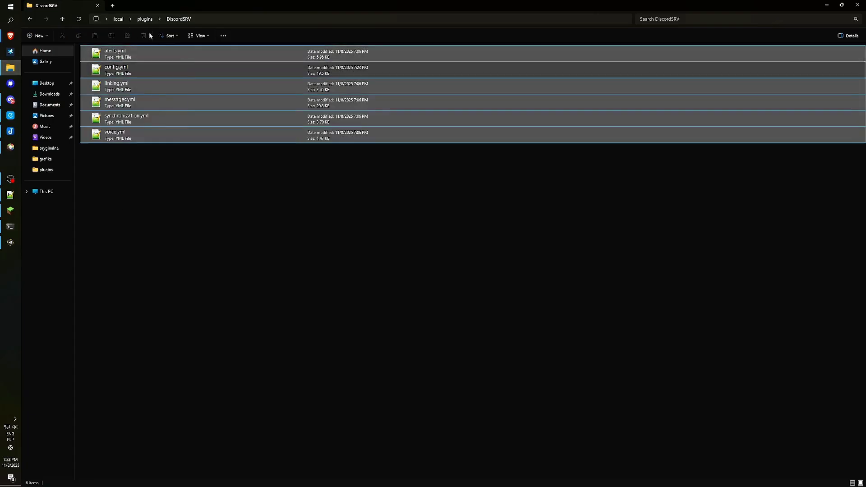
Navigate to plugins > DiscordSRV and open config.yml in Notepad++.
click(118, 19)
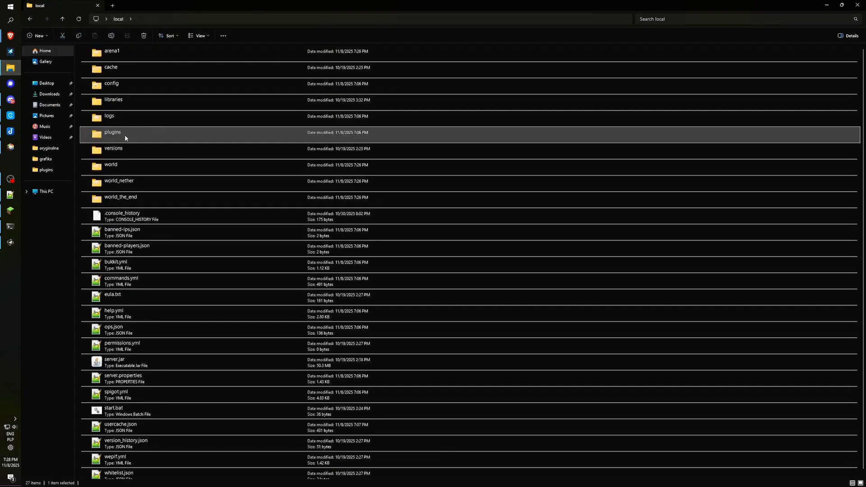
double_click(125, 135)
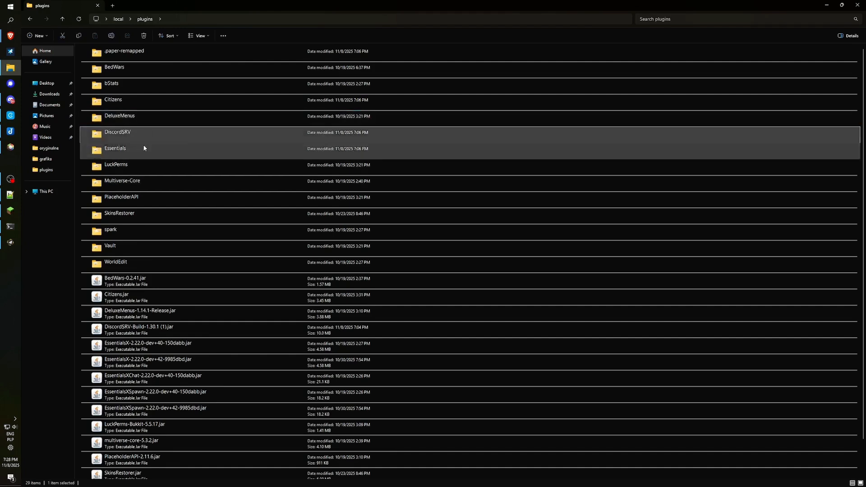
double_click(160, 139)
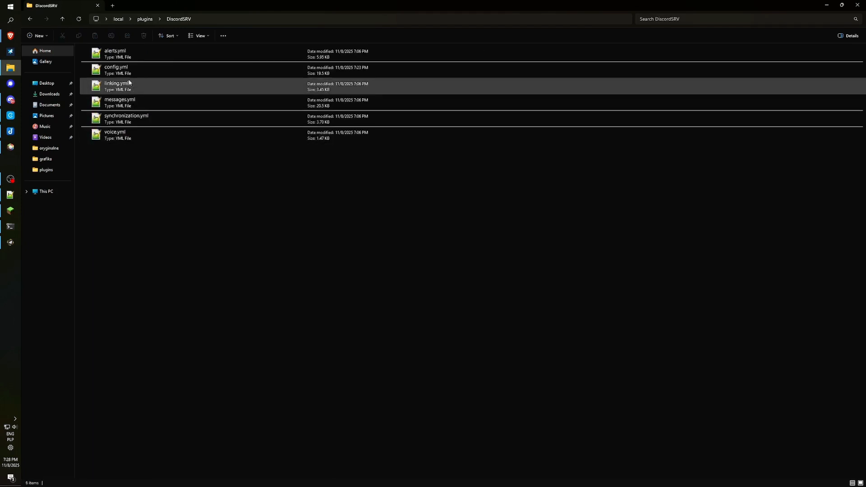
double_click(136, 70)
click(250, 169)
scroll(250, 173, down, 10)
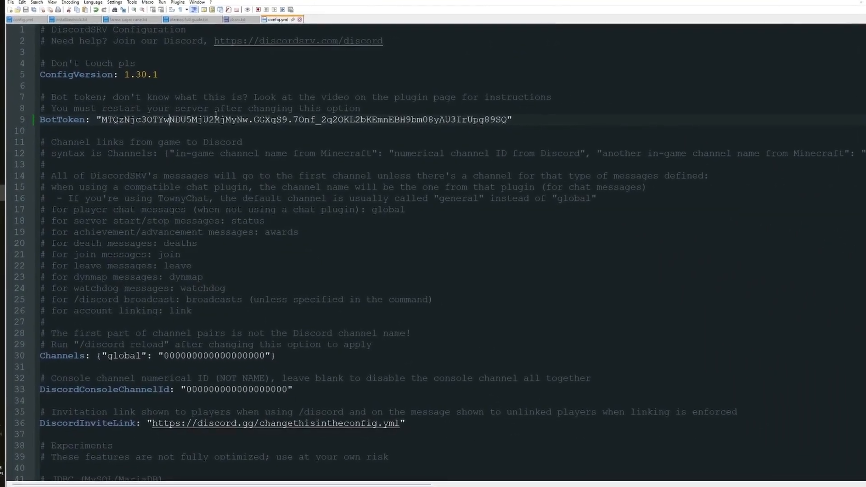
Paste the general channel ID over the global placeholder zeros in config.yml and save.
scroll(136, 180, down, 5)
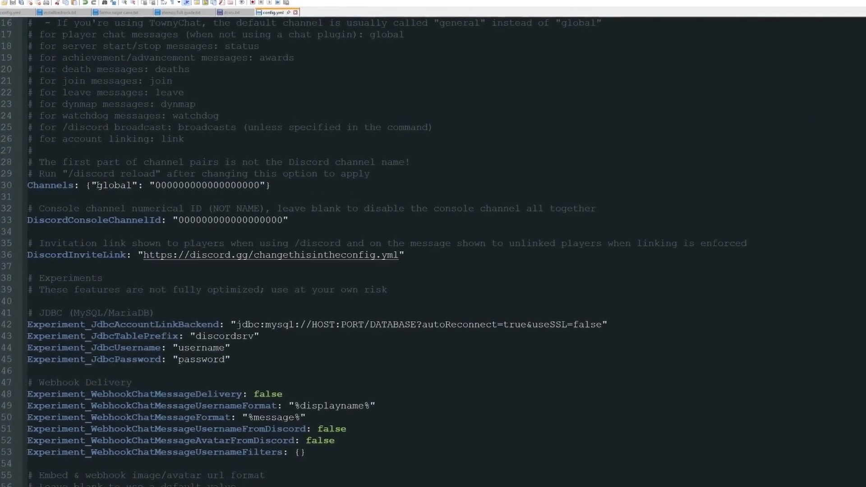
double_click(108, 185)
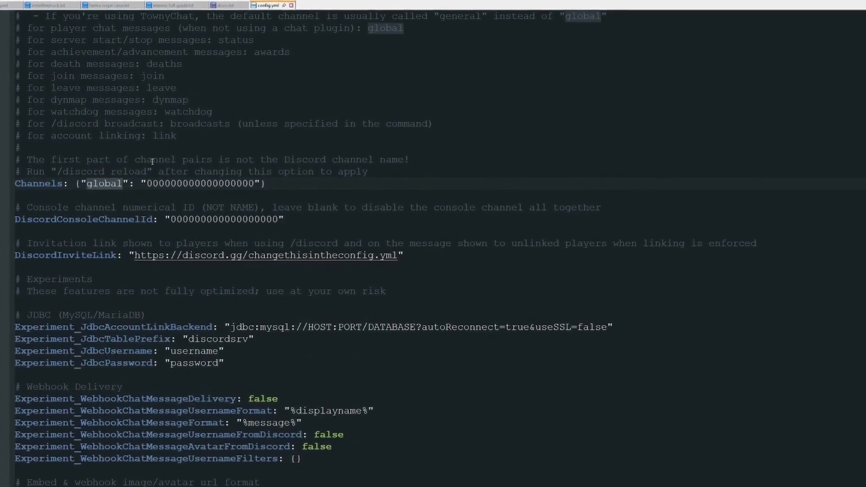
click(106, 185)
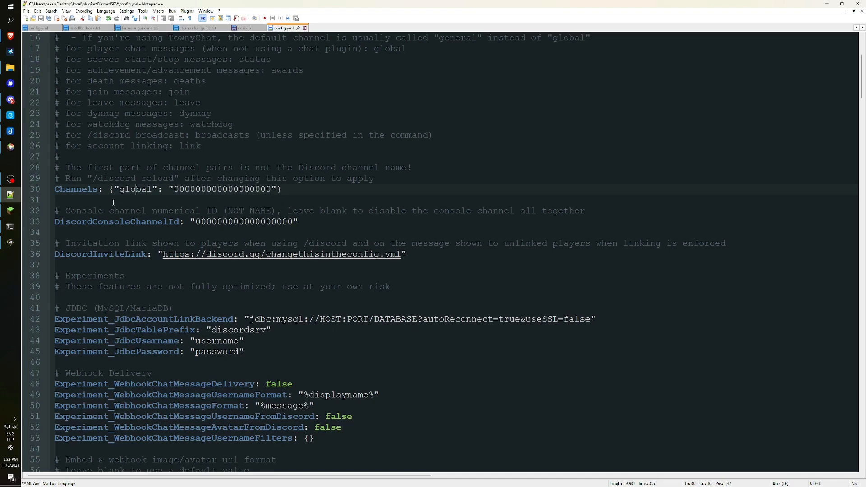
drag(174, 189, 229, 189)
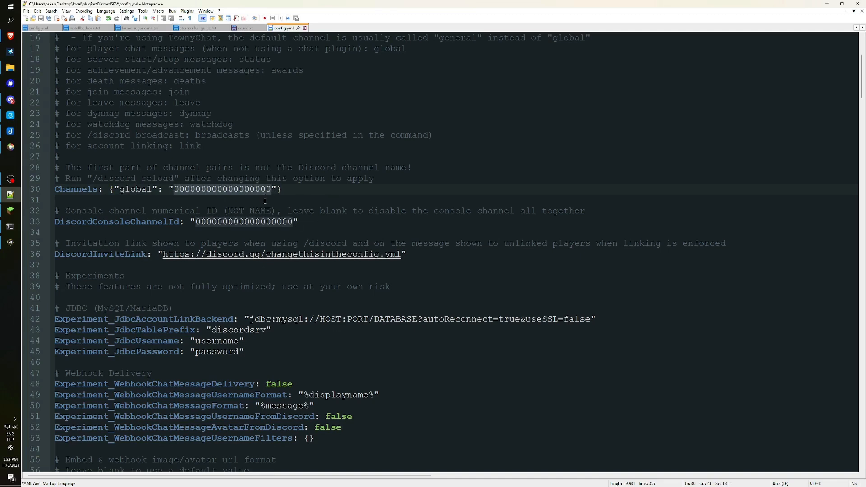
key(ctrl+v)
key(ctrl+s)
key(Down)
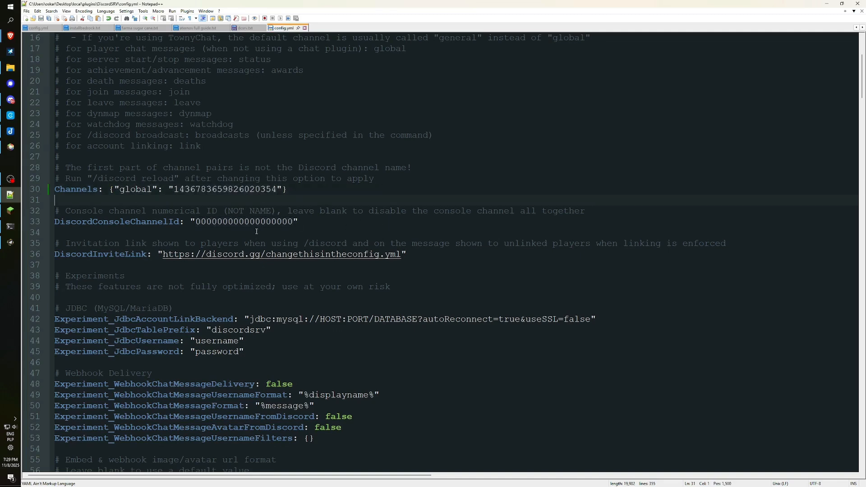
scroll(200, 177, down, 1)
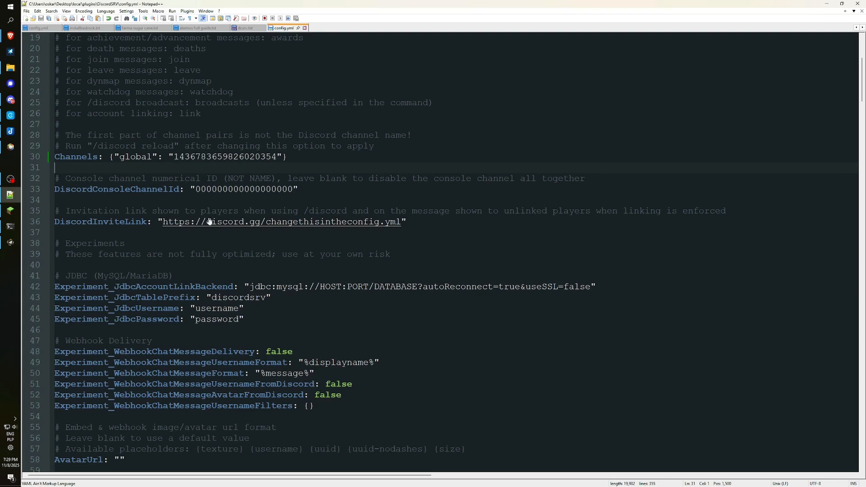
Shut down the Minecraft server with the stop command in its console.
key(alt+Tab)
text(st)
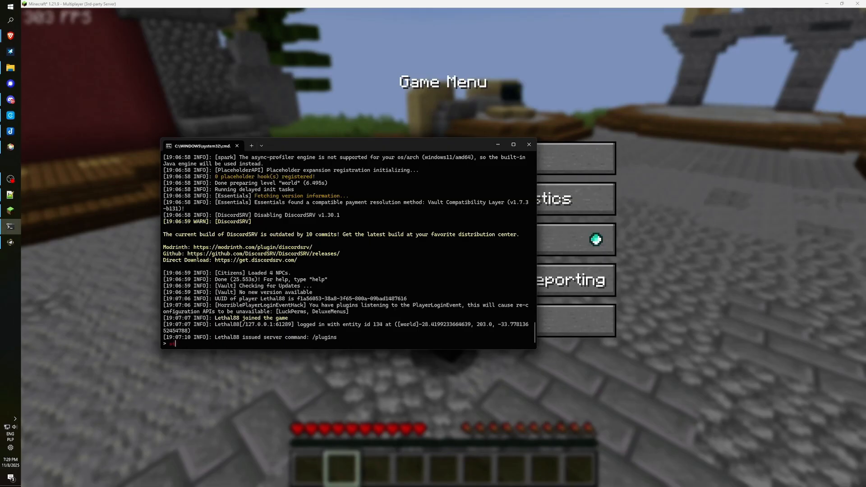
text(op)
key(Return)
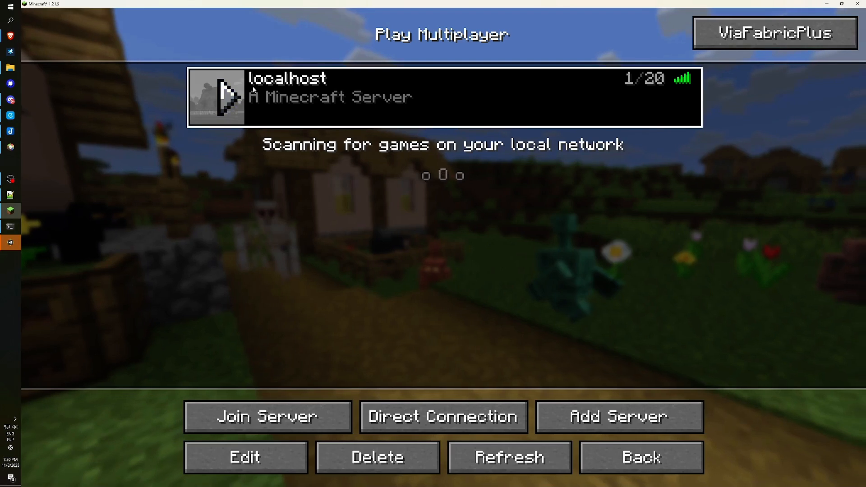
Rejoin localhost and run /plugins to confirm DiscordSRV among the 15 plugins.
double_click(254, 90)
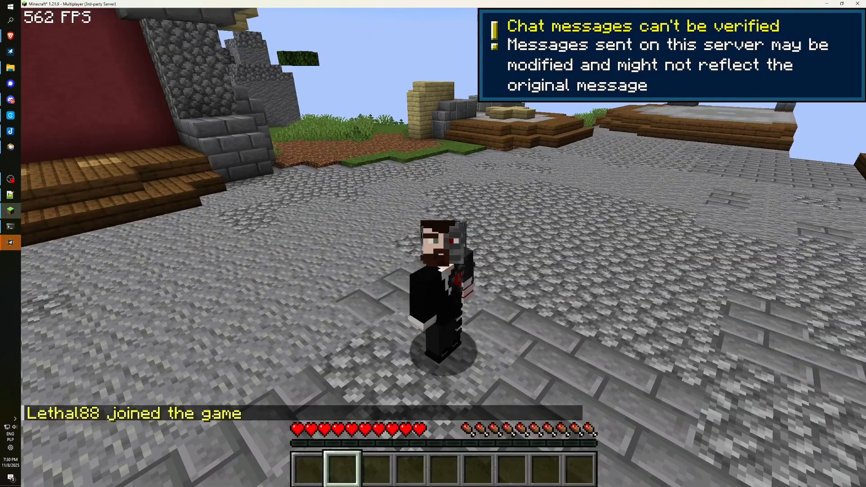
text(/plugins)
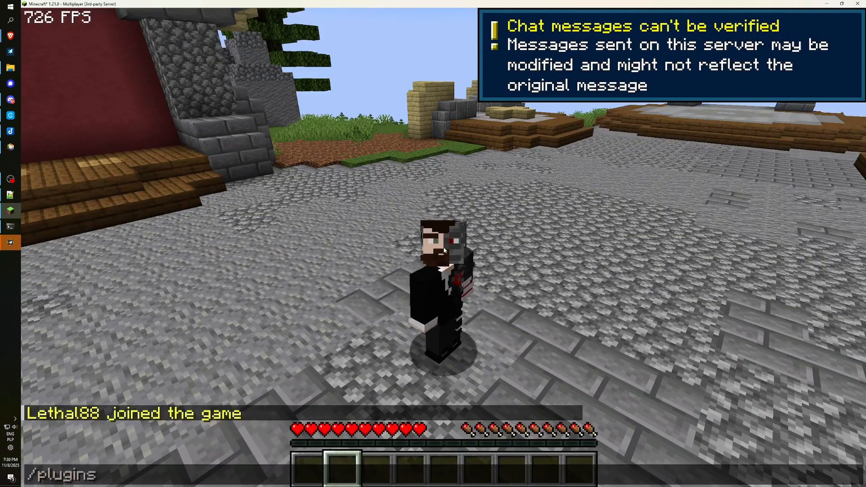
key(Return)
key(t)
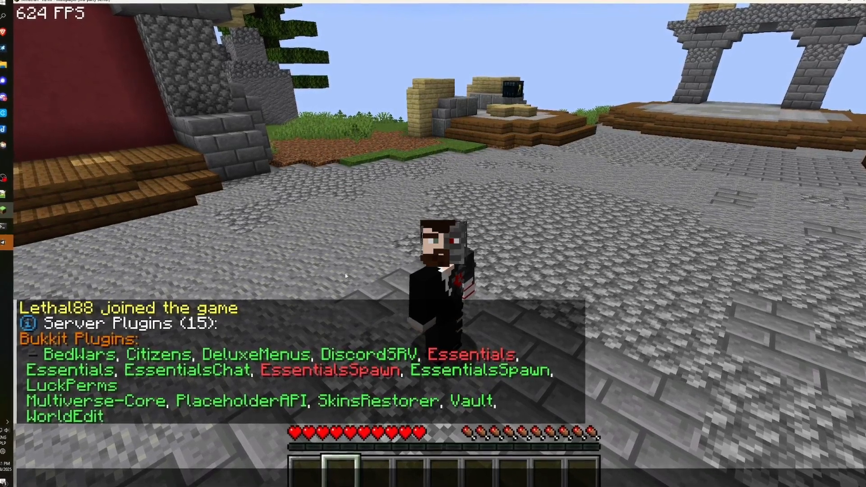
key(Escape)
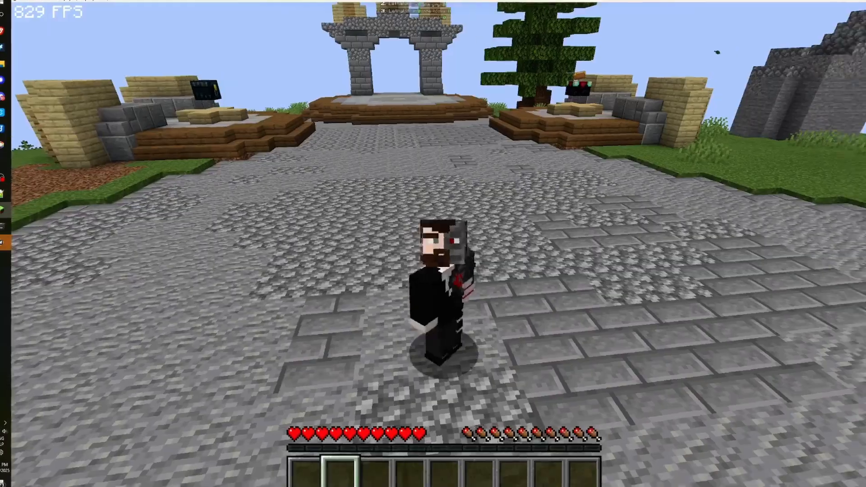
Check srv's 'Server has started' and player-joined notices in #general.
key(Escape)
click(6, 94)
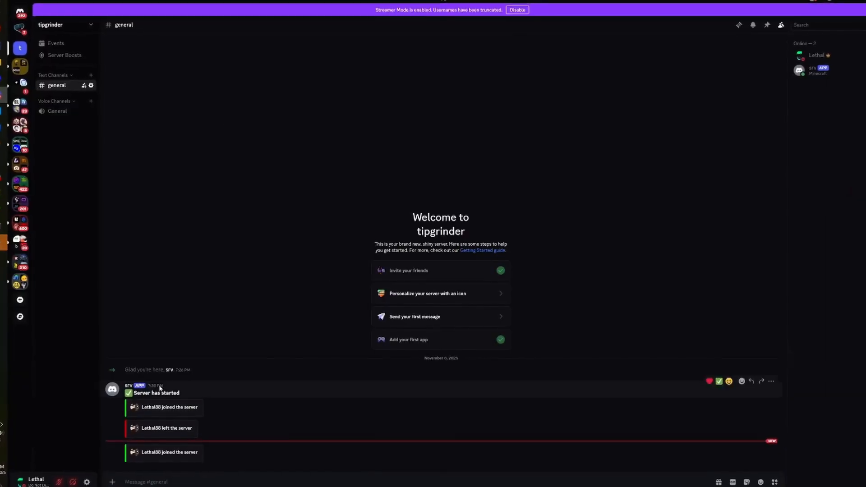
drag(132, 394, 178, 394)
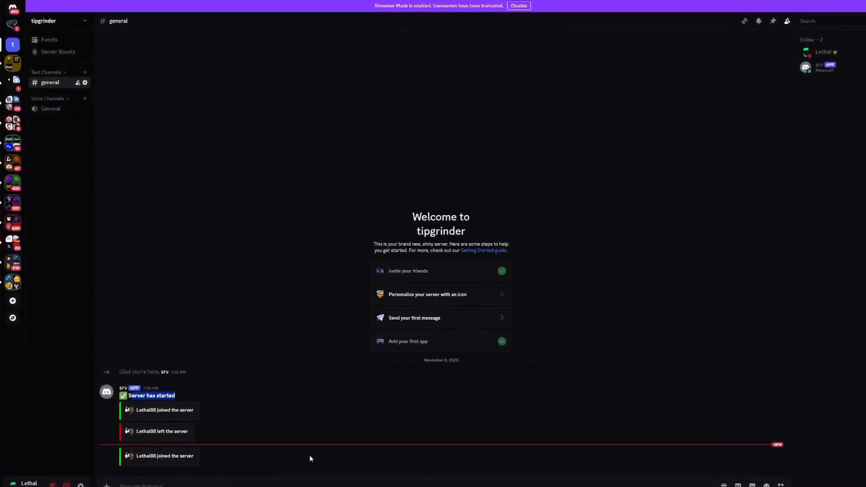
click(201, 399)
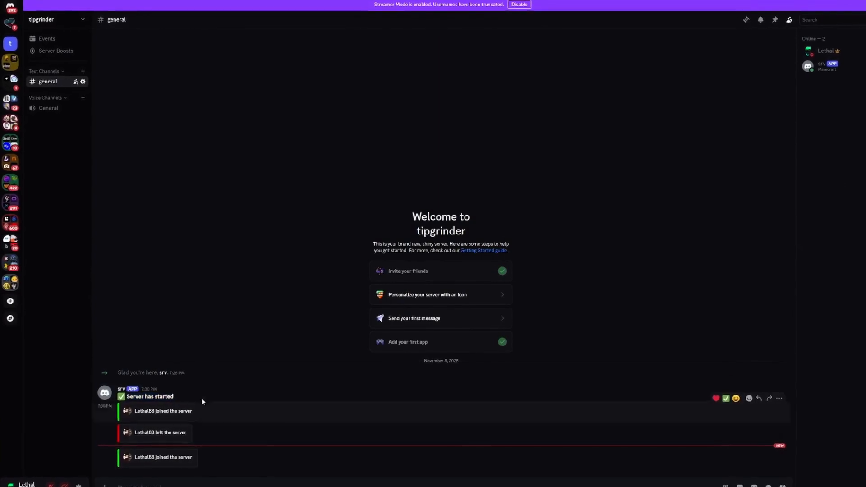
drag(179, 410, 144, 411)
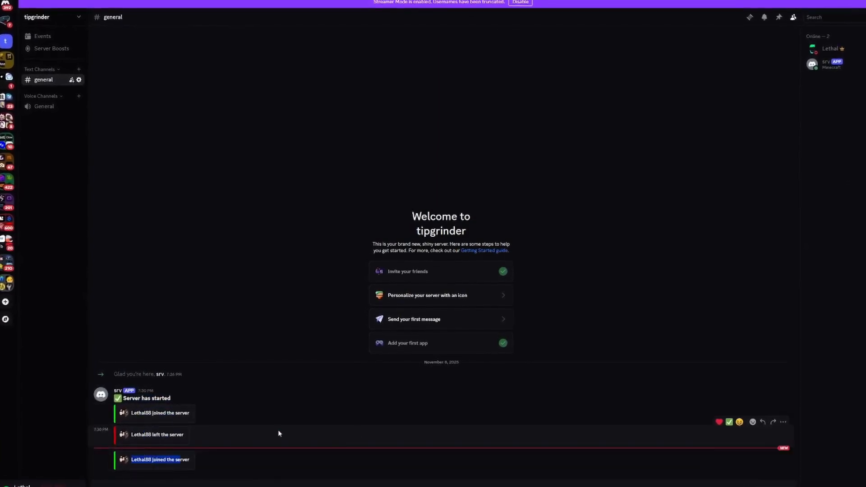
Send the test message 'fiuaohfsa' from Minecraft chat.
text(f)
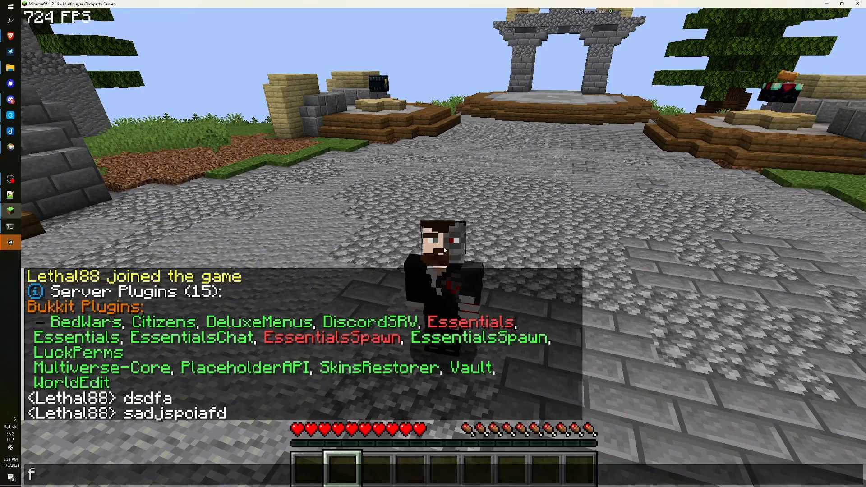
text(iuaohfsa)
key(Return)
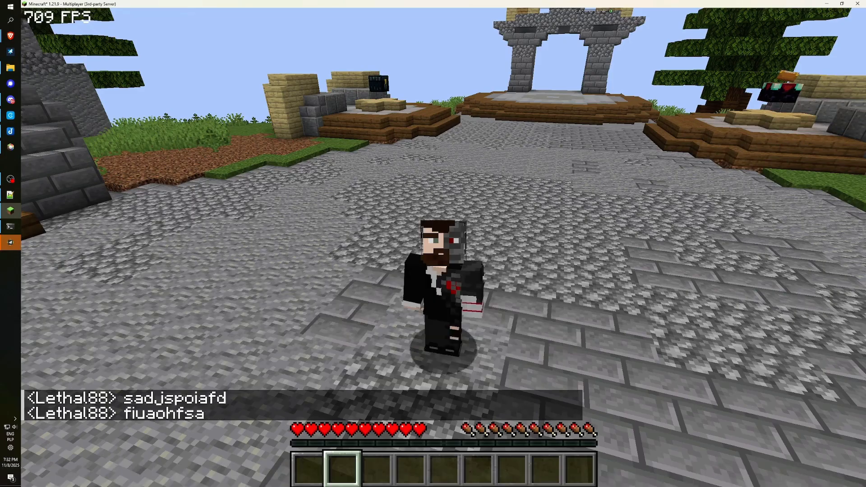
key(Escape)
click(14, 107)
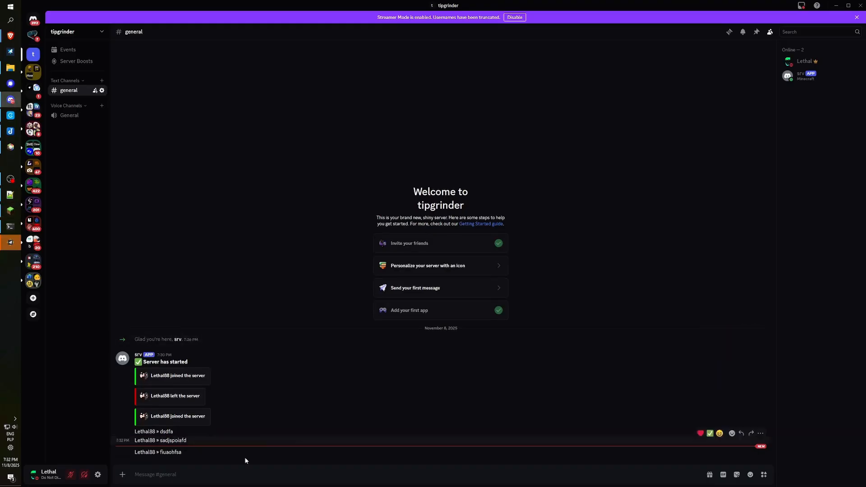
Post test messages 'dsdsd' and 'fnajkfjasjnsa' in #general.
text(dsdsd)
key(Return)
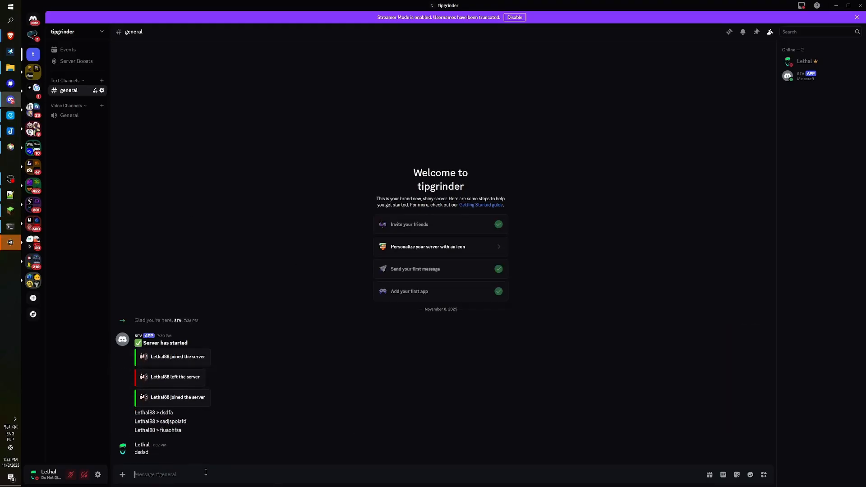
text(fnajkfjasjnsa)
key(Return)
Confirm in Minecraft chat that the Discord messages were relayed into the game.
click(10, 210)
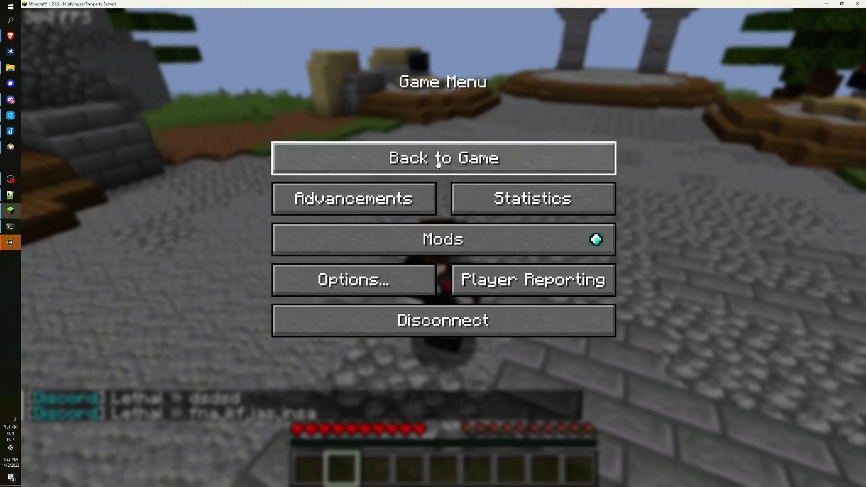
key(Escape)
key(t)
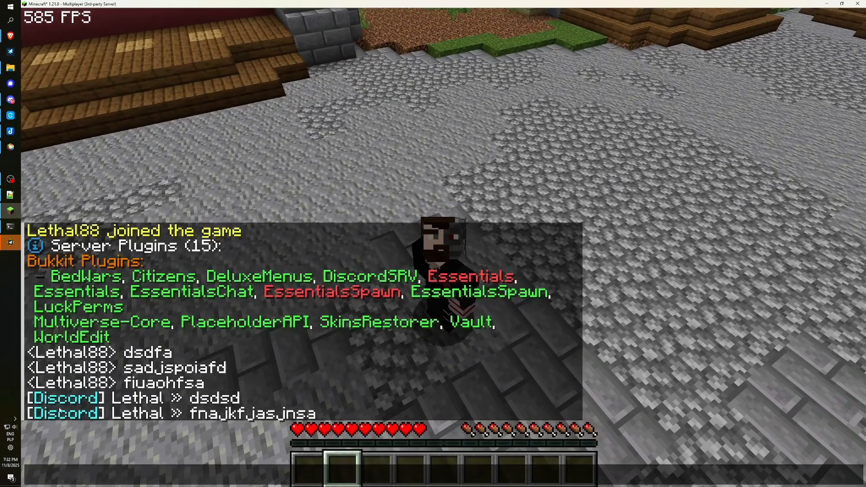
key(Escape)
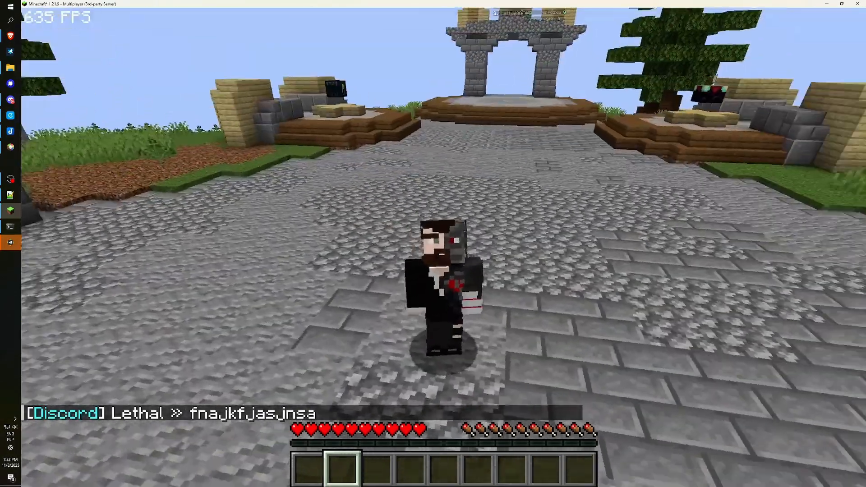
key(alt+Tab)
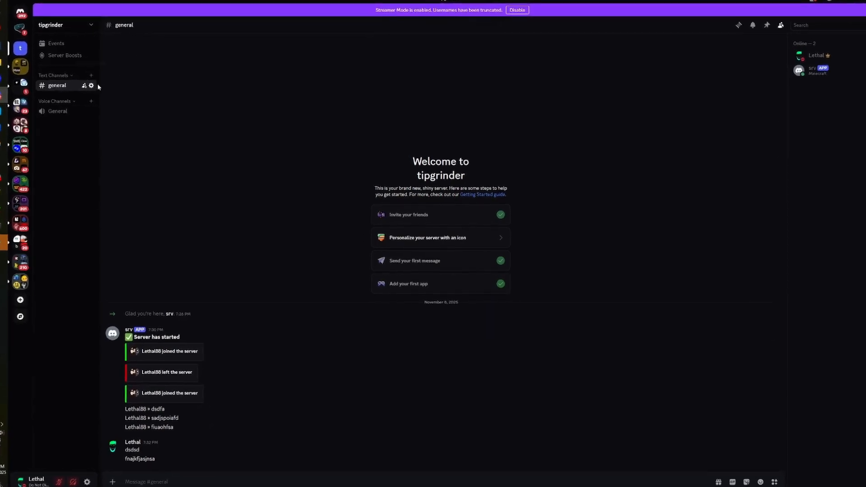
Create a private #console channel with srv as member and copy its channel ID.
click(79, 70)
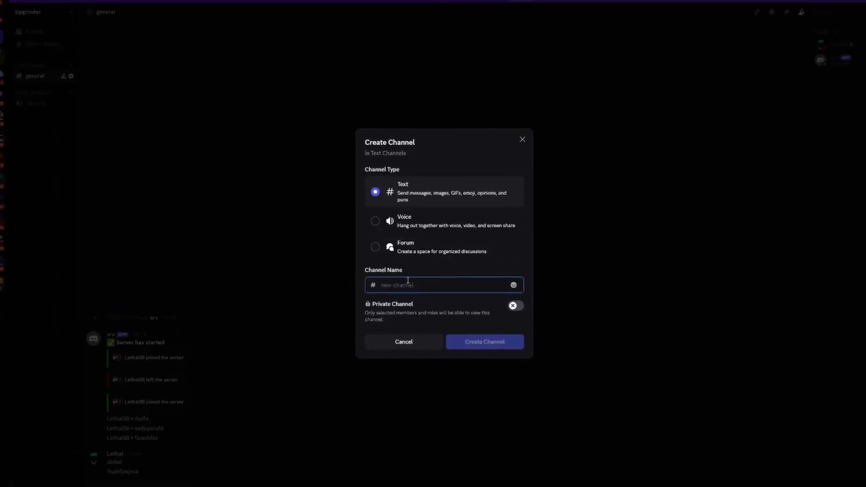
text(consle)
key(BackSpace)
key(BackSpace)
text(ole)
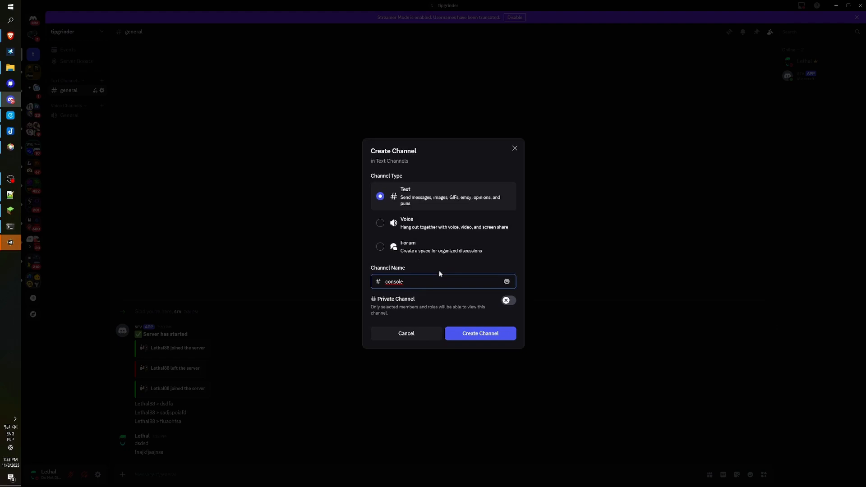
click(510, 302)
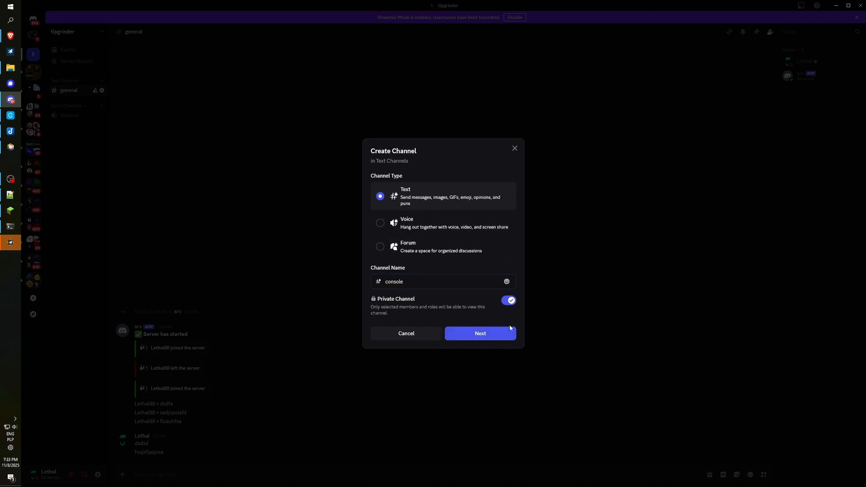
click(503, 337)
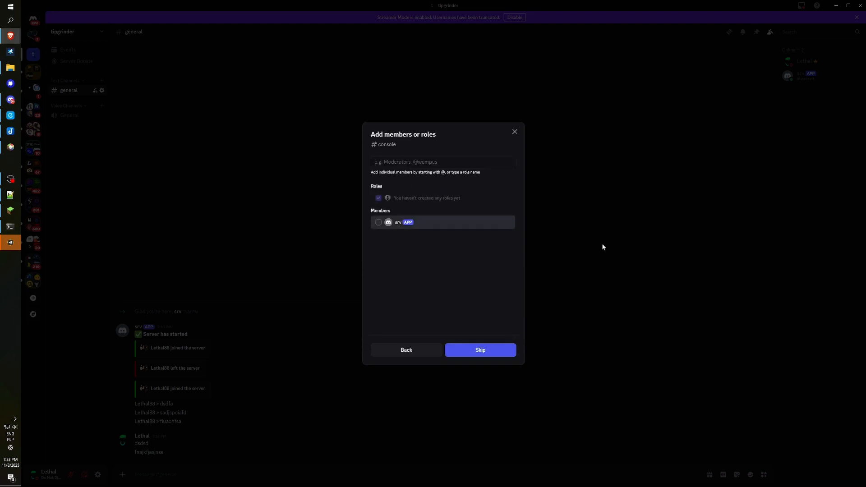
click(393, 225)
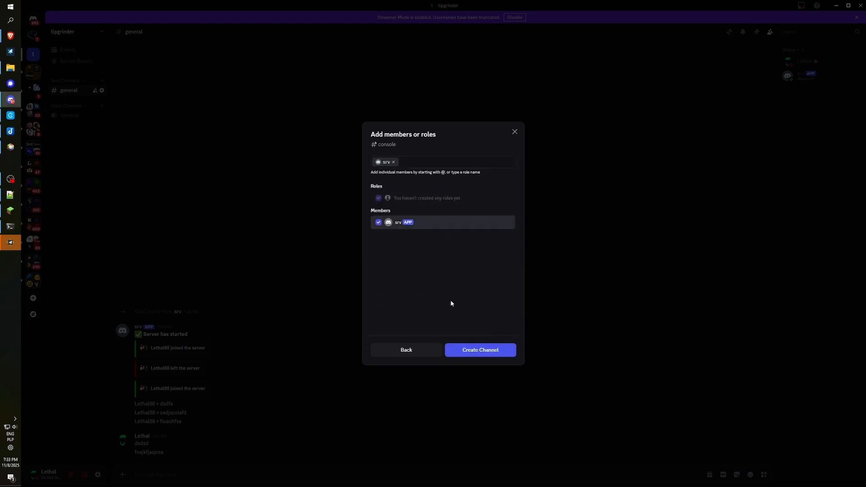
click(488, 355)
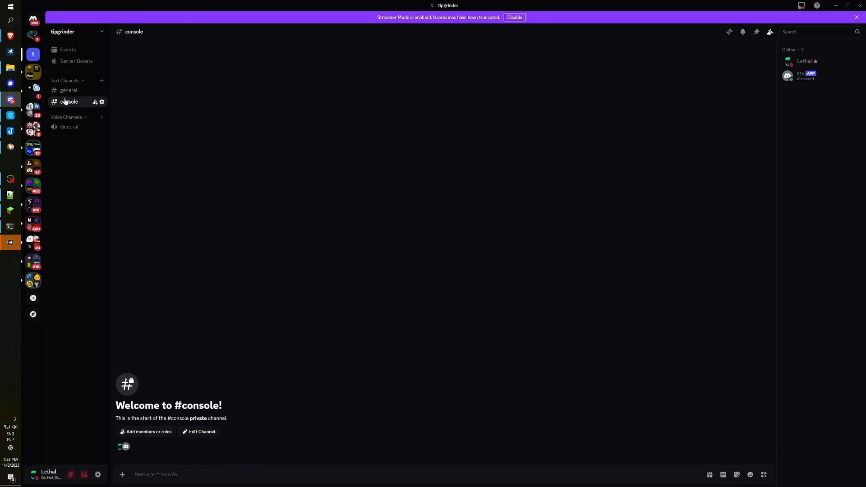
right_click(79, 106)
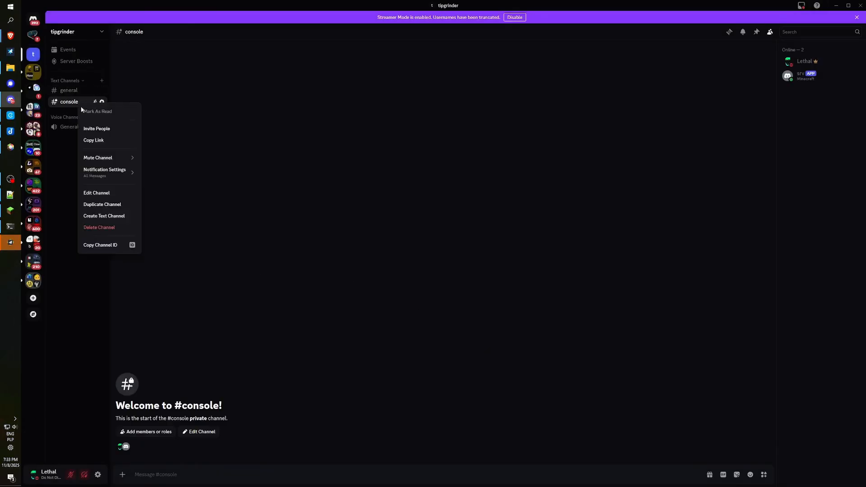
click(118, 249)
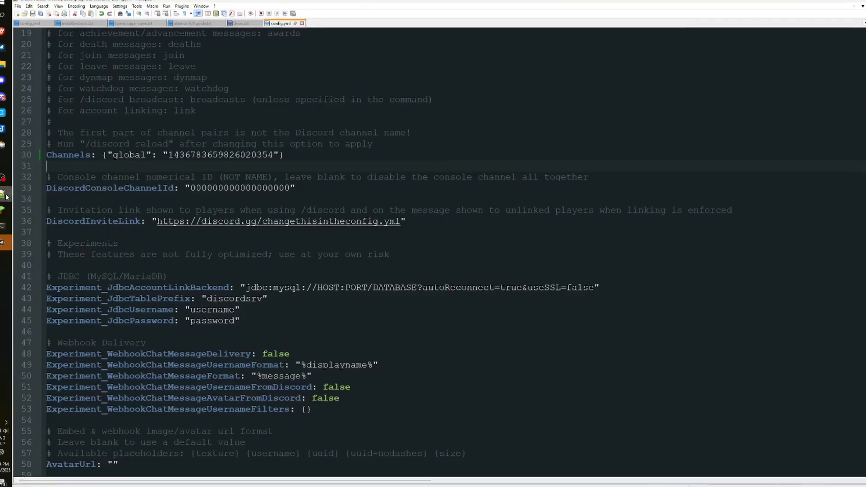
Paste the console channel ID over the DiscordConsoleChannelId zeros on line 33.
scroll(136, 259, up, 3)
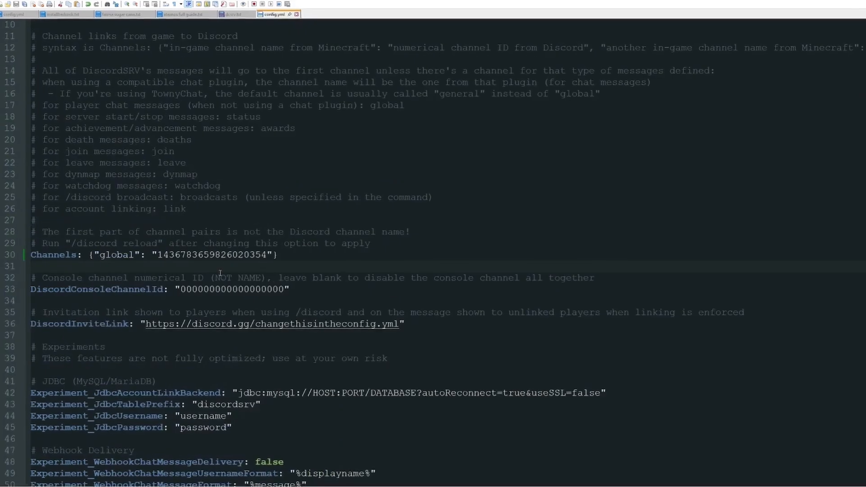
double_click(122, 256)
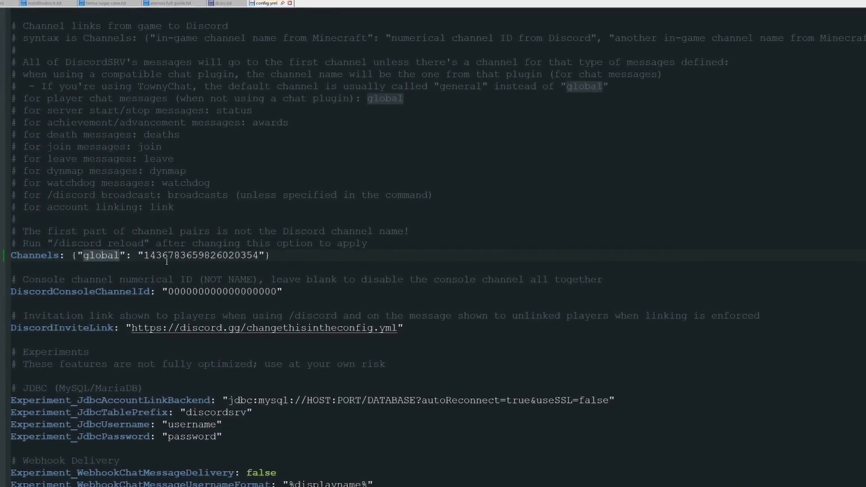
drag(144, 255, 258, 256)
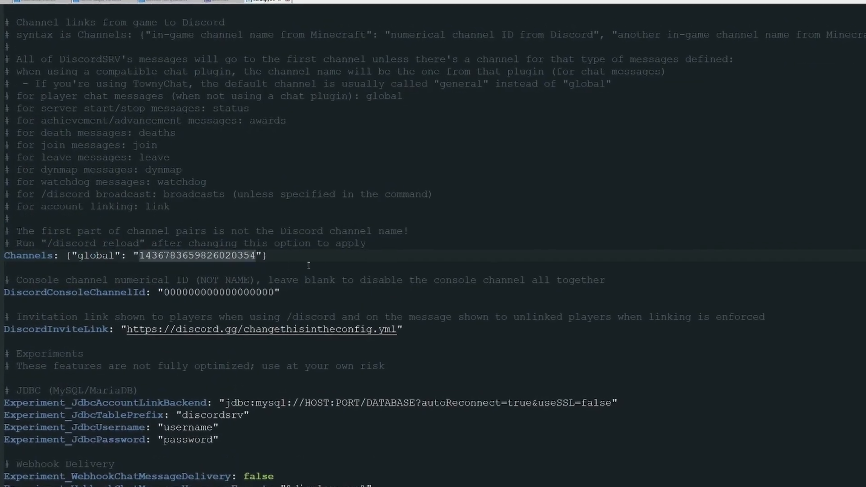
click(309, 259)
scroll(117, 163, down, 4)
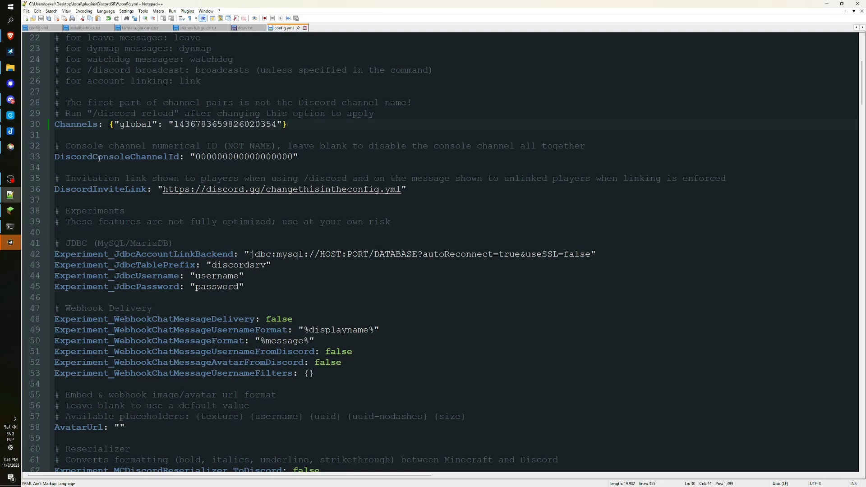
drag(93, 158, 128, 159)
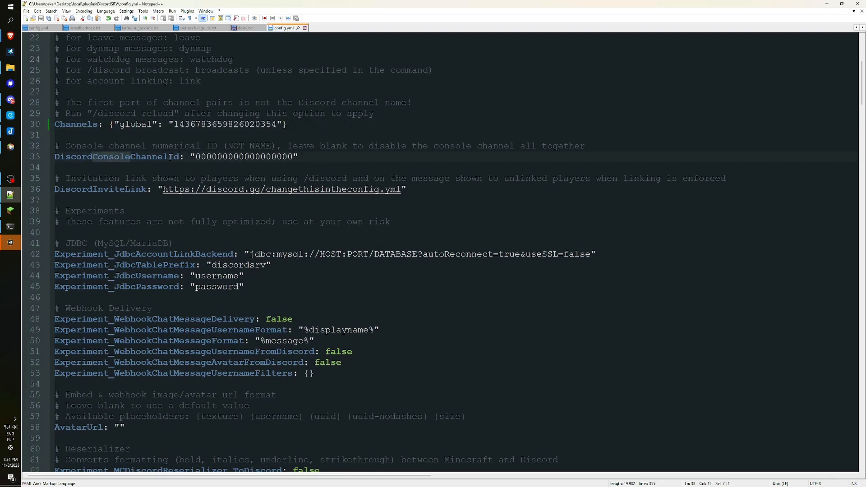
drag(195, 157, 290, 156)
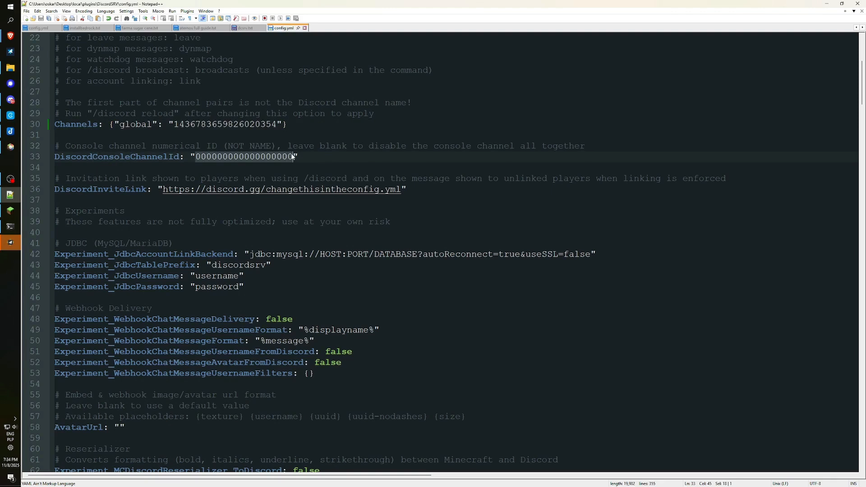
key(ctrl+v)
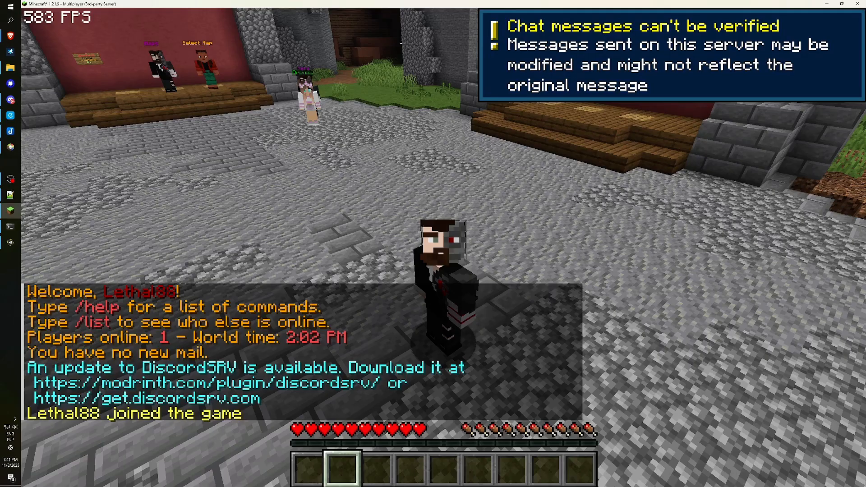
Start typing the /stops command in the Minecraft server.
key(slash)
key(Escape)
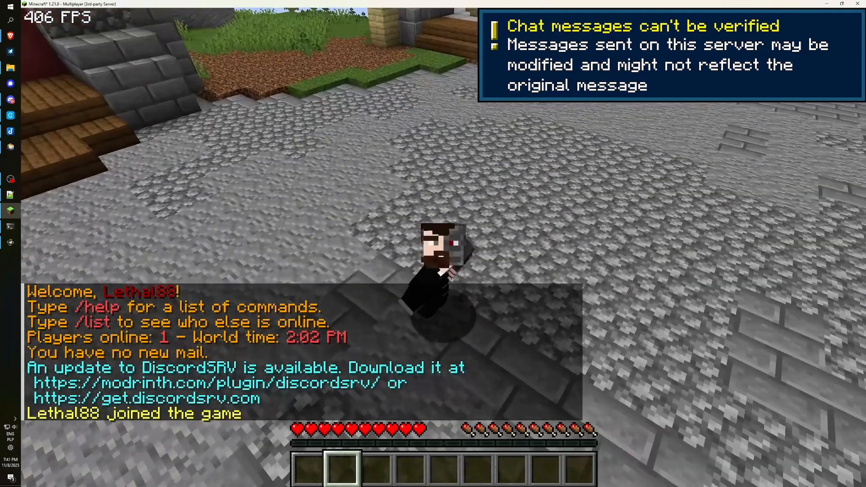
text(/stops)
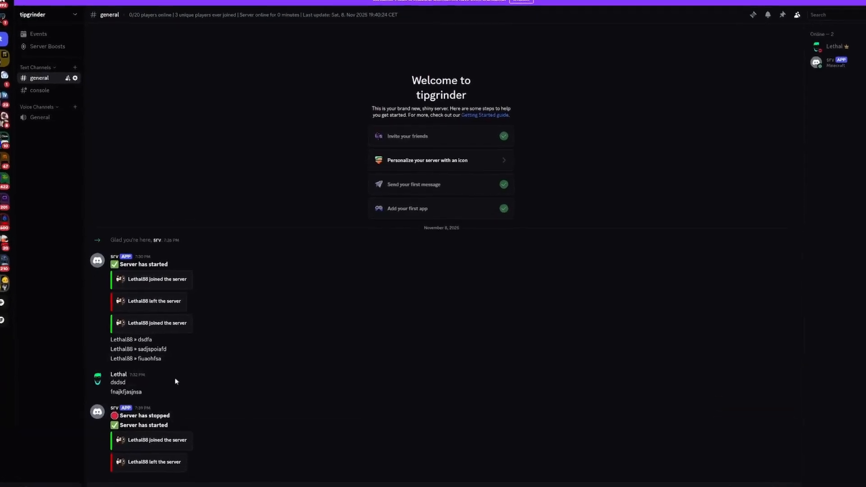
In #console, send tps to check server TPS, then send 'whitelist on'.
click(45, 89)
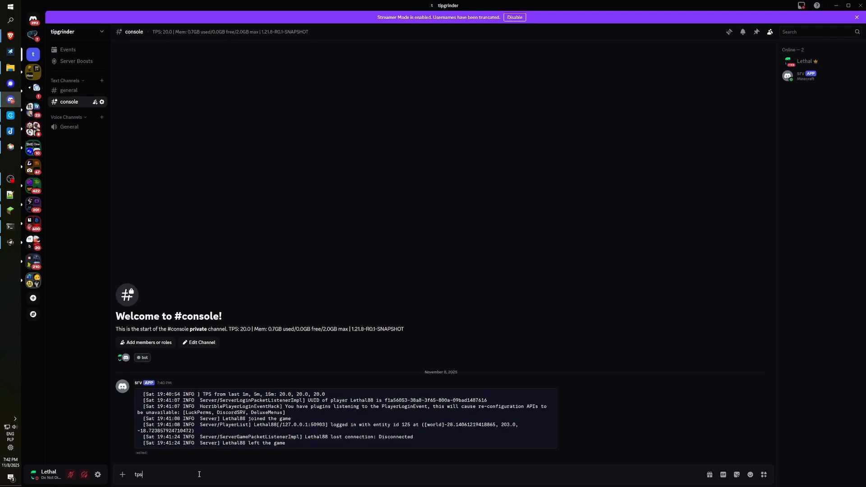
key(Return)
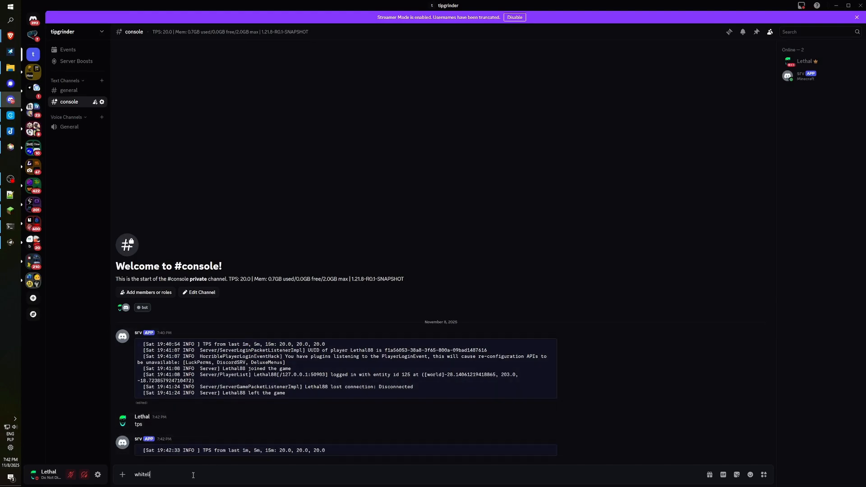
text(whitelist on)
key(Return)
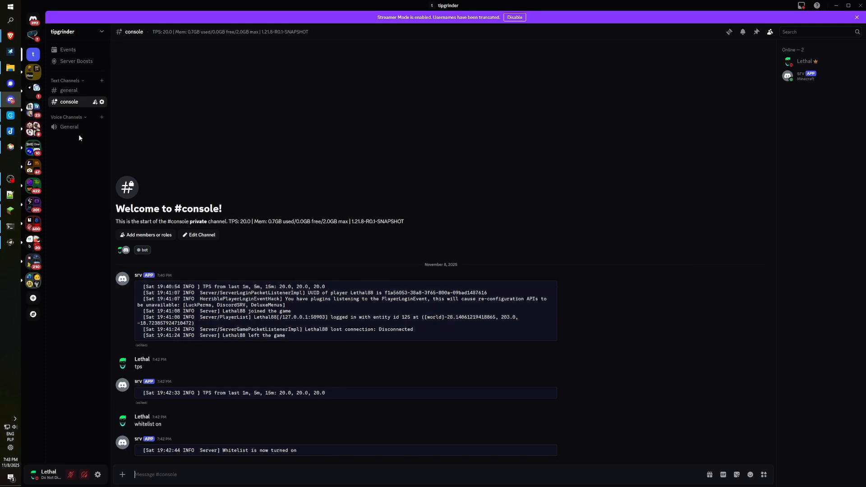
click(10, 195)
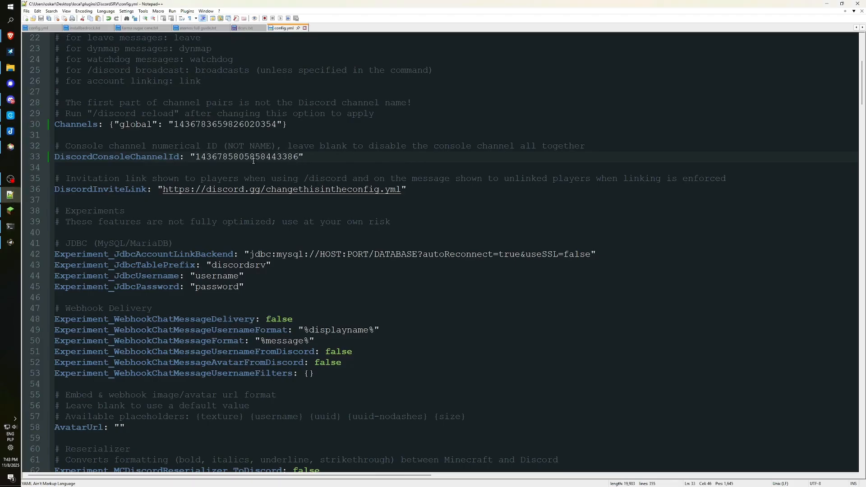
drag(195, 157, 299, 157)
click(10, 100)
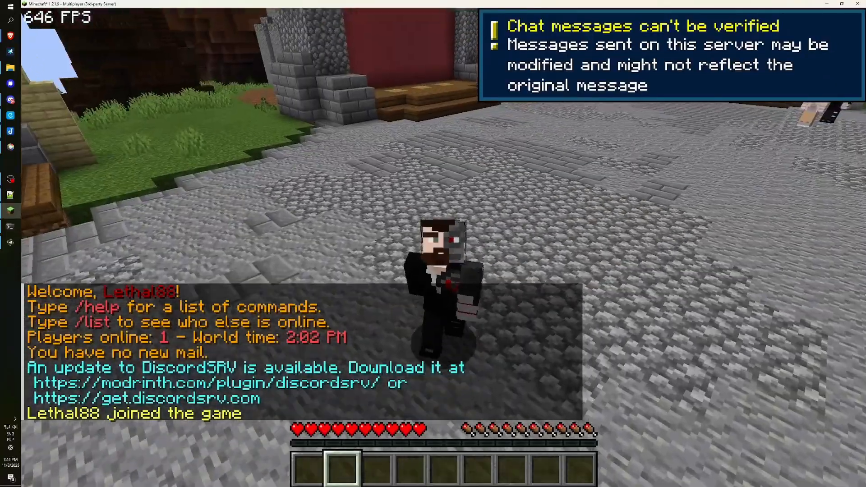
Create the LuckPerms vip group with /lp creategroup vip.
key(w)
key(s)
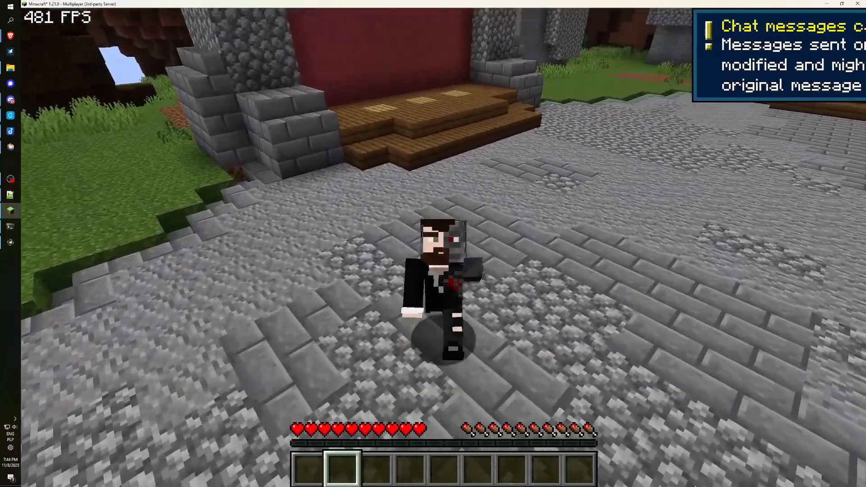
key(s)
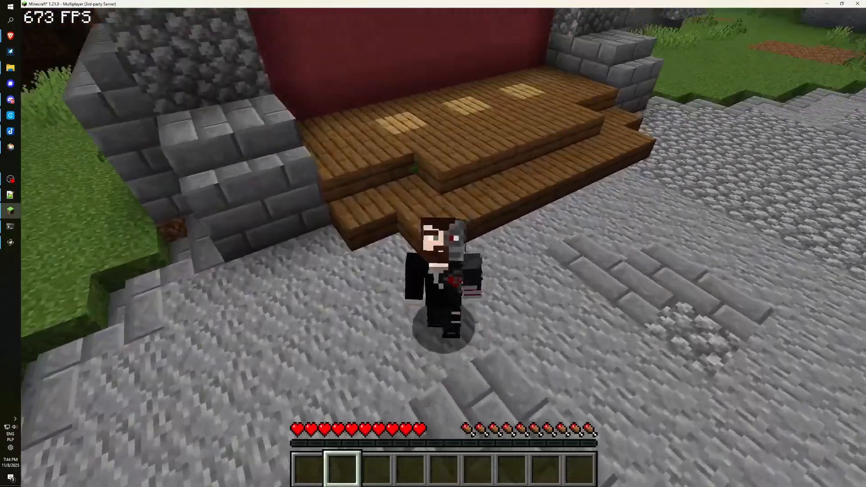
key(s)
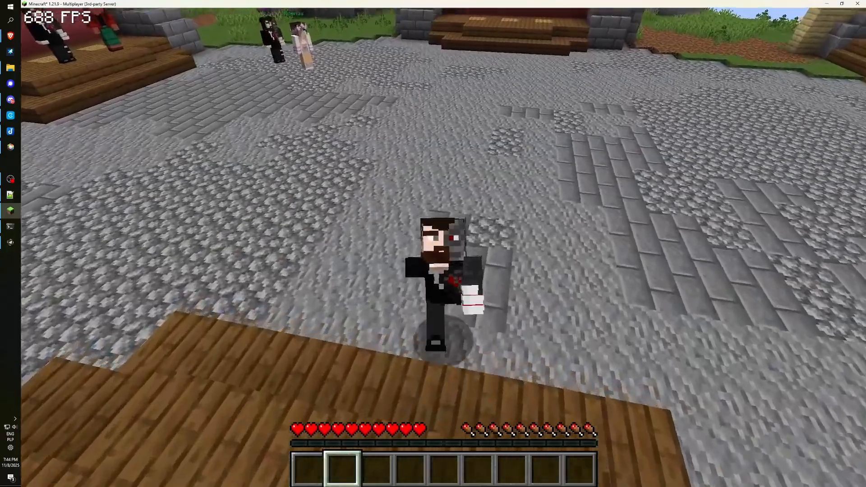
key(s)
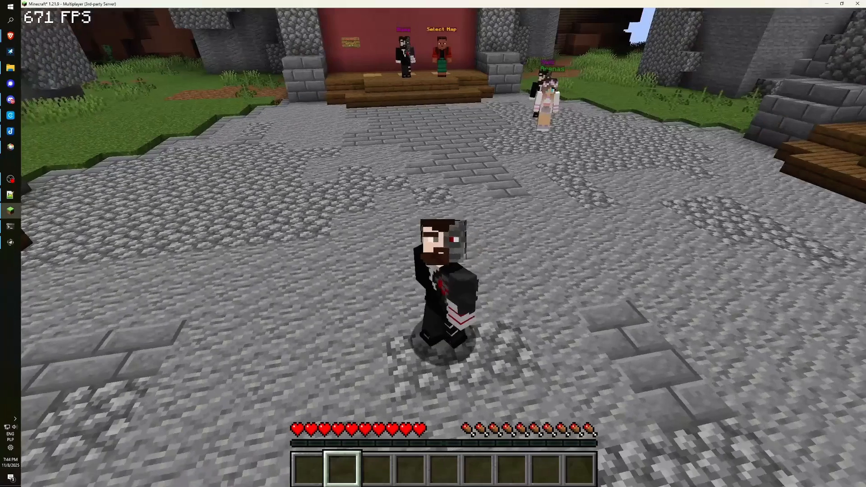
key(shift)
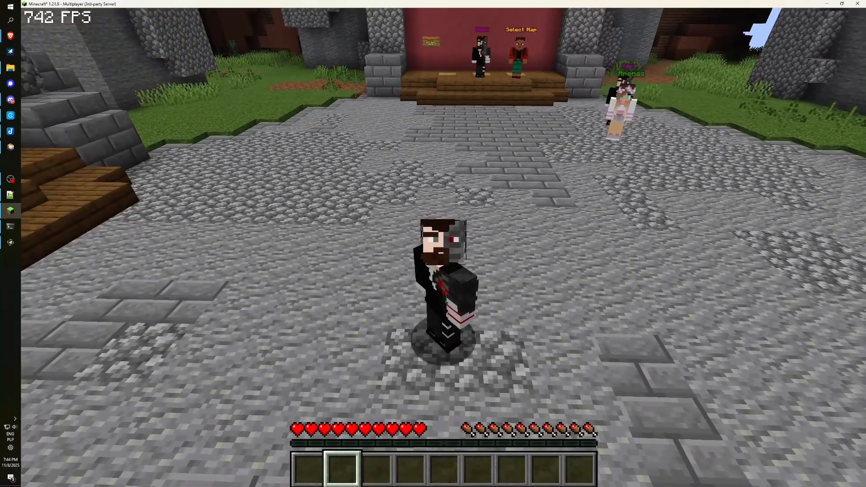
text(/lp group)
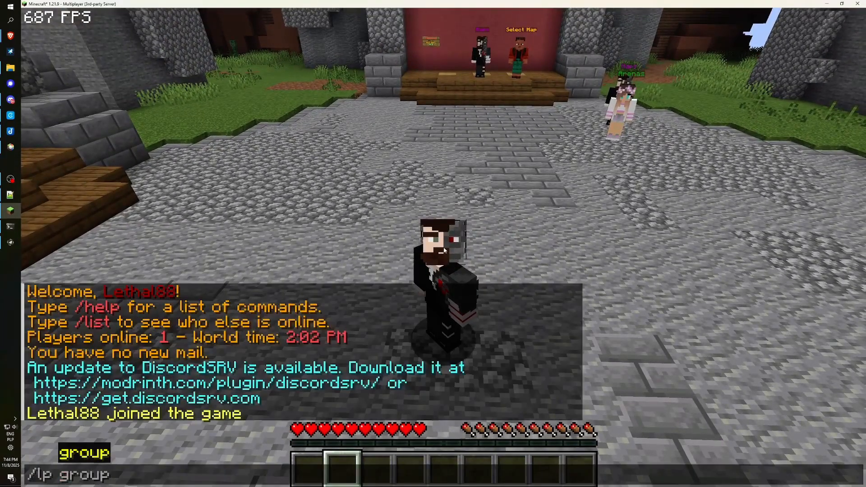
key(BackSpace)
key(BackSpace)
key(BackSpace)
key(BackSpace)
key(BackSpace)
text(cr)
key(Tab)
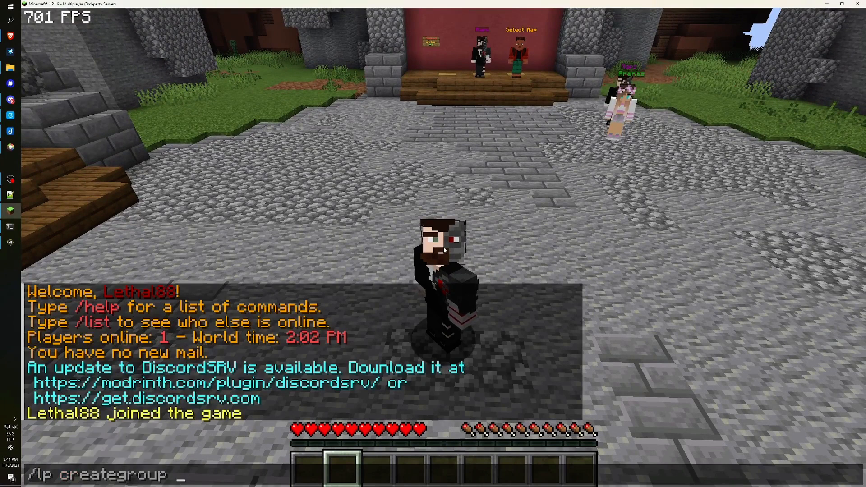
text(vi)
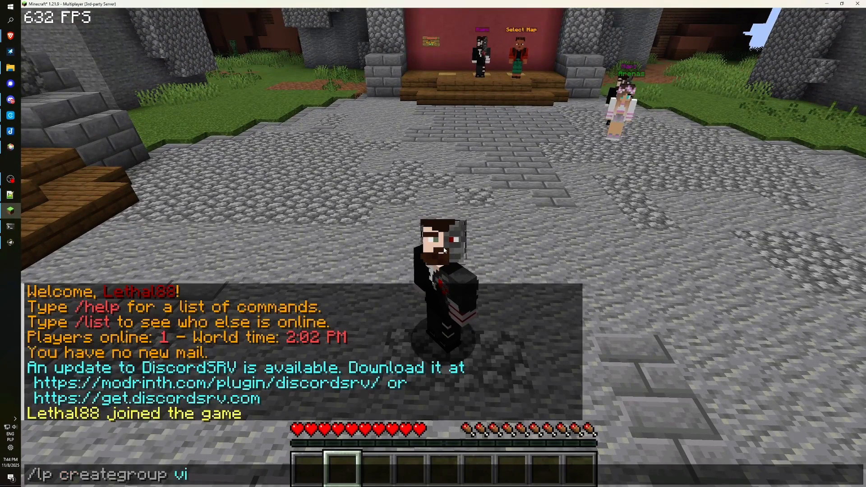
text(p)
key(Return)
Give vip prefix 100 "&6VIP &r" and default prefix 99 "&7Player ", then send a test message.
text(/lp group vi)
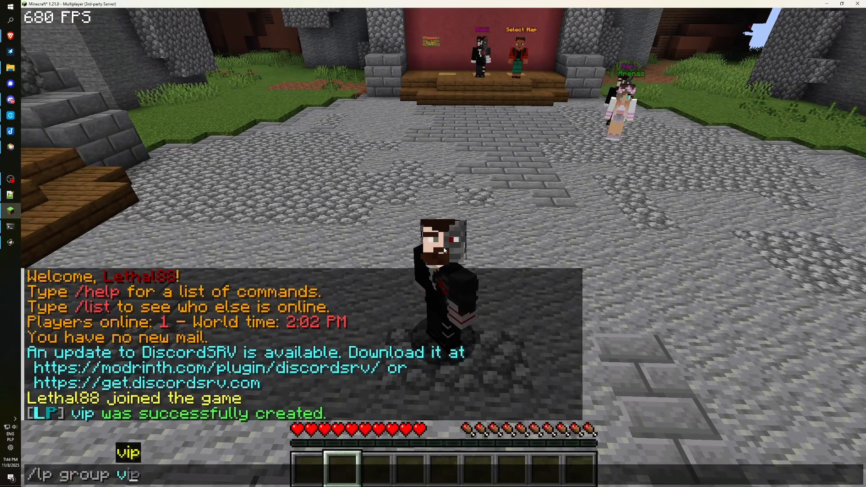
text(p)
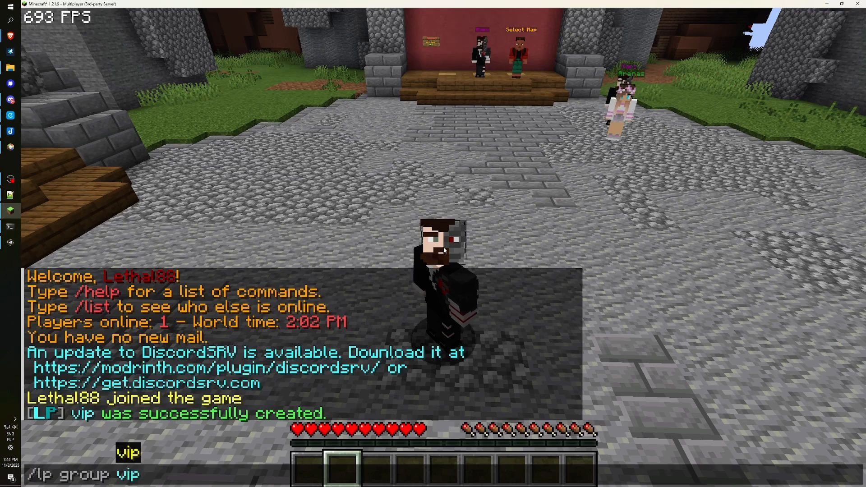
text( meta setprefix)
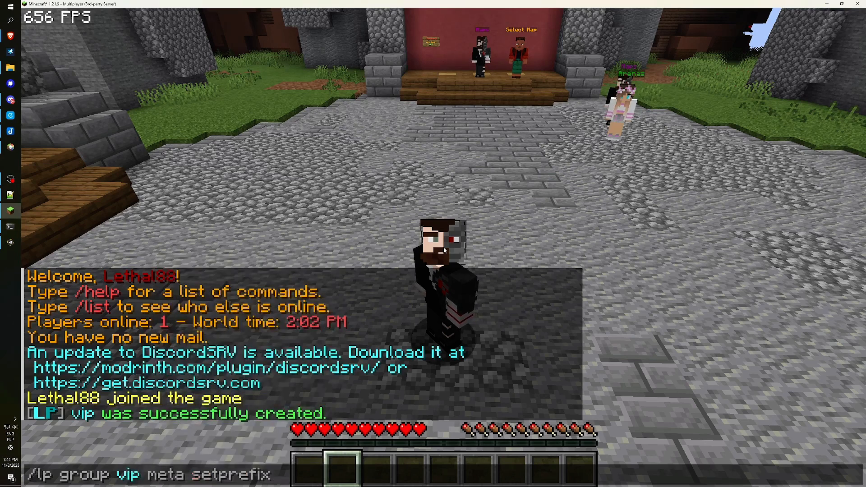
text( 100 ")
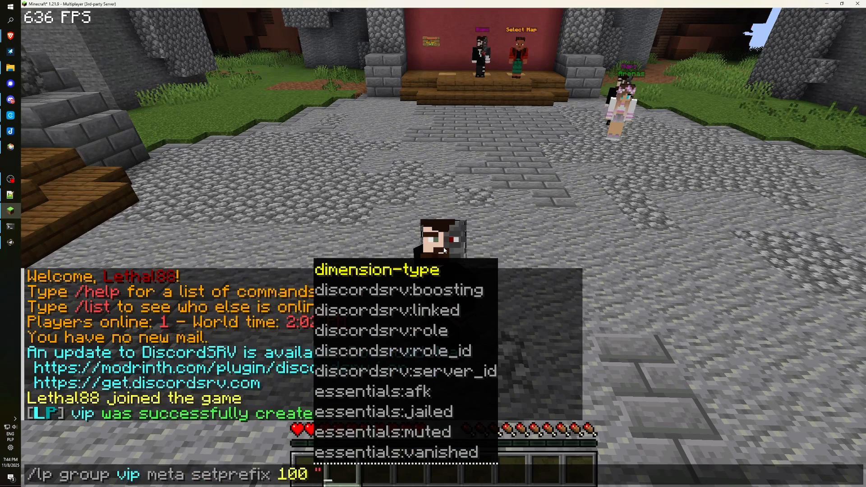
text(&6V)
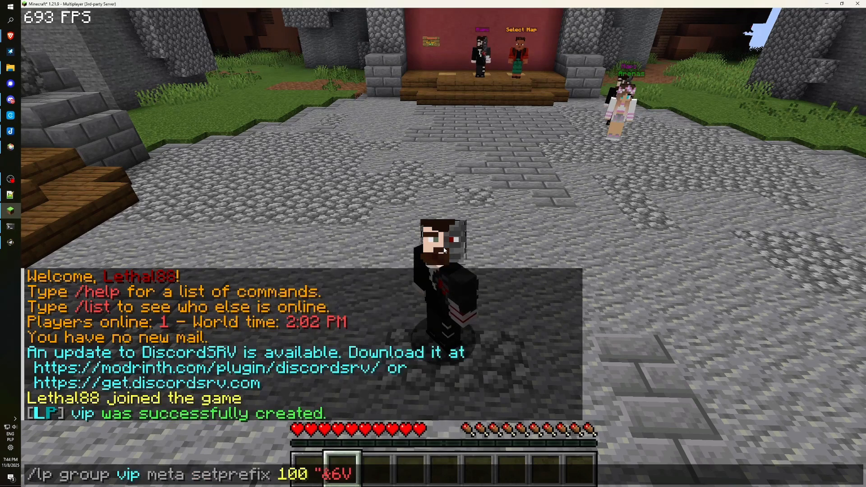
text(IP &r")
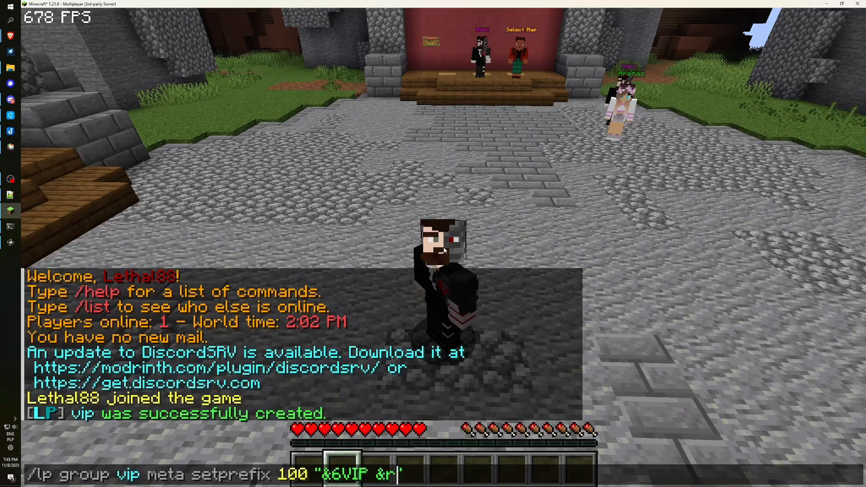
text(/lp group)
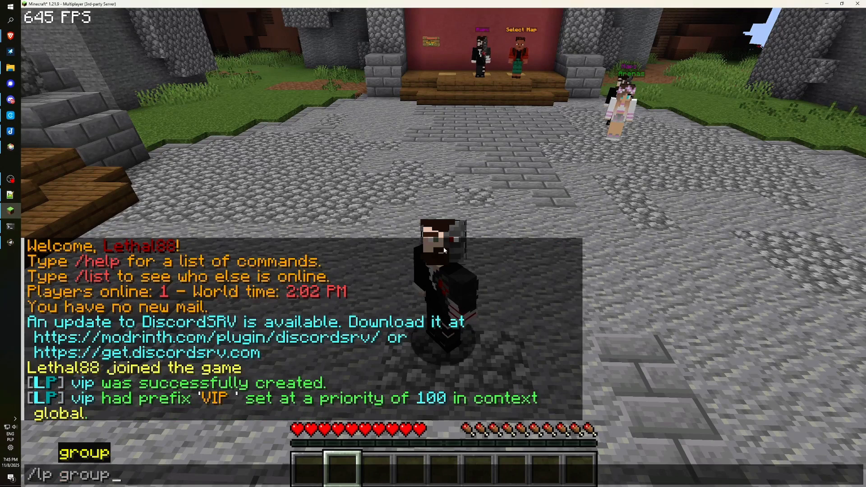
text( de)
key(Tab)
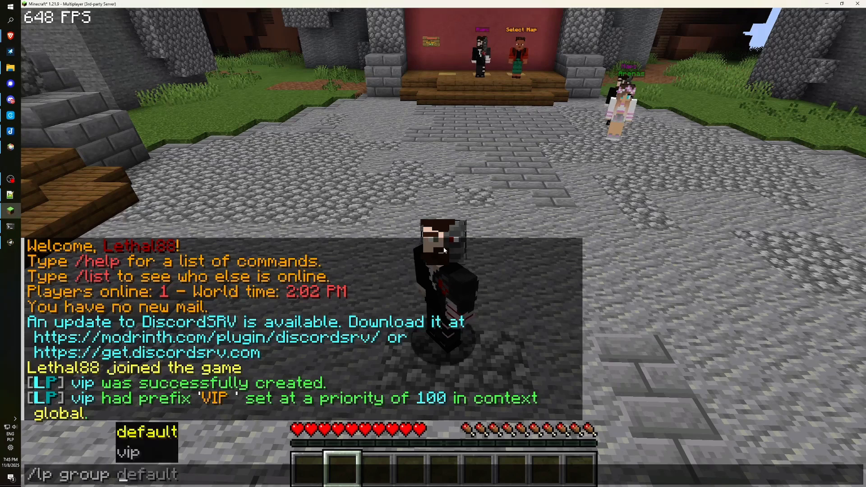
text(meta )
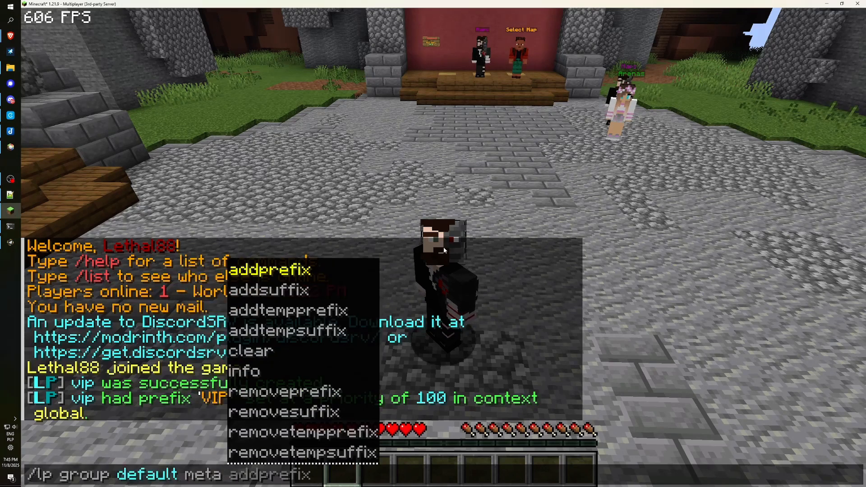
text(setprefix 99 "&7")
key(Left)
text(Player)
key(Return)
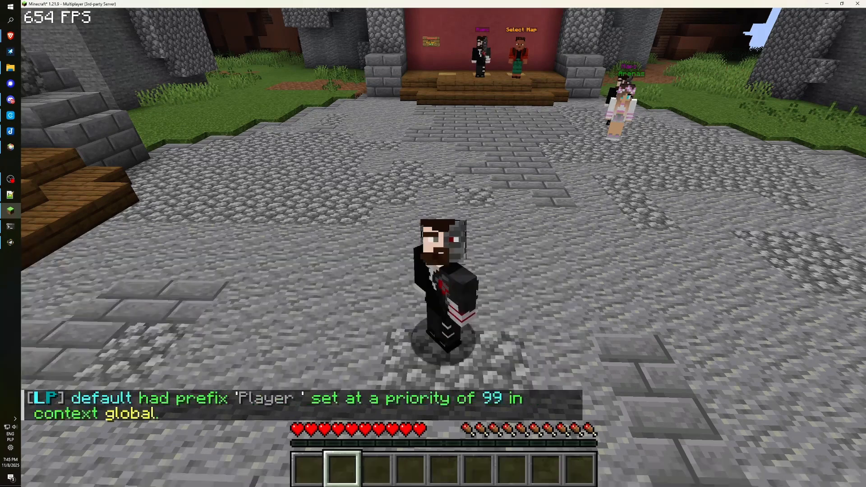
text(thal88> niudfoa)
key(Return)
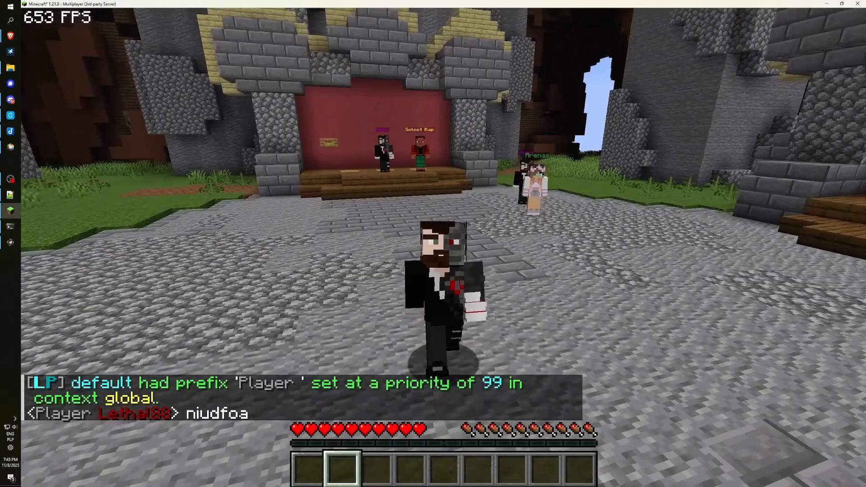
Set your player's parent group to vip and send a chat message showing the VIP prefix.
key(slash)
text(lp user Lethal88)
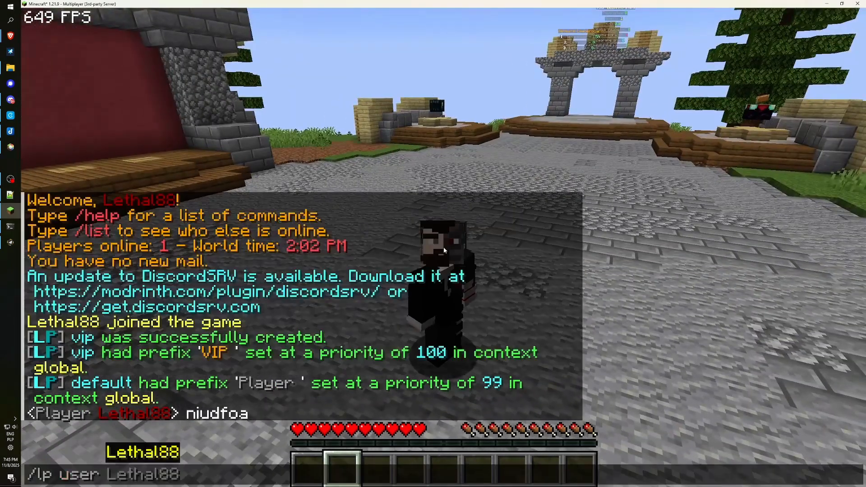
text( parent set bv)
key(BackSpace)
key(BackSpace)
text(bv)
key(BackSpace)
key(BackSpace)
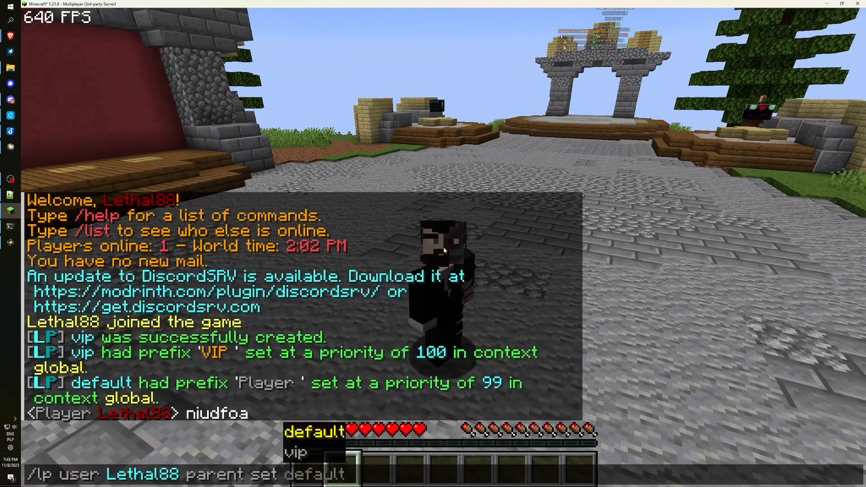
text(vip)
key(Return)
text(trasda)
key(Return)
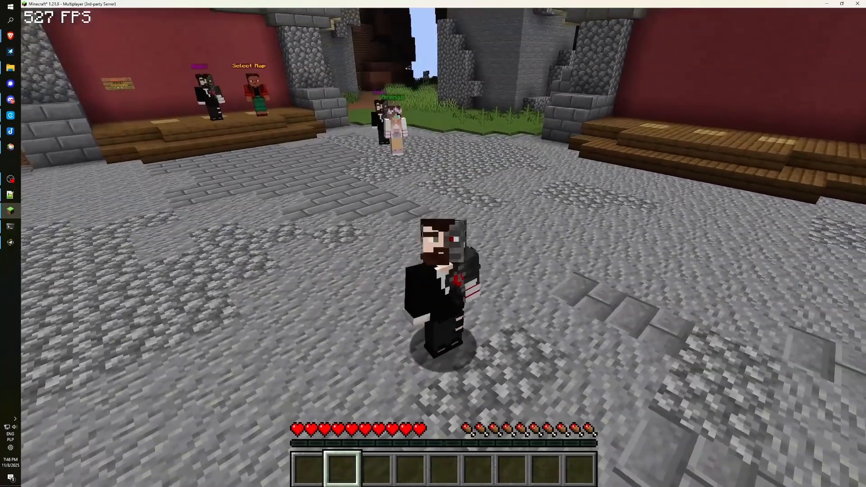
key(alt+Tab)
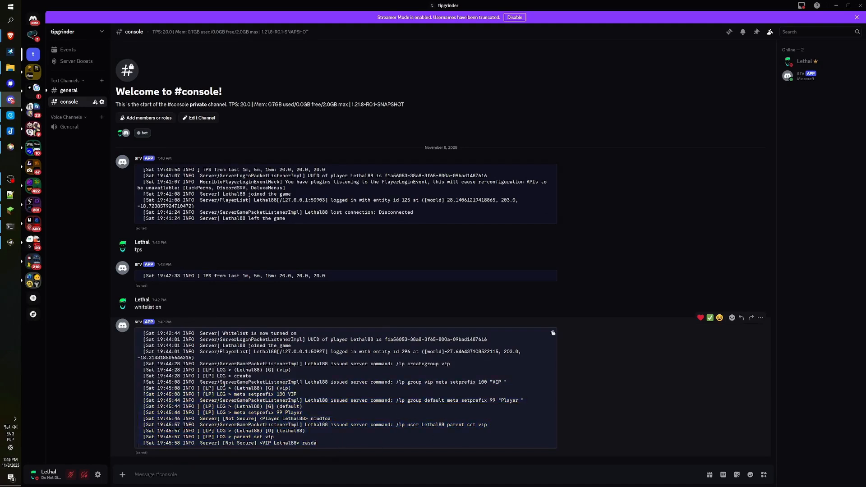
Highlight the logged vip prefix and vip group lines in #console, then open the server dropdown.
drag(209, 383, 390, 382)
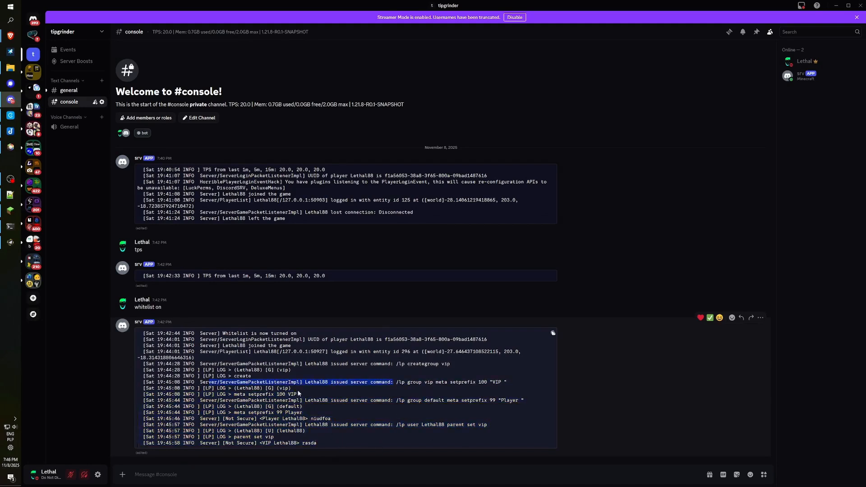
drag(297, 388, 232, 388)
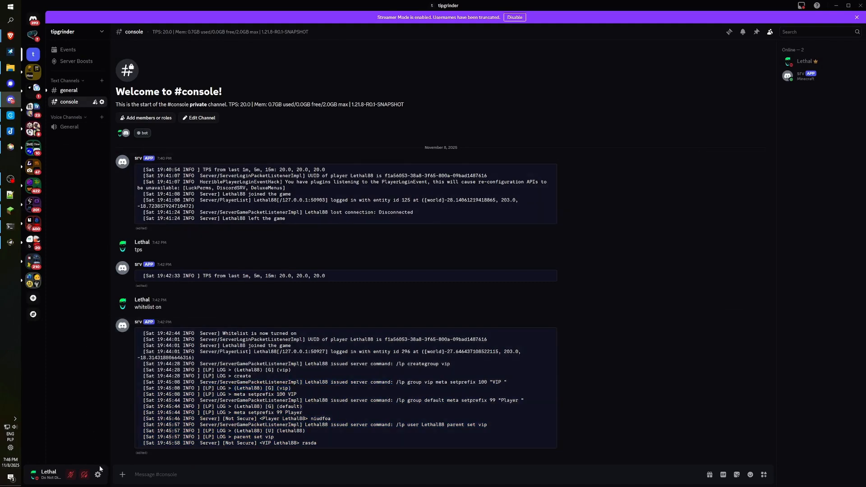
click(72, 33)
In Server Settings > Roles, create a new role named VIP.
click(74, 85)
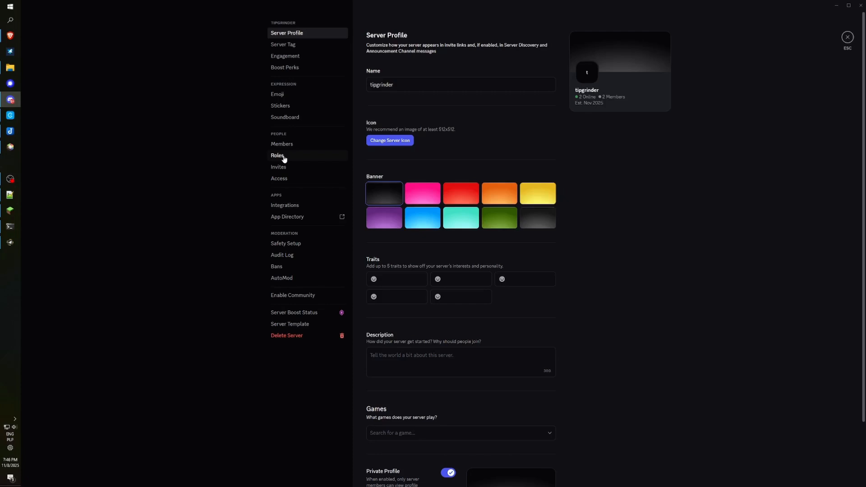
click(285, 155)
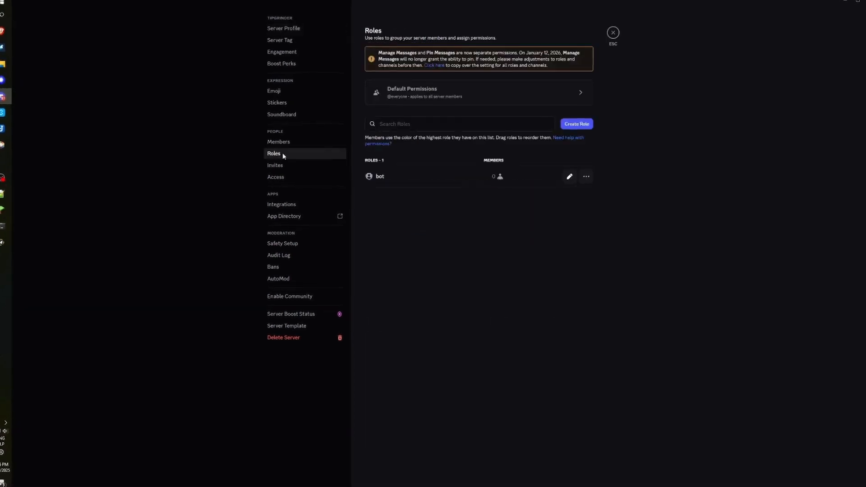
click(584, 125)
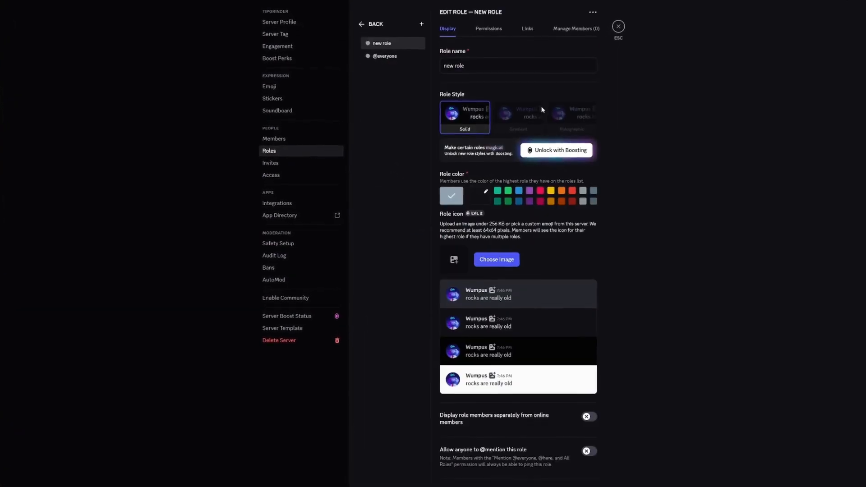
drag(465, 66, 421, 63)
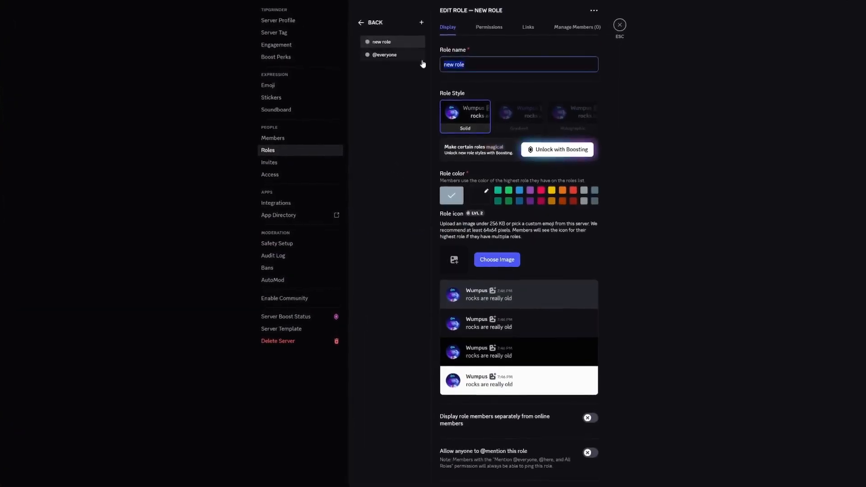
text(VIP)
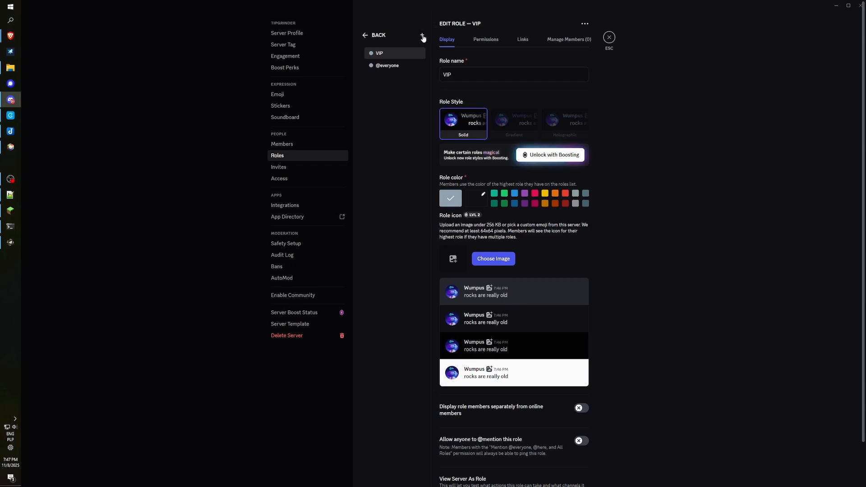
Create a second role named Player and bring up its options.
click(423, 36)
drag(465, 74, 443, 74)
text(Player)
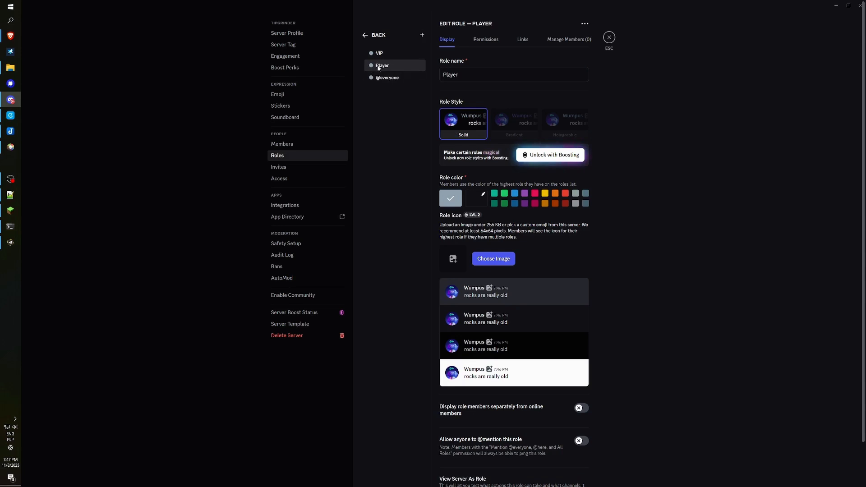
right_click(378, 68)
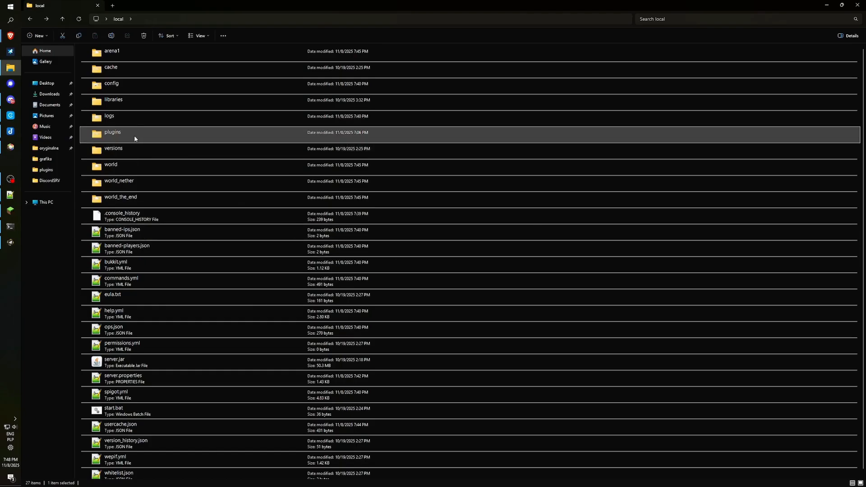
Go into plugins > DiscordSRV and open synchronization.yml in Notepad++.
double_click(130, 133)
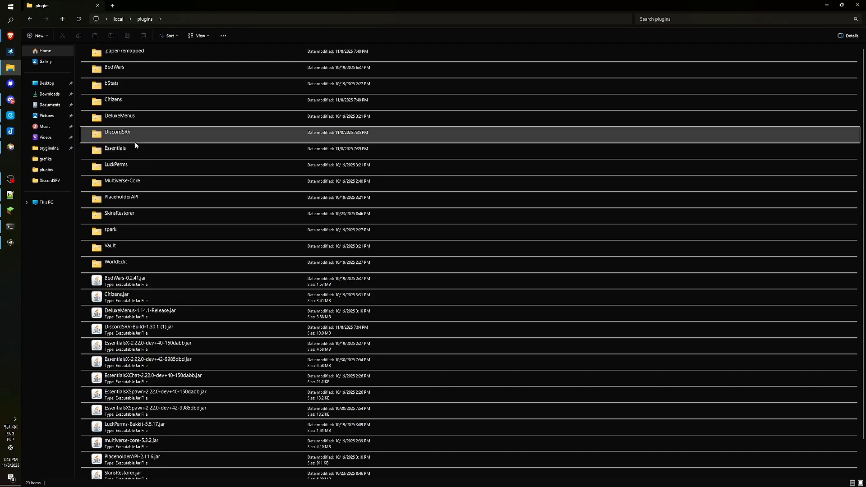
click(128, 138)
double_click(130, 138)
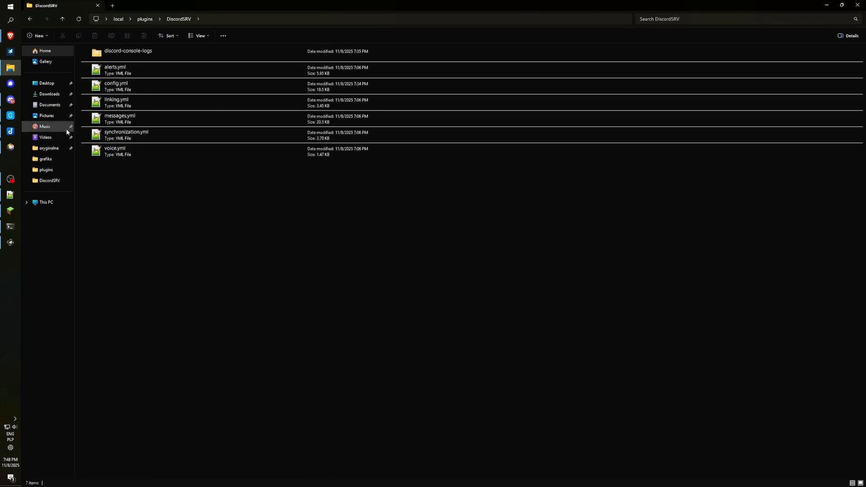
double_click(142, 138)
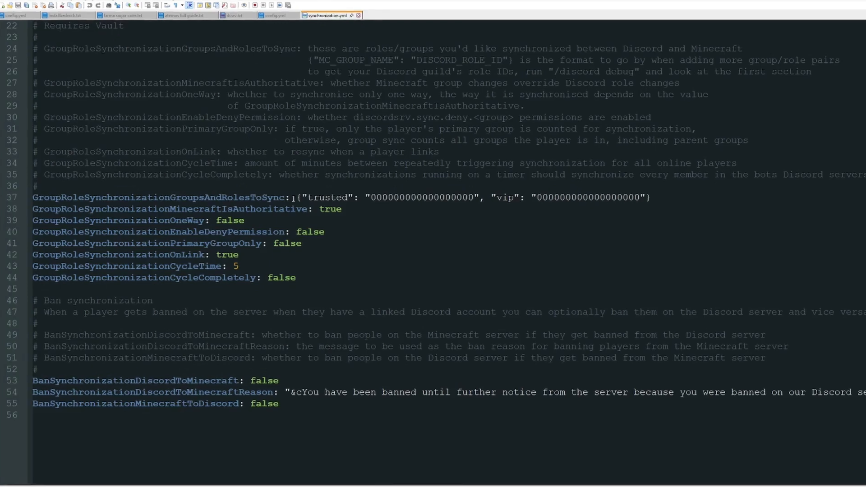
Examine the group-to-role mapping on line 37 of synchronization.yml.
scroll(293, 199, up, 7)
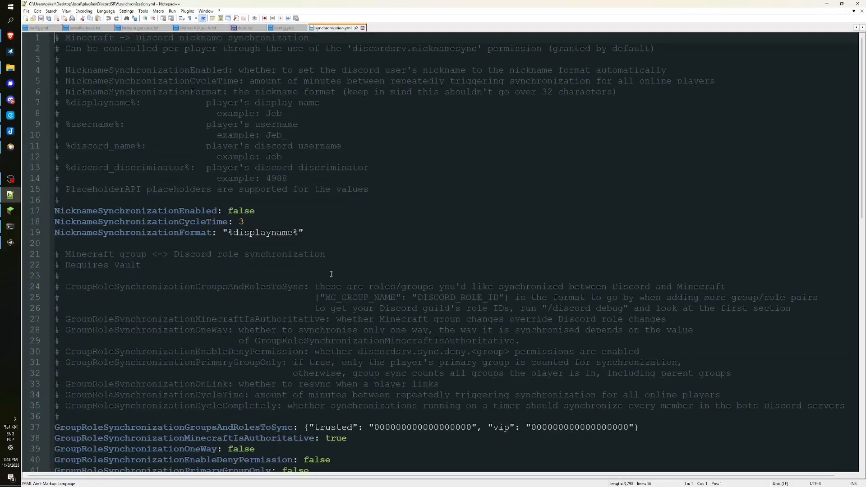
scroll(331, 274, down, 8)
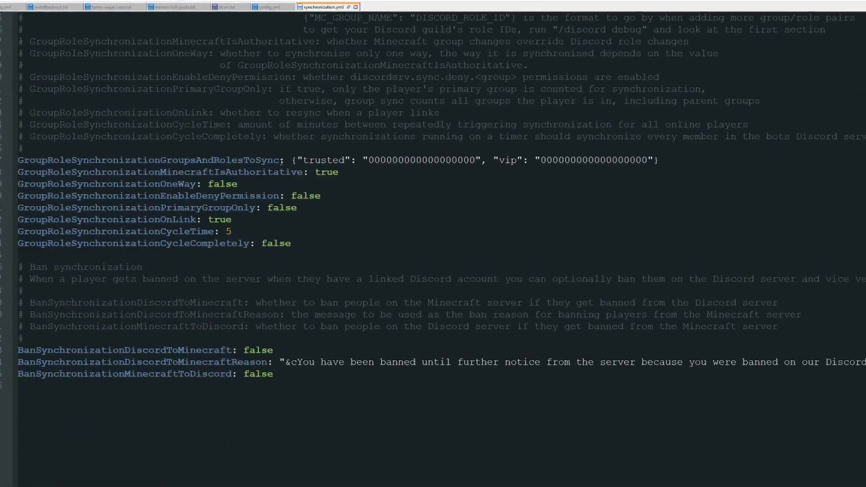
drag(677, 161, 19, 159)
drag(297, 161, 304, 161)
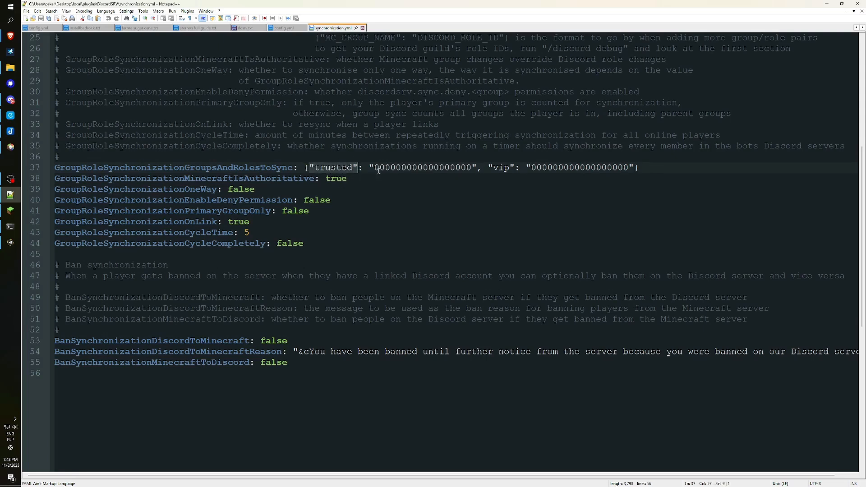
drag(375, 169, 473, 168)
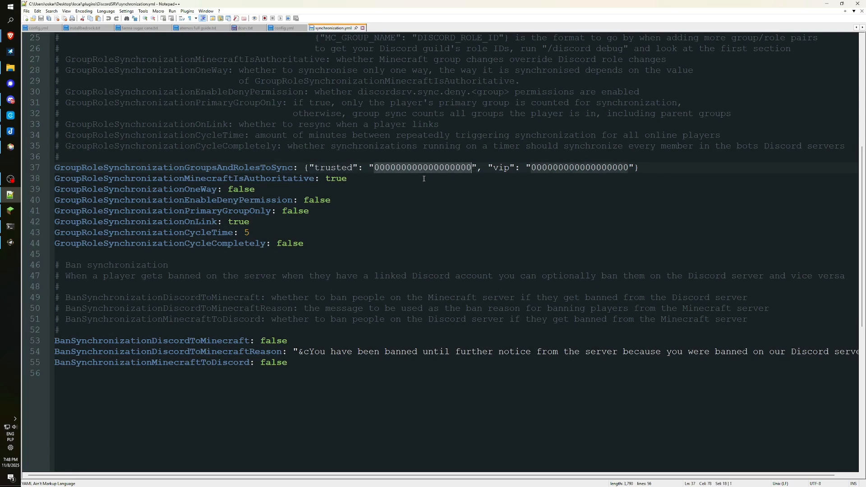
click(524, 201)
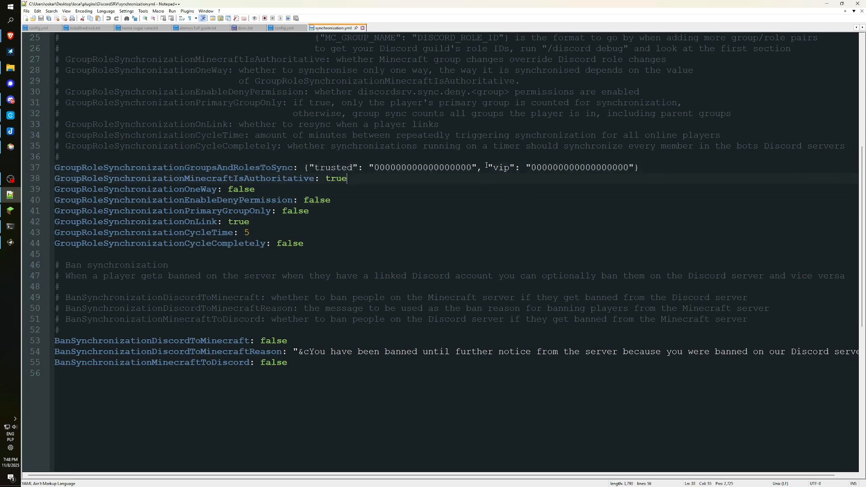
drag(486, 167, 619, 167)
Rename the trusted group to default, paste the Player role ID as its value, and save.
click(466, 219)
double_click(332, 167)
text(default)
click(353, 155)
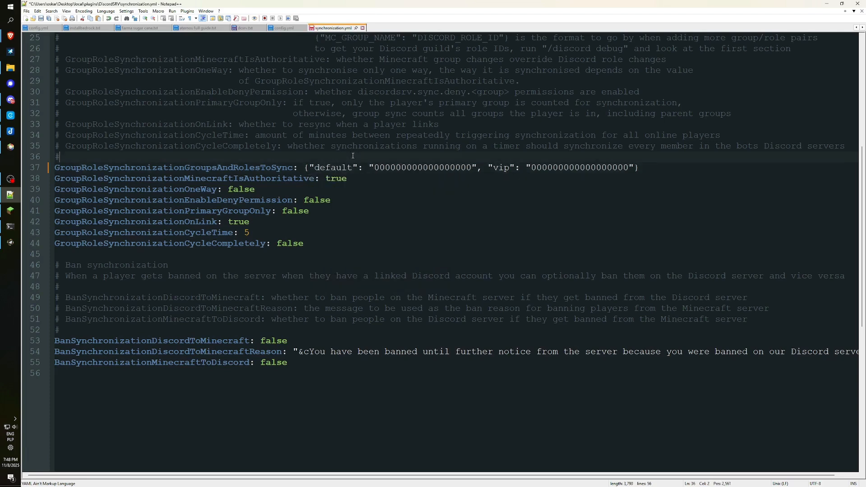
double_click(409, 167)
key(ctrl+v)
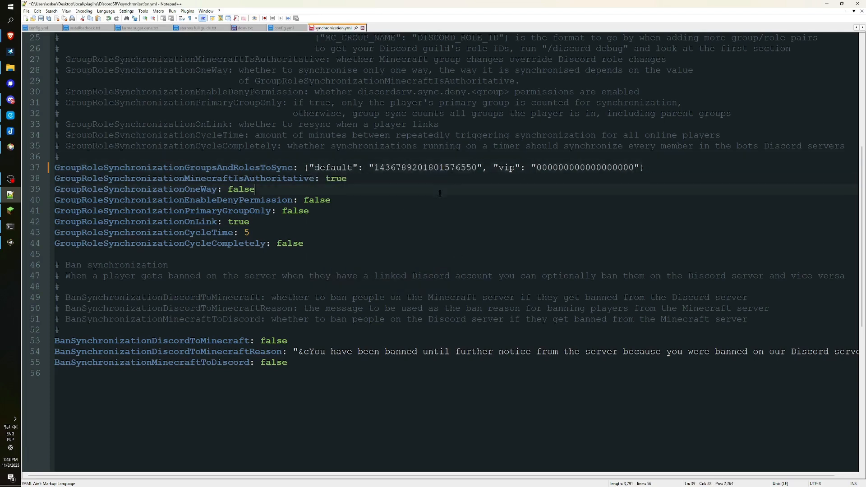
key(ctrl+s)
click(16, 99)
right_click(380, 53)
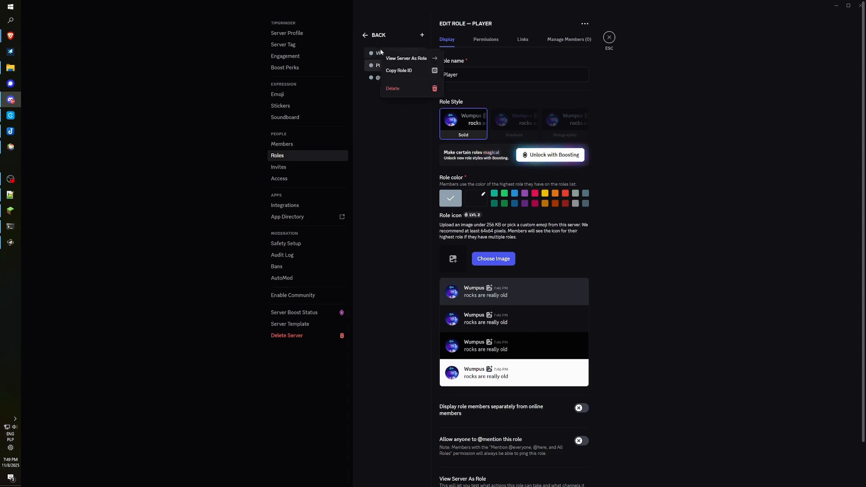
click(425, 74)
key(alt+Tab)
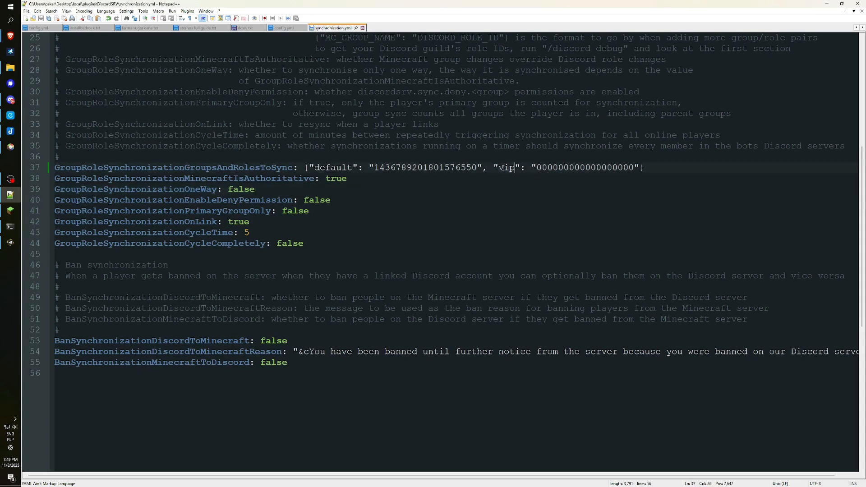
text(m)
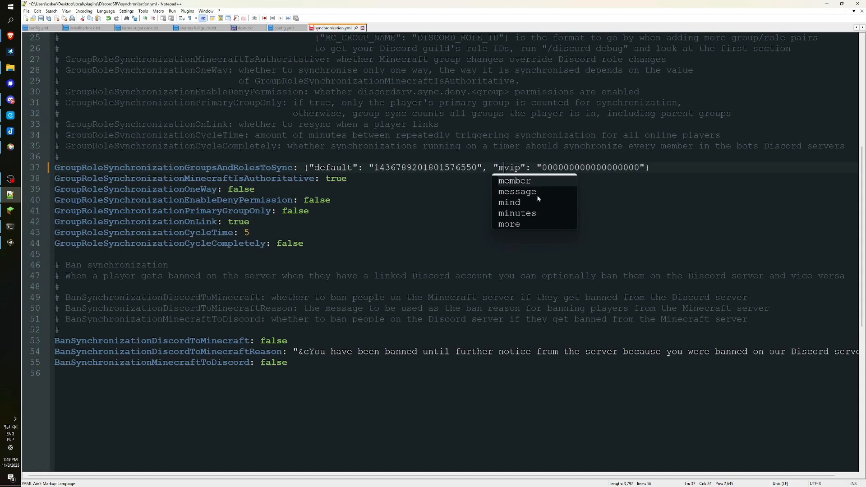
key(BackSpace)
double_click(591, 168)
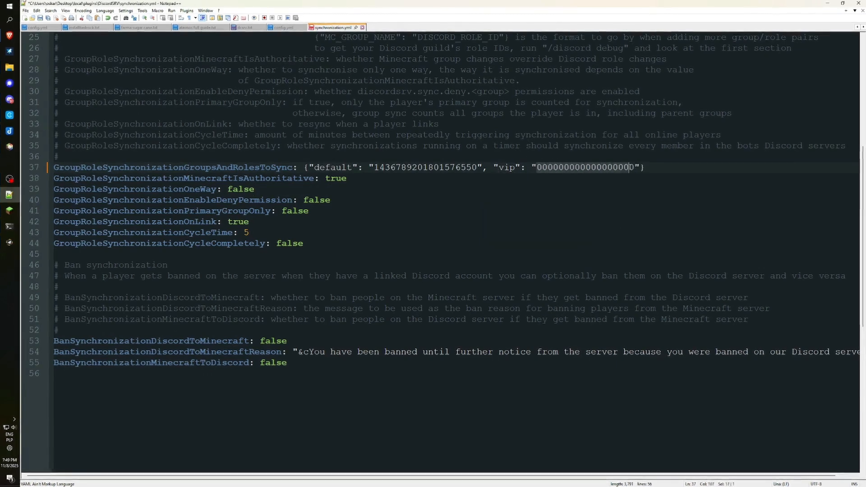
key(ctrl+v)
click(564, 215)
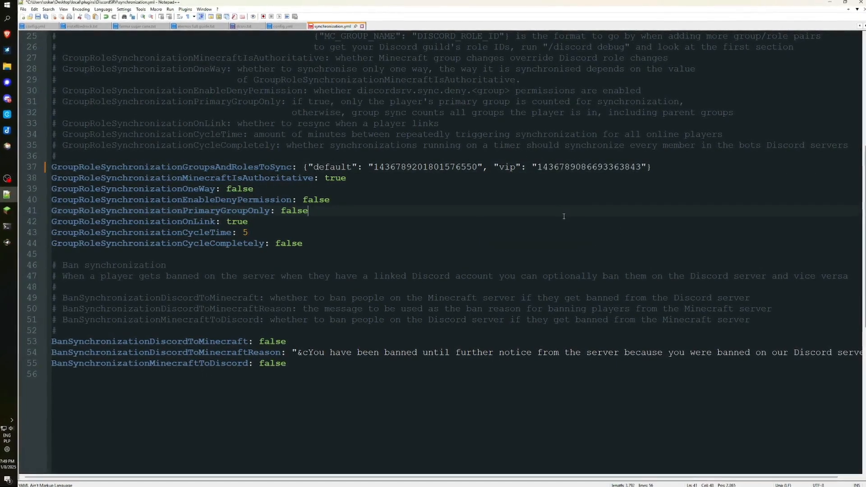
key(ctrl+s)
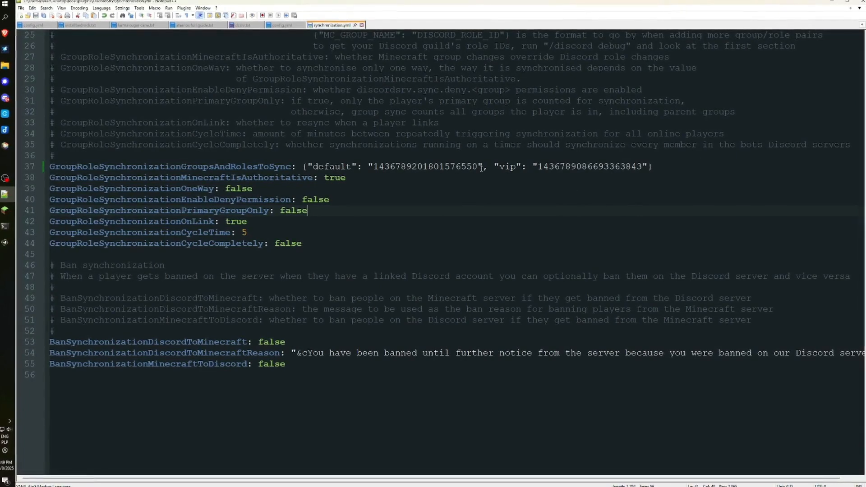
Add a trial "vip+" pair by duplicating the vip mapping, then delete it from line 37.
drag(483, 167, 649, 167)
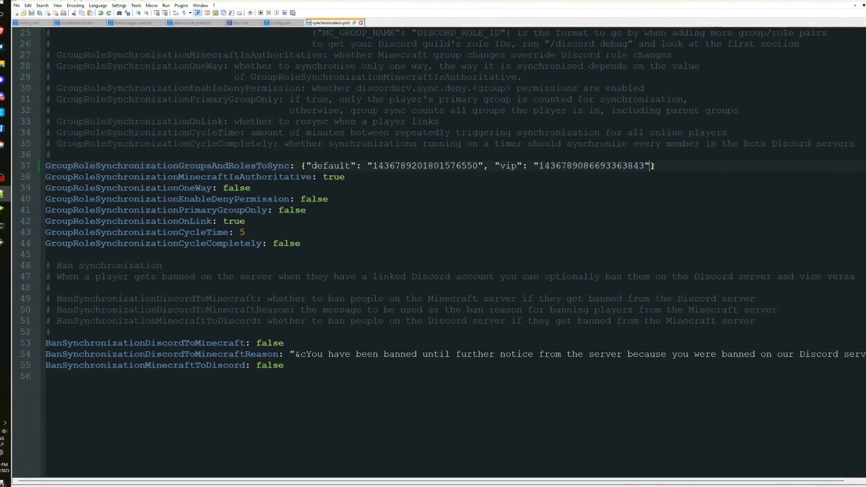
key(ctrl+v)
drag(651, 167, 815, 167)
click(766, 198)
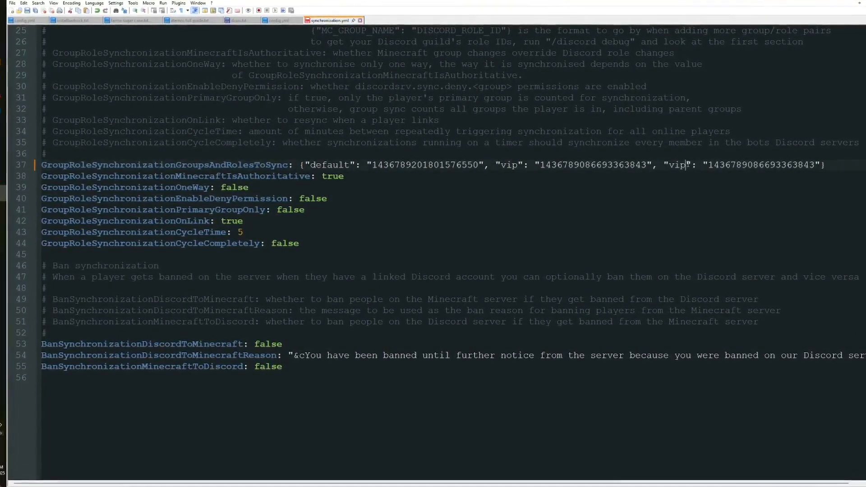
text(+)
drag(715, 165, 823, 165)
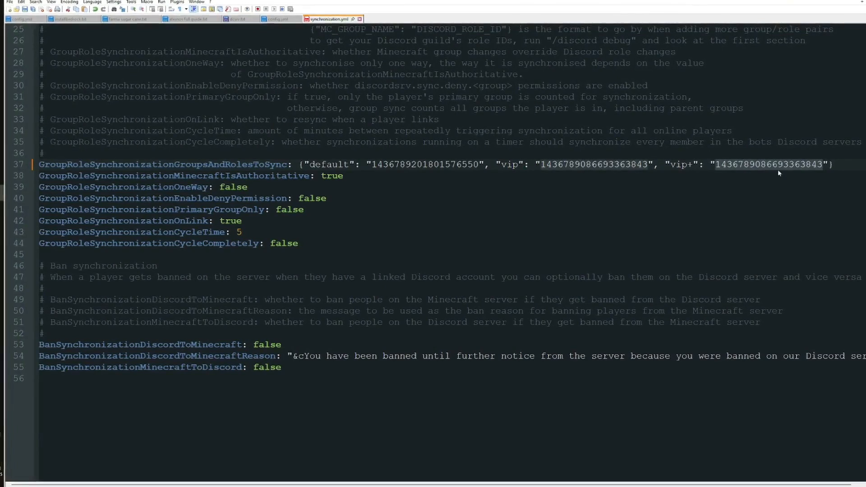
drag(667, 165, 833, 164)
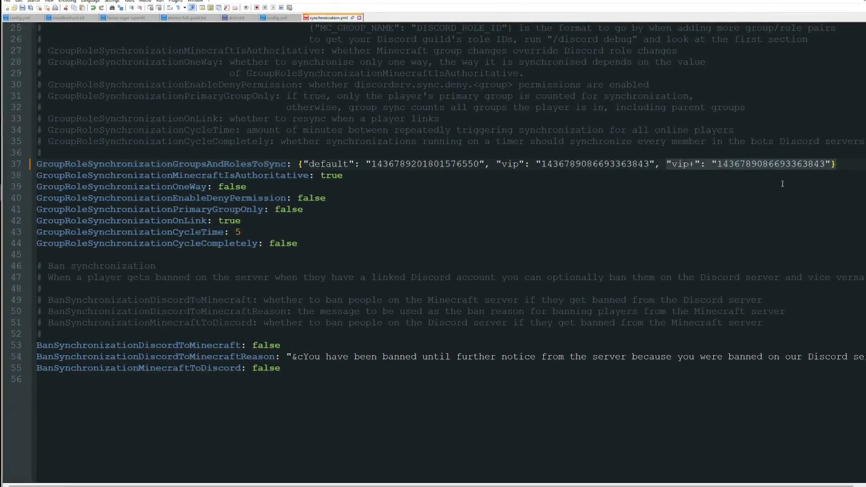
click(782, 183)
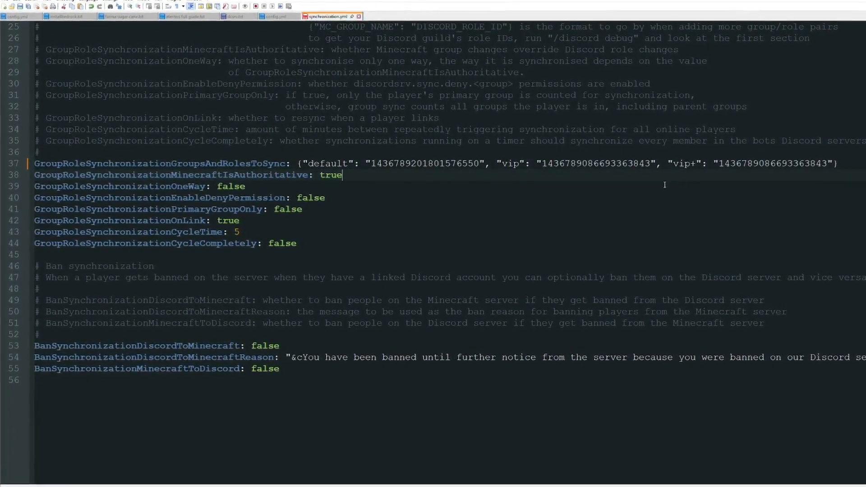
drag(661, 165, 832, 165)
key(BackSpace)
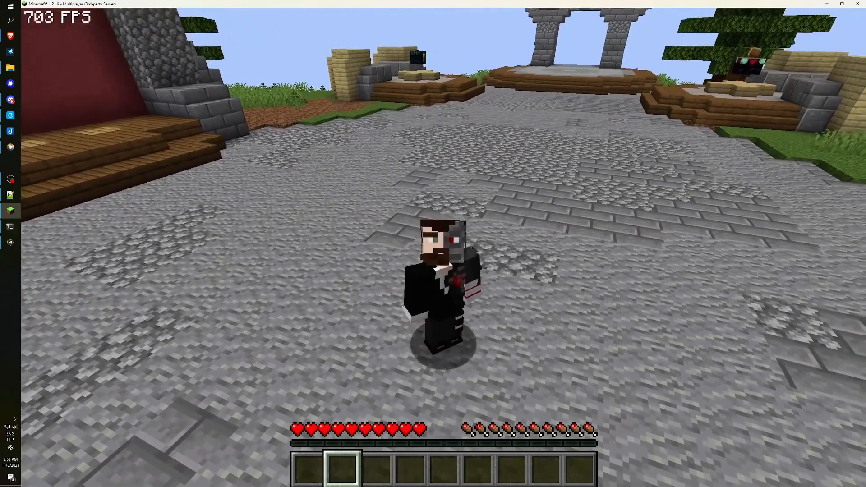
Run /discord link in Minecraft chat and reopen chat to read the link code.
key(shift)
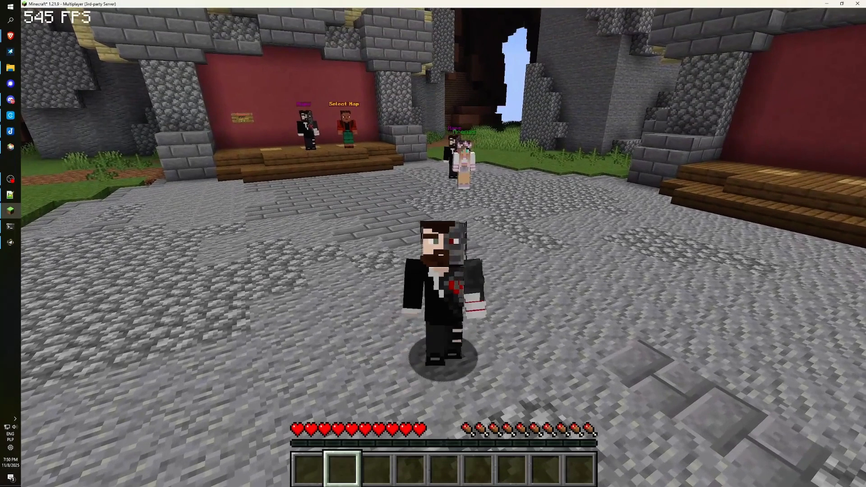
text(/disco)
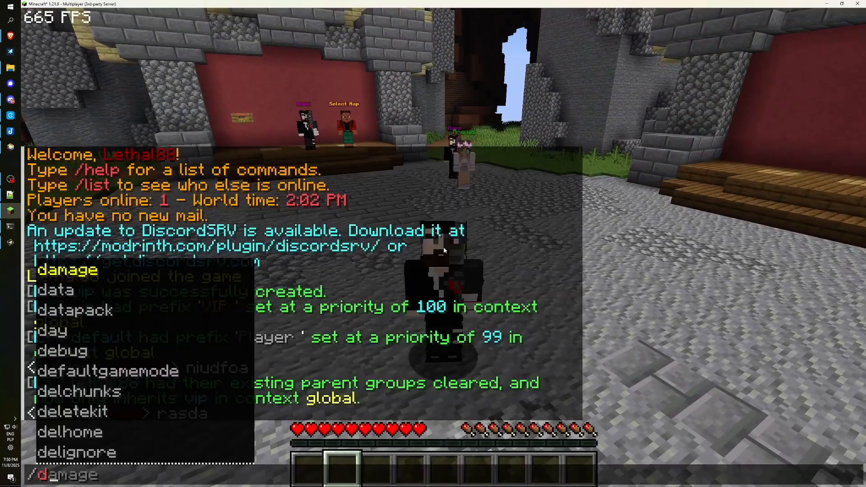
key(BackSpace)
key(BackSpace)
key(BackSpace)
text(o)
key(BackSpace)
text(scord link)
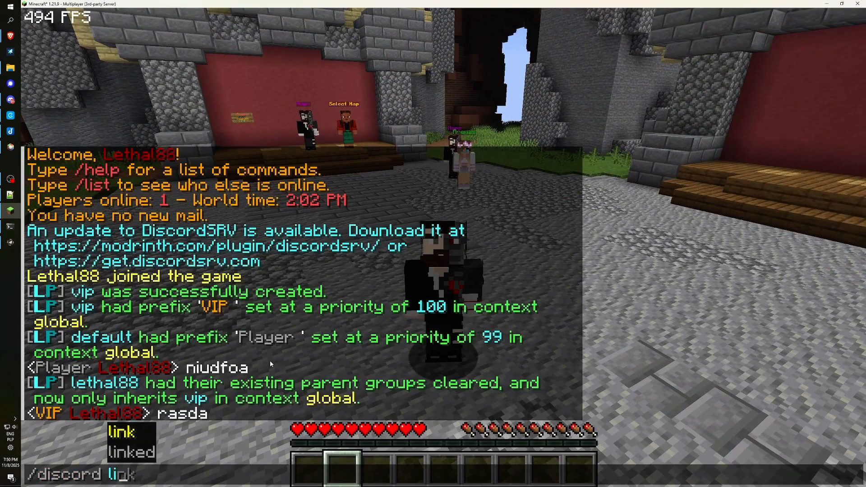
click(118, 434)
key(Return)
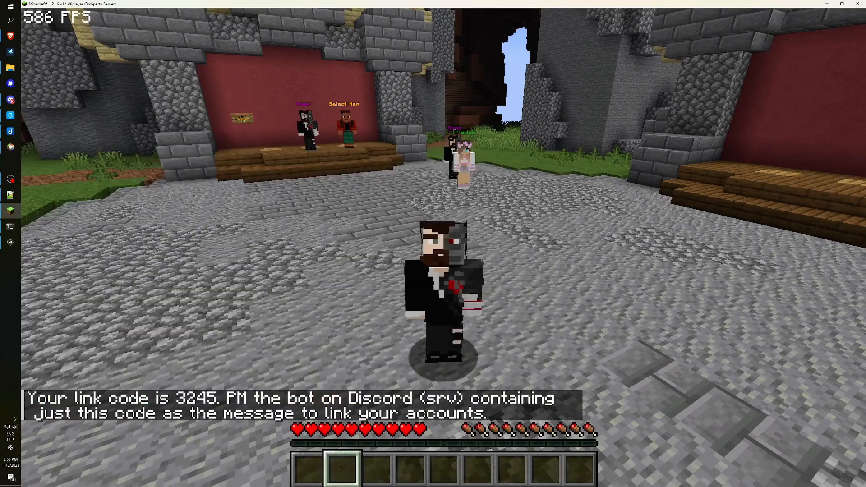
key(t)
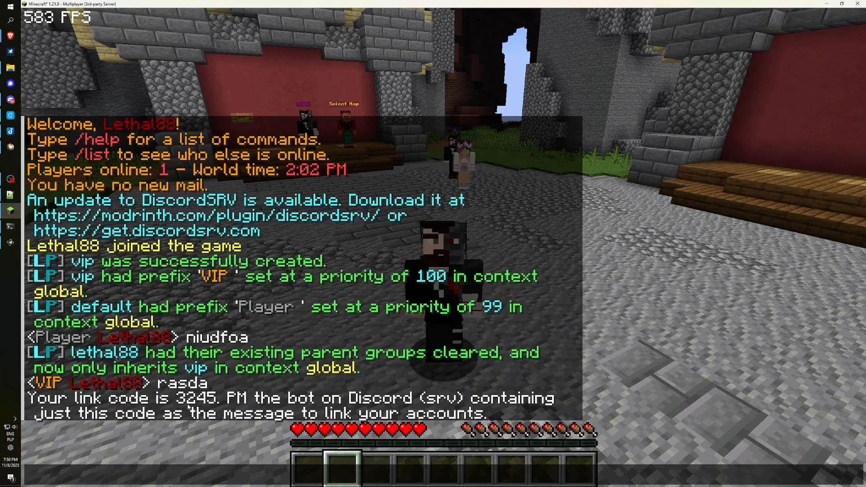
key(alt+Tab)
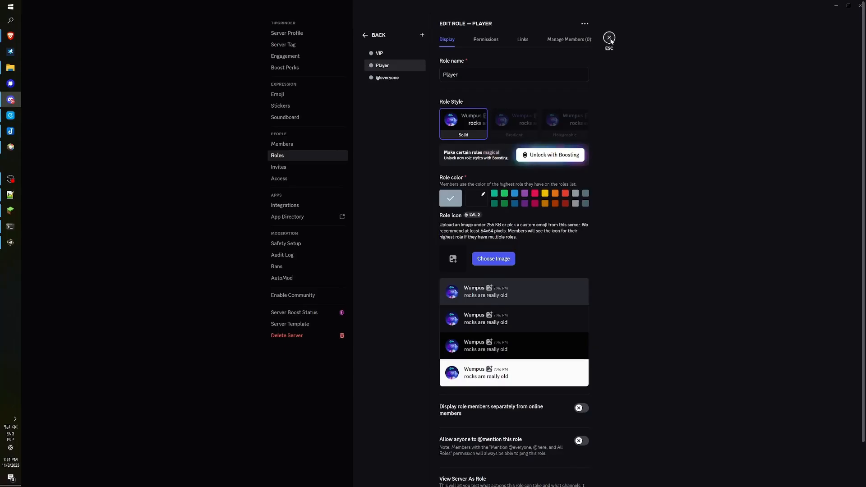
Direct-message the link code to the srv bot and check its account-linked reply.
click(611, 39)
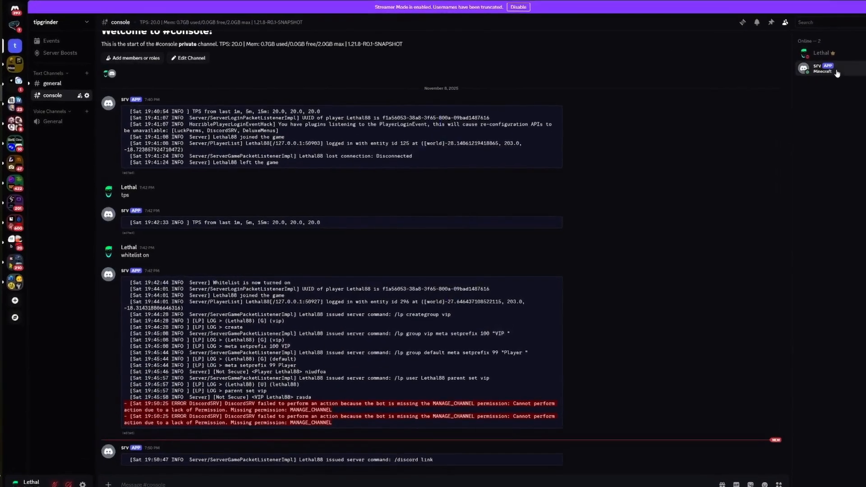
click(837, 72)
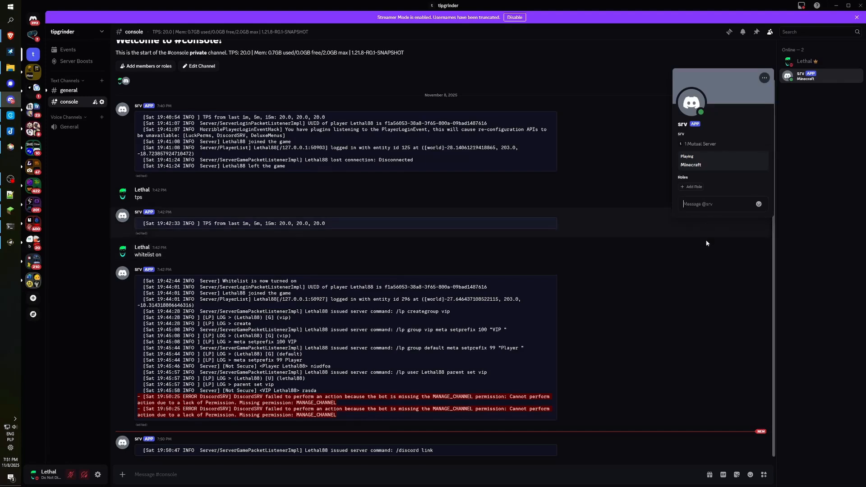
text(3245)
key(Return)
drag(76, 453, 137, 454)
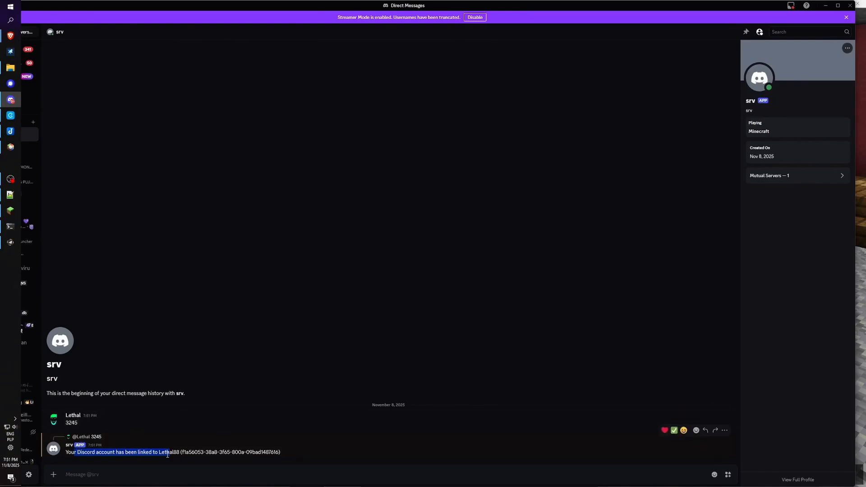
double_click(167, 453)
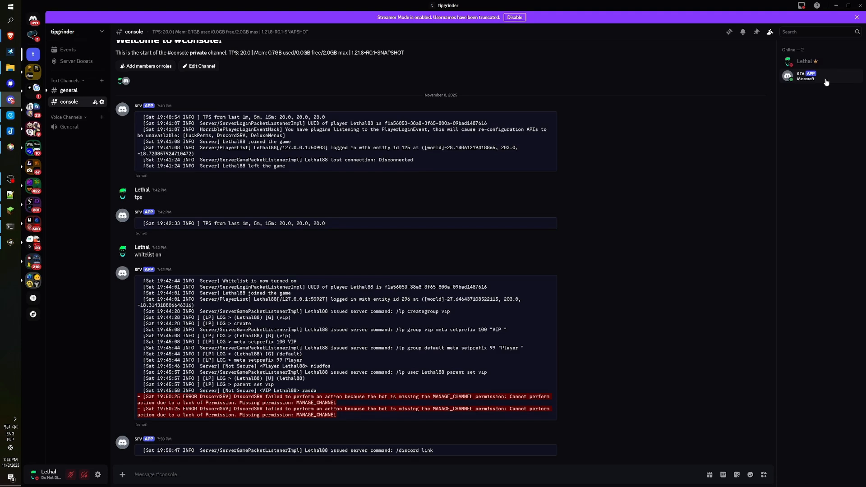
Check the member profiles, then add a role under Server Settings > Roles.
click(822, 61)
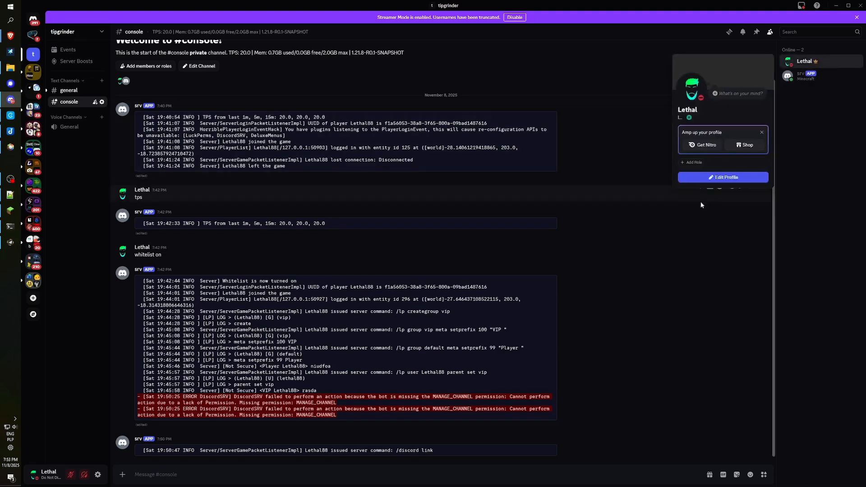
click(819, 77)
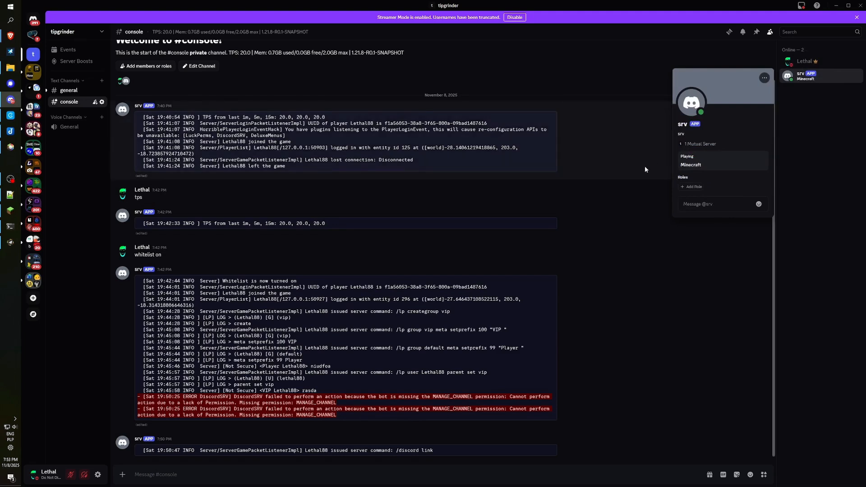
click(71, 34)
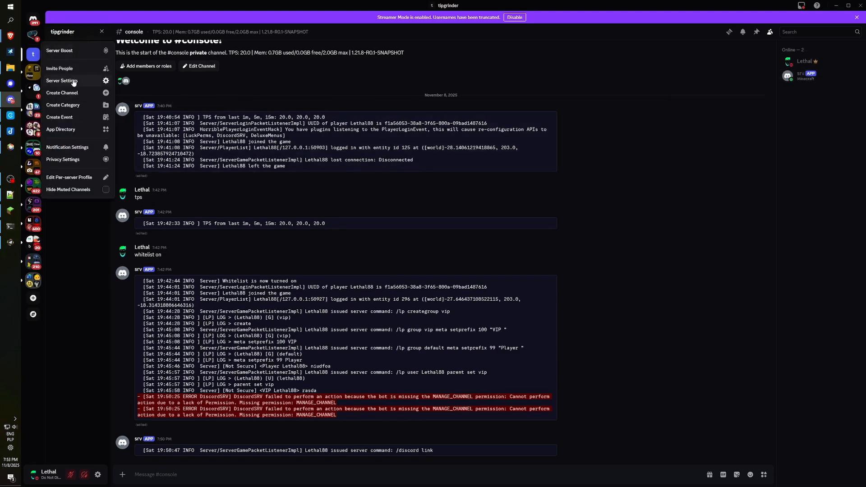
click(74, 82)
click(277, 156)
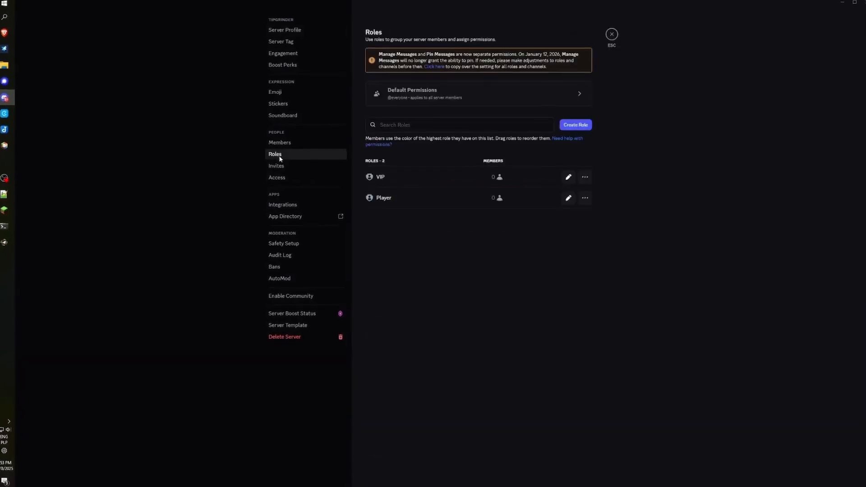
click(576, 124)
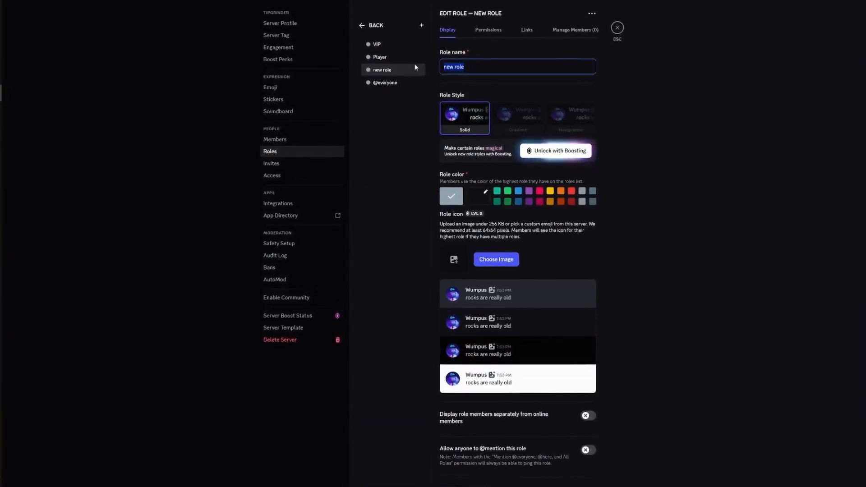
Name the role bota and scroll through its permission toggles.
text(bota)
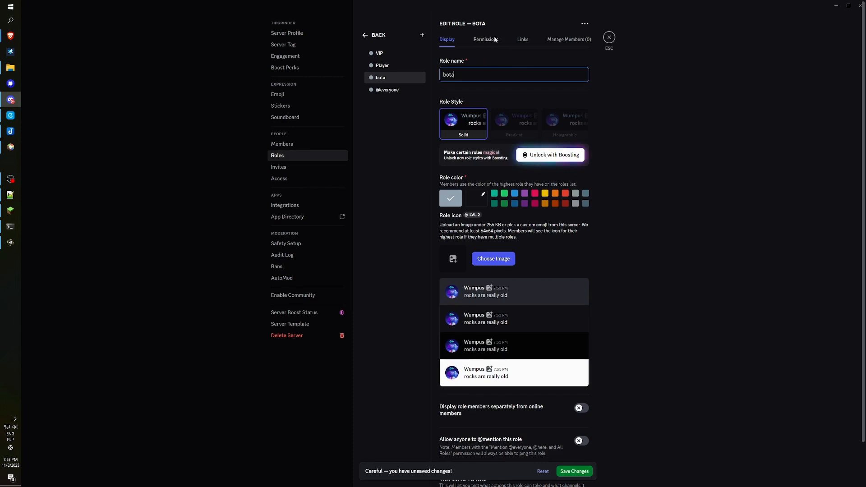
click(486, 41)
scroll(599, 226, down, 15)
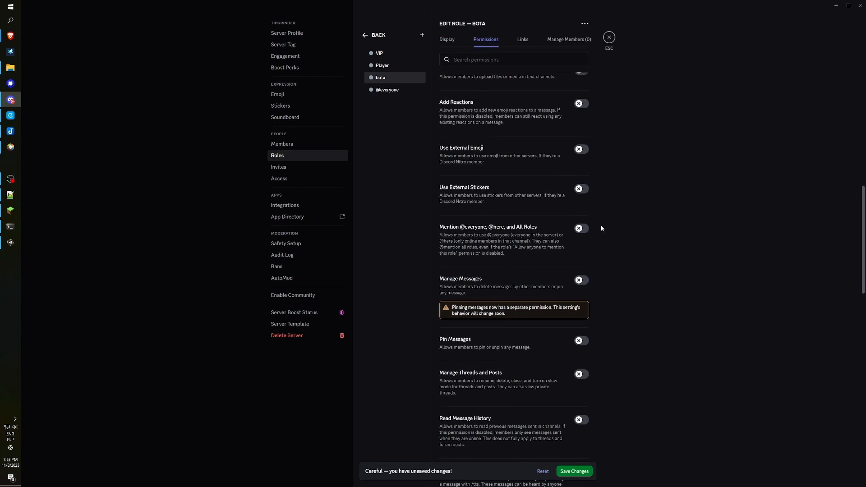
scroll(602, 228, down, 5)
scroll(606, 334, up, 20)
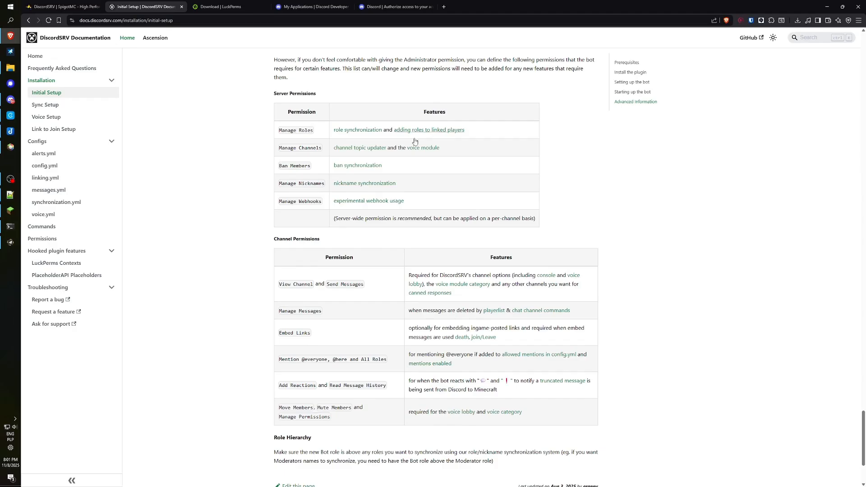
Check the docs' Server Permissions table, including Manage Channels, against the bota role's still-unsaved permissions.
drag(279, 131, 311, 148)
click(268, 191)
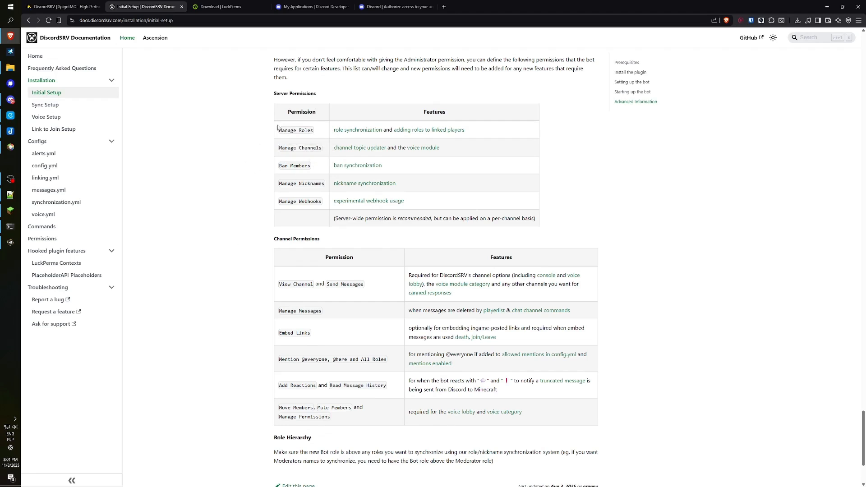
scroll(318, 258, down, 2)
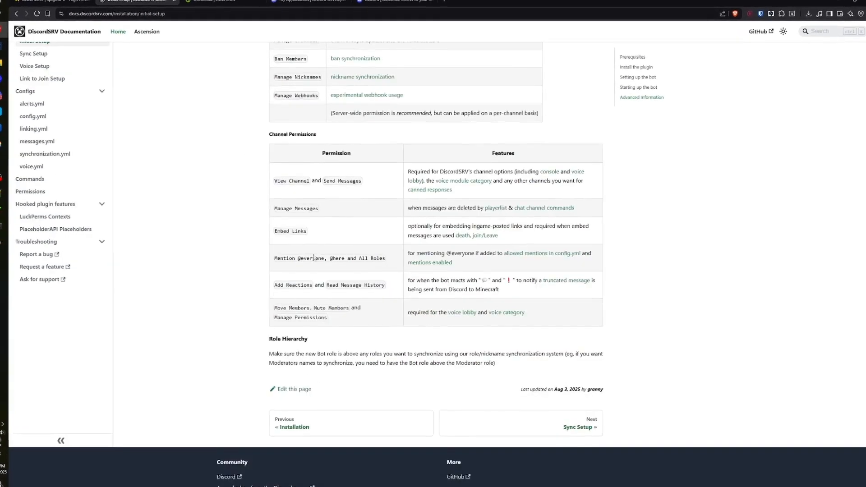
scroll(313, 258, up, 2)
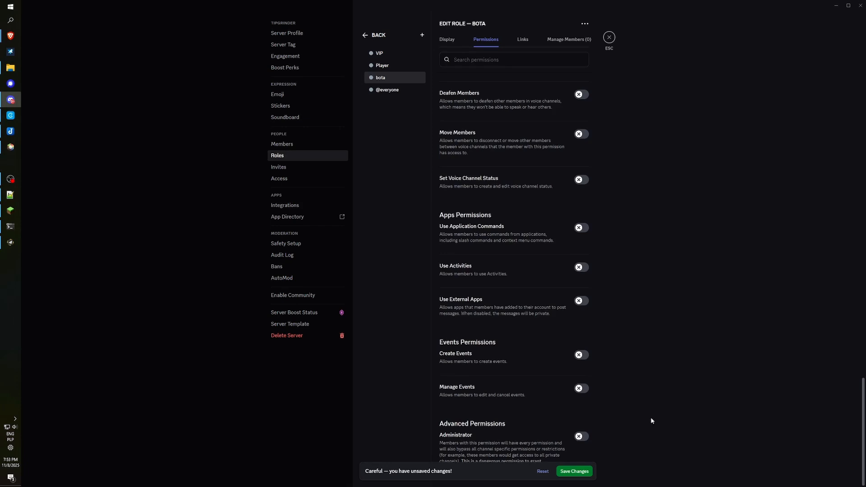
scroll(644, 356, up, 6)
scroll(632, 348, down, 6)
Turn on Administrator for the bota role, save it, and show the role's empty member list.
click(580, 439)
click(574, 471)
scroll(559, 391, up, 20)
click(569, 42)
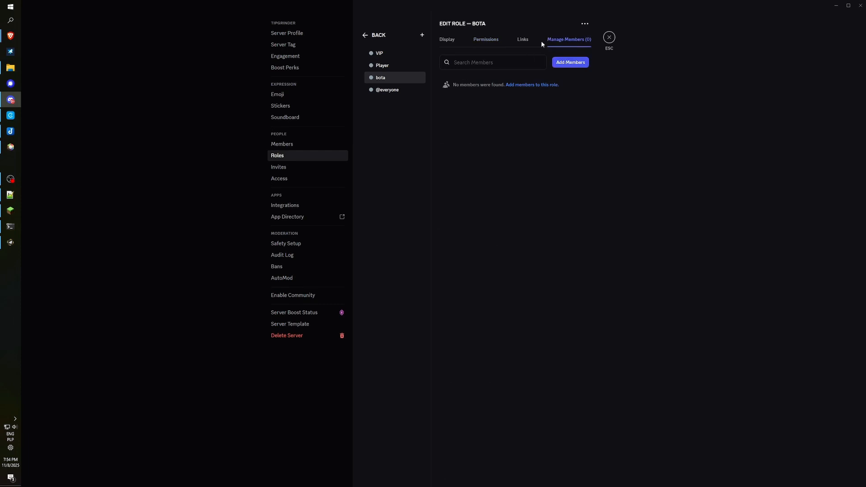
Add the srv bot to the bota role through the Add members dialog.
click(532, 85)
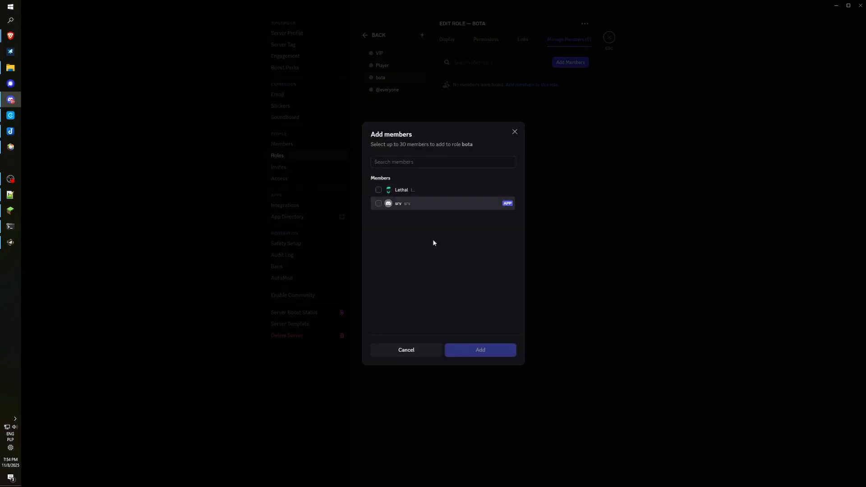
click(411, 206)
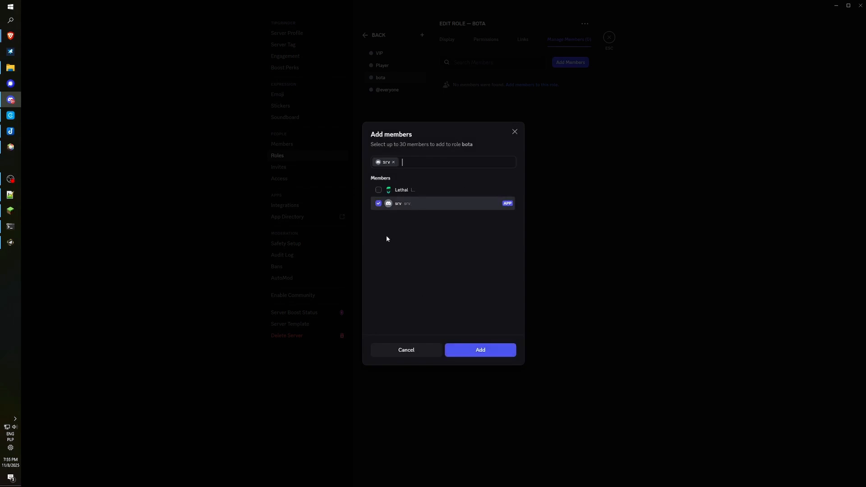
click(481, 351)
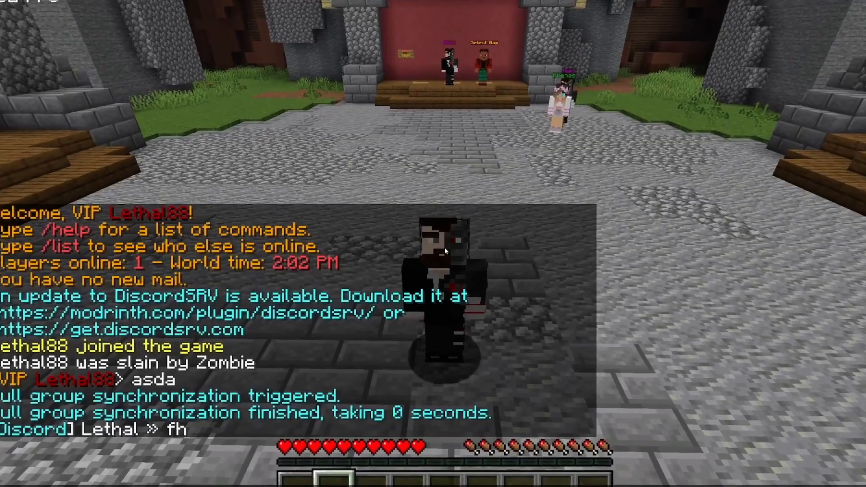
Send 'hfwauoihf' in Minecraft chat and confirm it appears in Discord #general with the Vip prefix.
text(hfwauoihf)
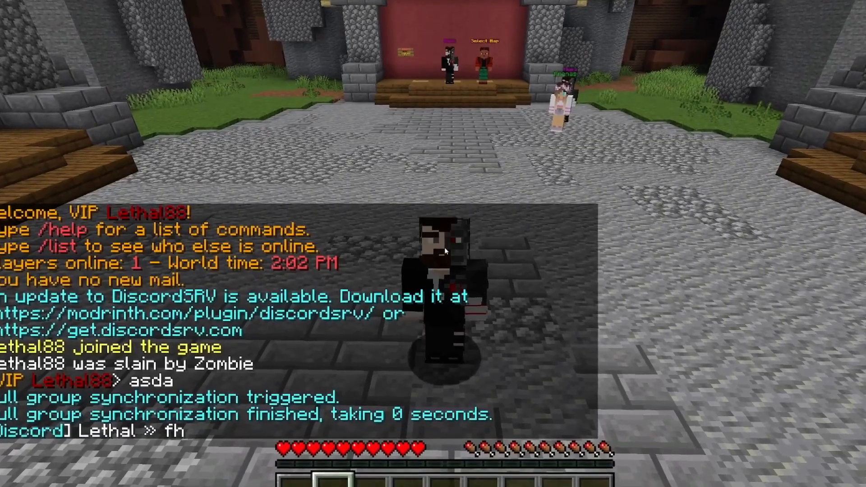
key(Return)
key(t)
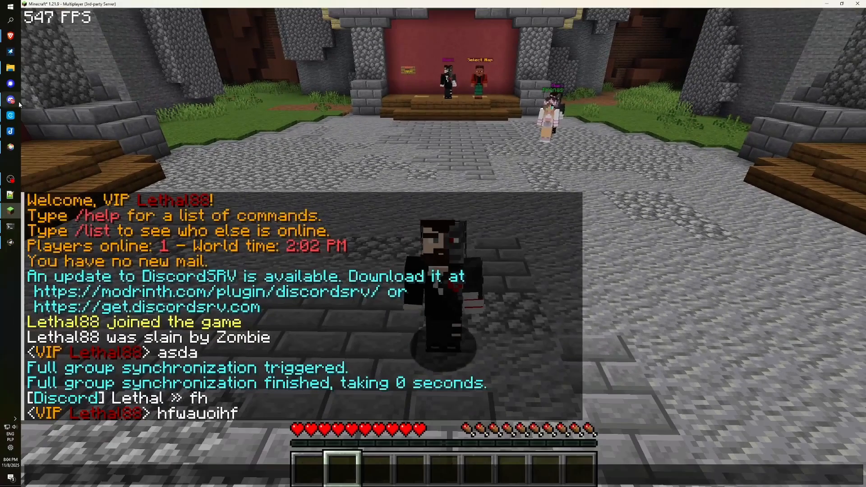
click(13, 101)
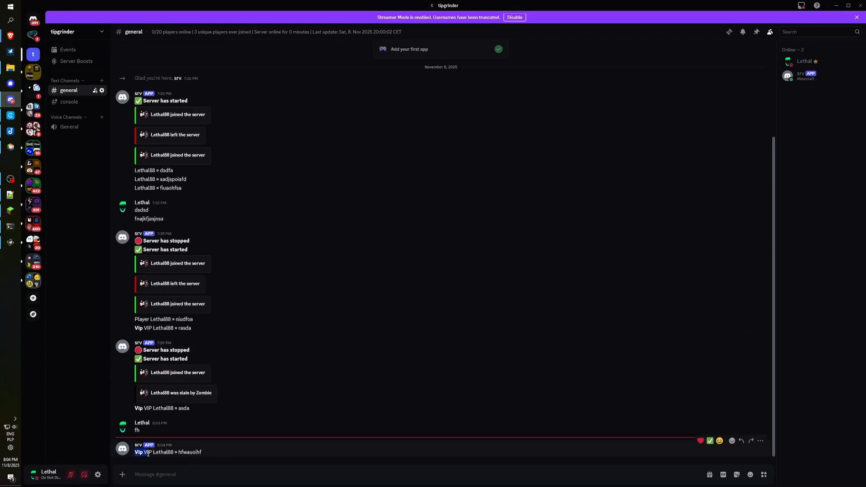
click(152, 455)
key(alt+Tab)
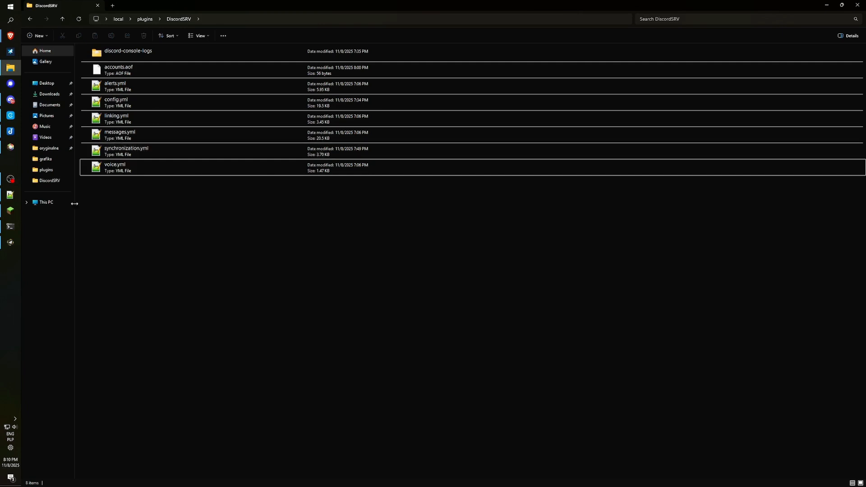
After a quick visit to the game, open voice.yml from the DiscordSRV folder in Notepad++.
click(10, 210)
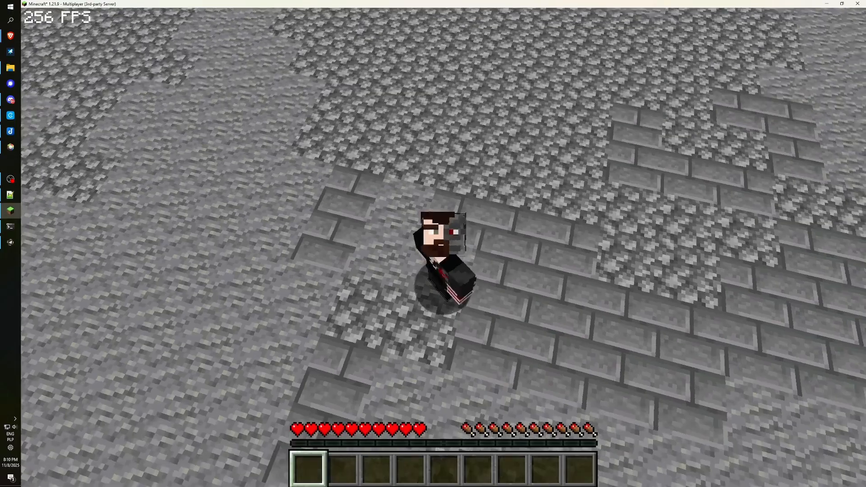
key(s)
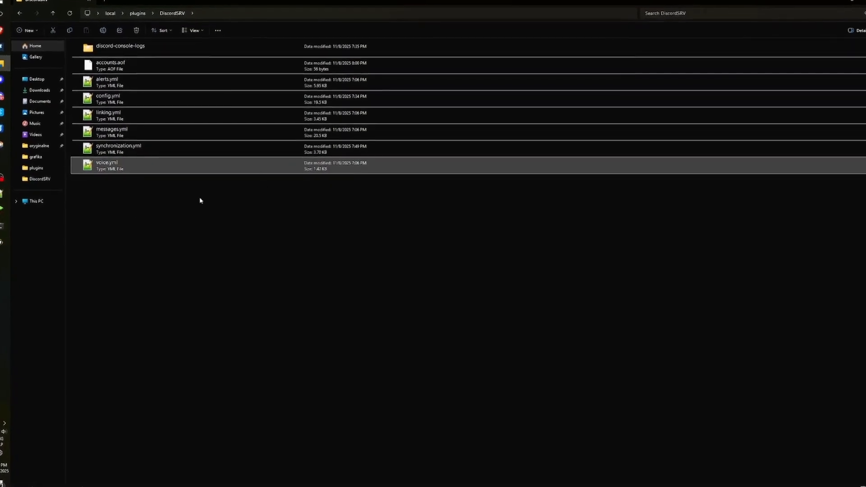
double_click(86, 166)
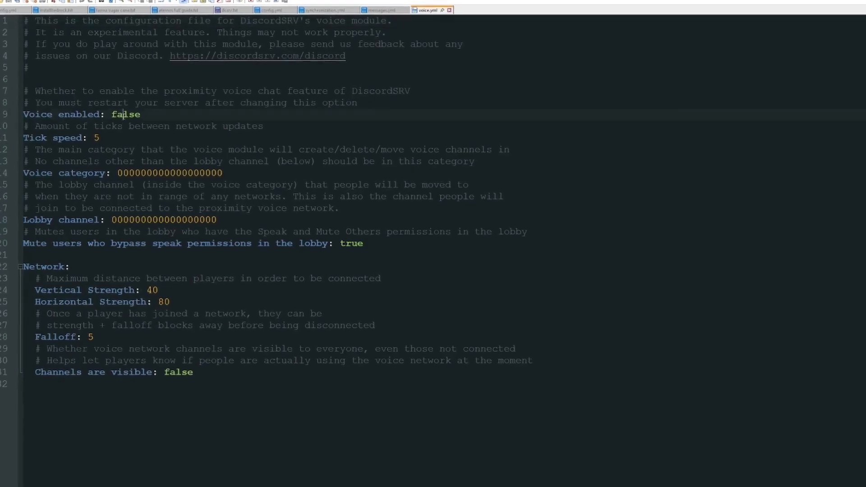
Change Voice enabled from false to true and locate the Voice category placeholder zeros.
double_click(120, 115)
text(true)
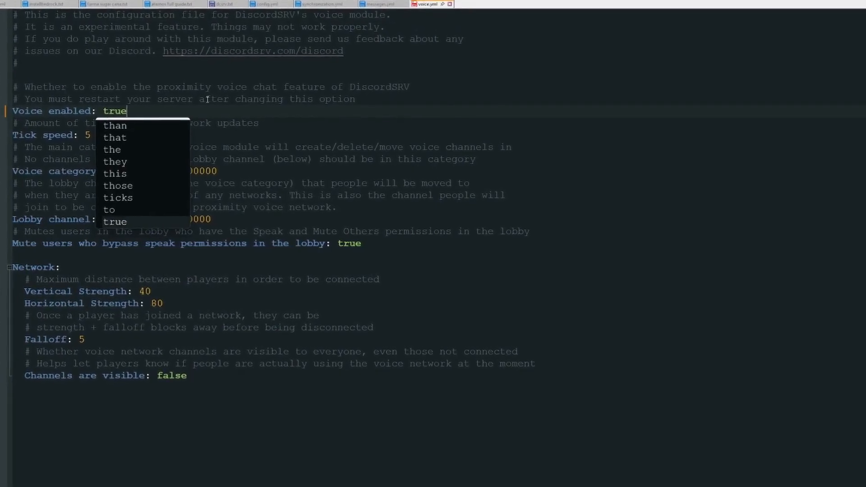
double_click(181, 178)
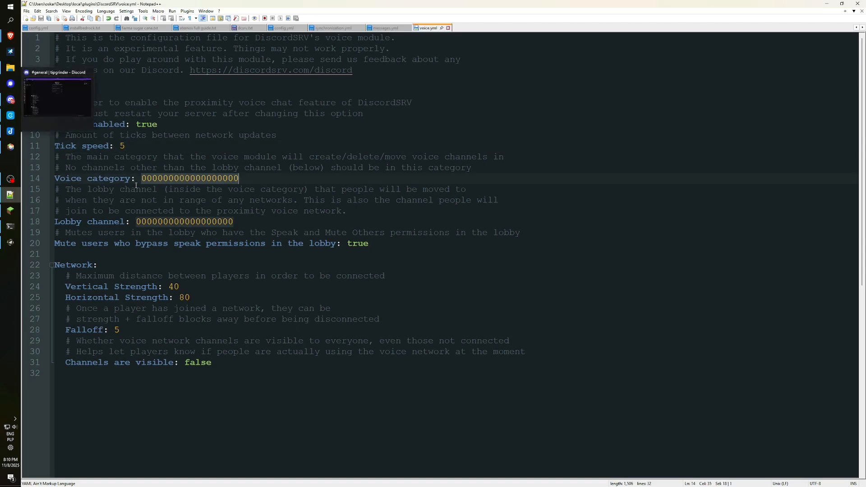
click(136, 190)
drag(131, 178, 54, 179)
click(164, 178)
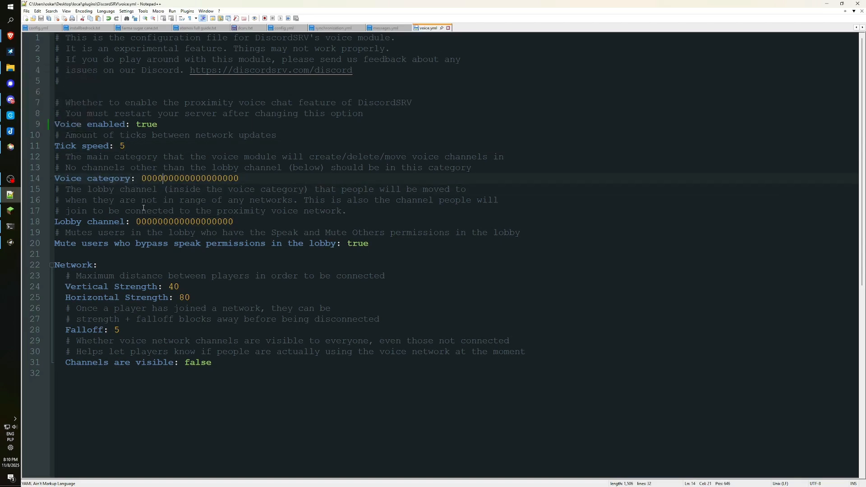
key(alt+Tab)
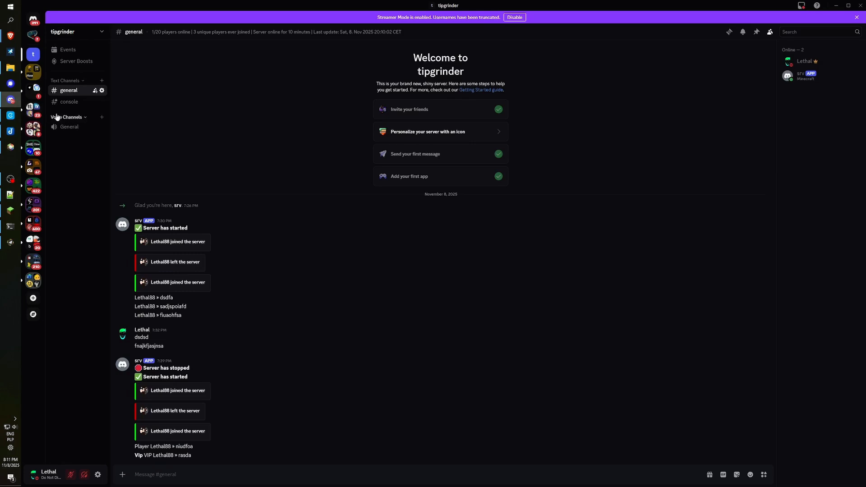
right_click(77, 118)
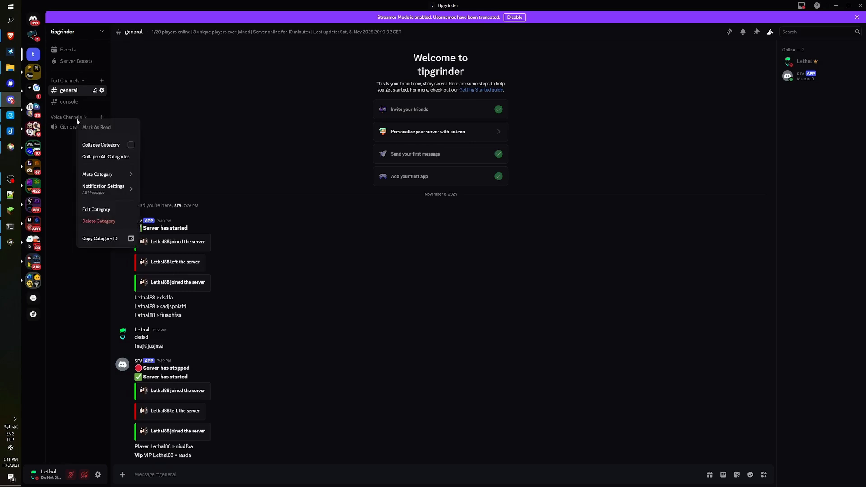
click(97, 239)
key(alt+Tab)
key(ctrl+v)
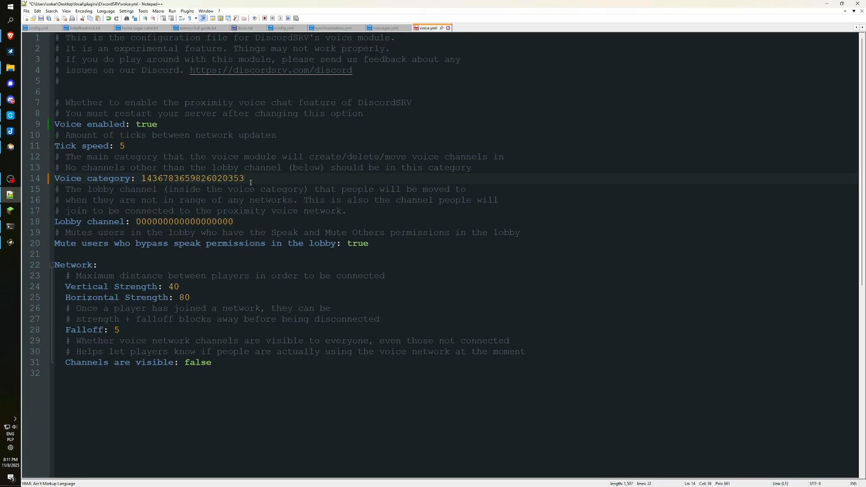
key(ctrl+s)
Select the Lobby channel placeholder zeros, ready to receive a channel ID from Discord.
drag(137, 221, 241, 218)
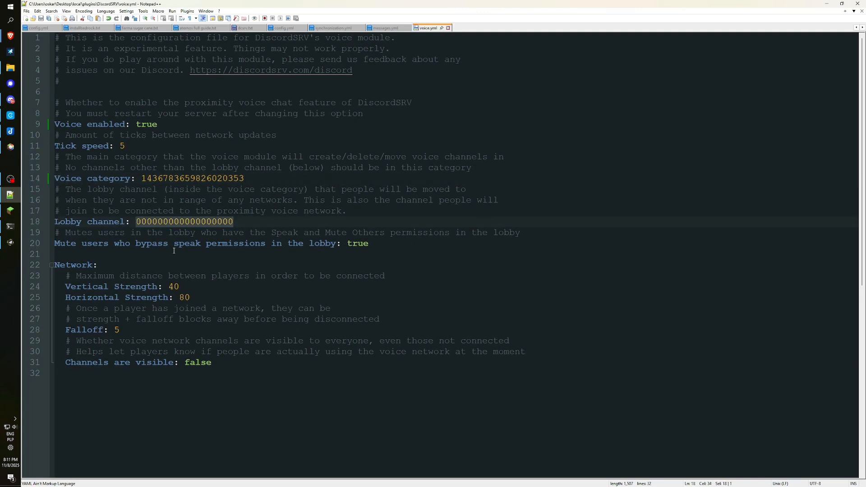
click(248, 224)
drag(241, 228, 134, 222)
click(11, 100)
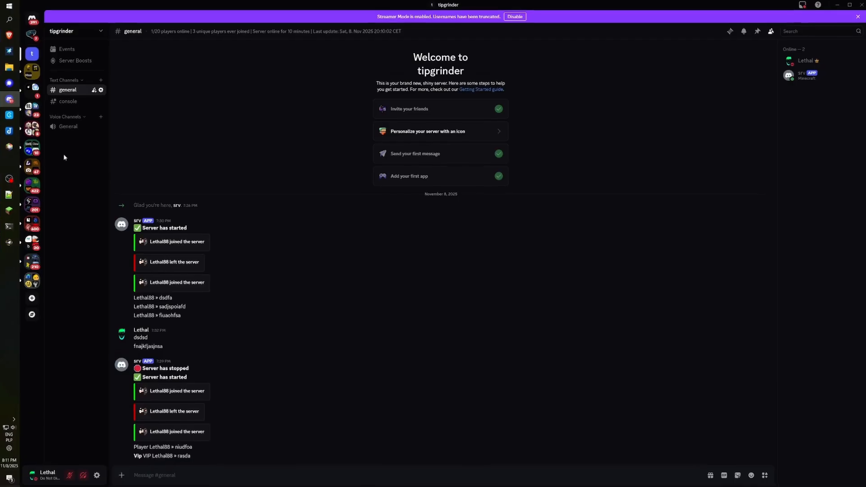
right_click(66, 129)
click(77, 282)
key(alt+Tab)
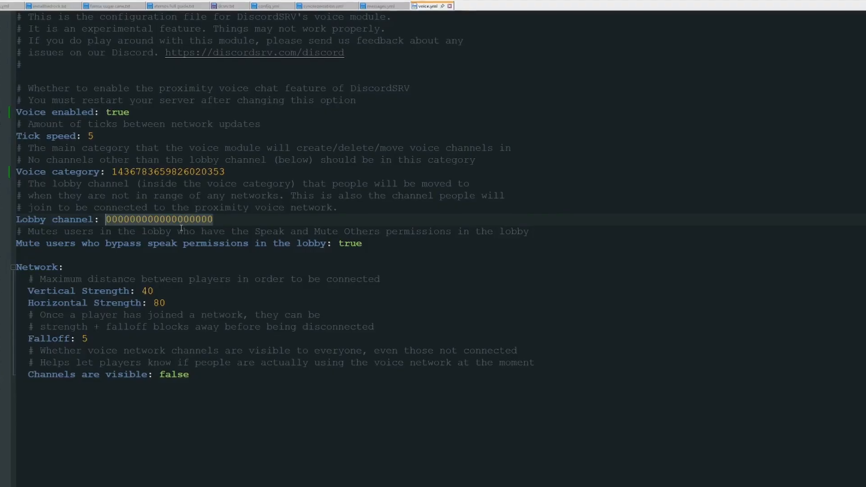
key(ctrl+v)
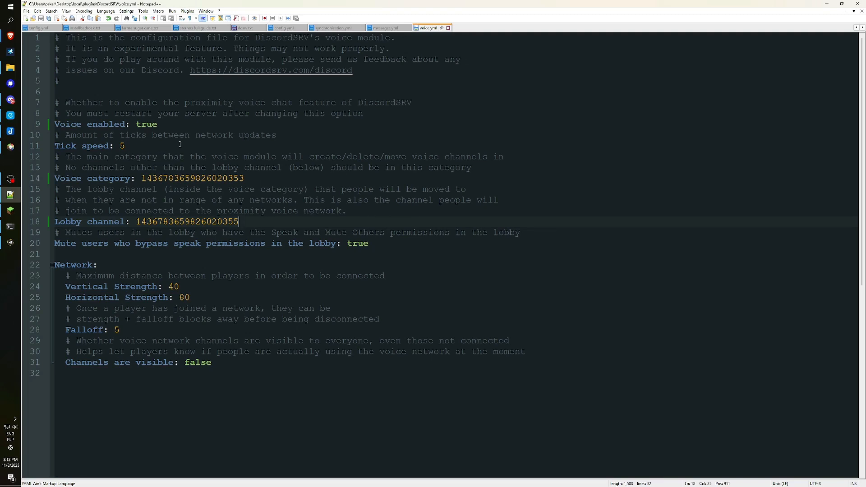
Review the voice.yml settings, highlighting the voice-channel comment, Lobby channel and Voice category lines.
drag(304, 157, 419, 155)
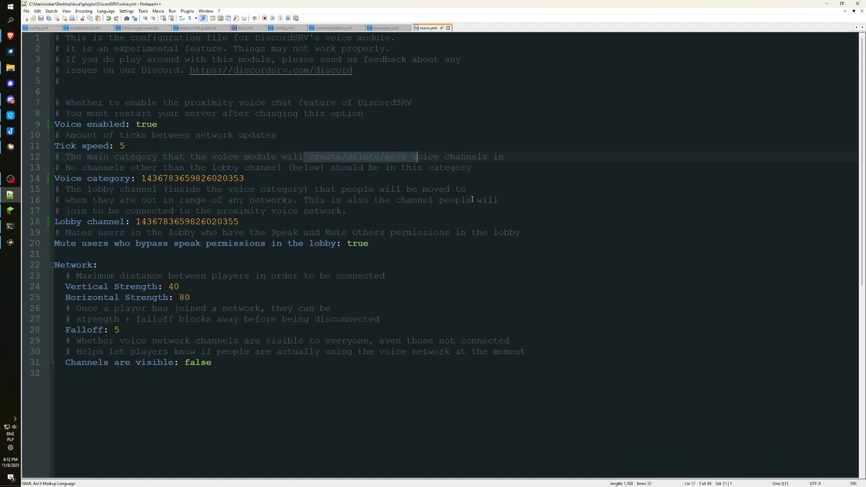
click(296, 220)
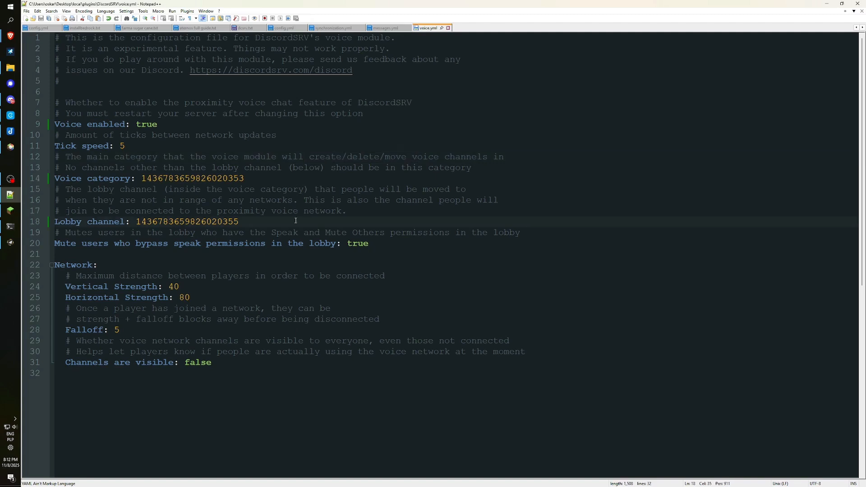
drag(240, 221, 61, 228)
key(alt+Tab)
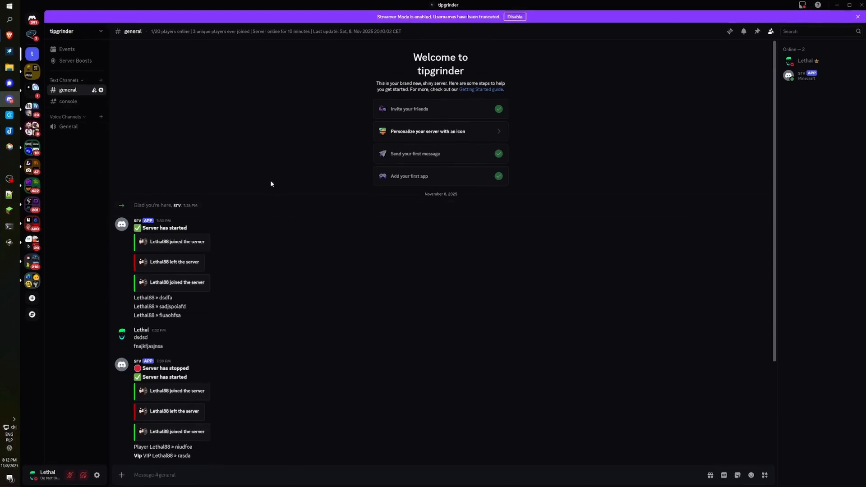
key(alt+Tab)
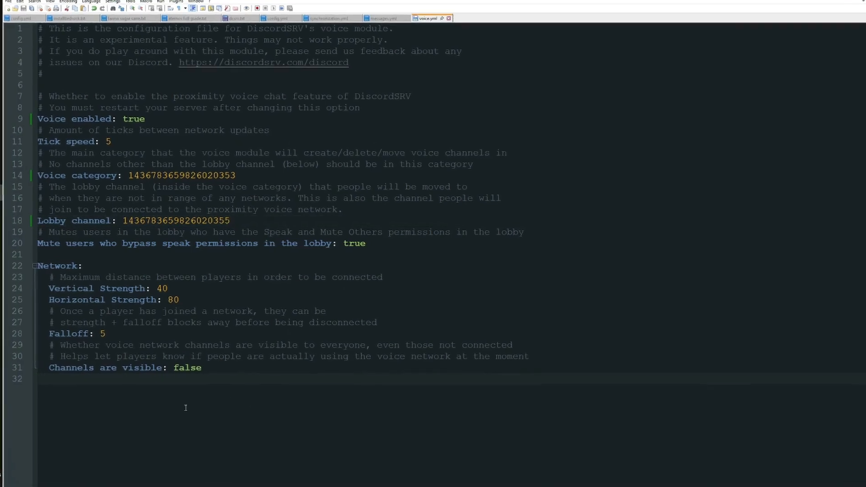
drag(233, 396, 42, 98)
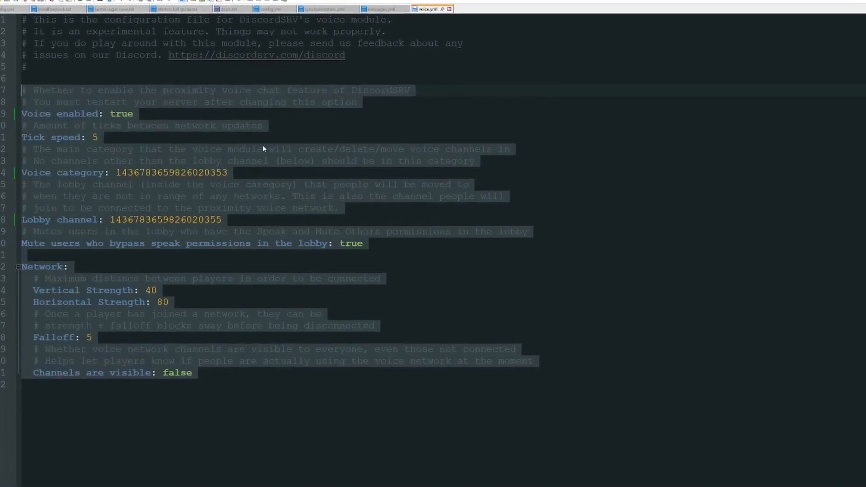
click(130, 173)
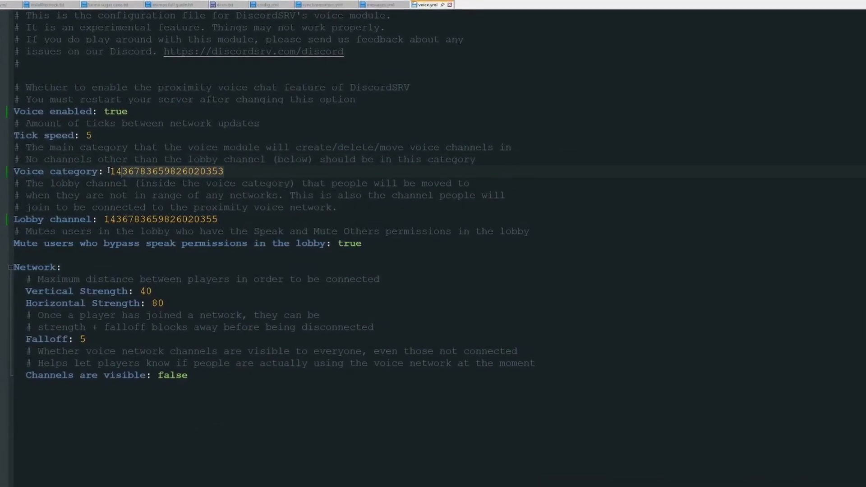
drag(109, 170, 12, 172)
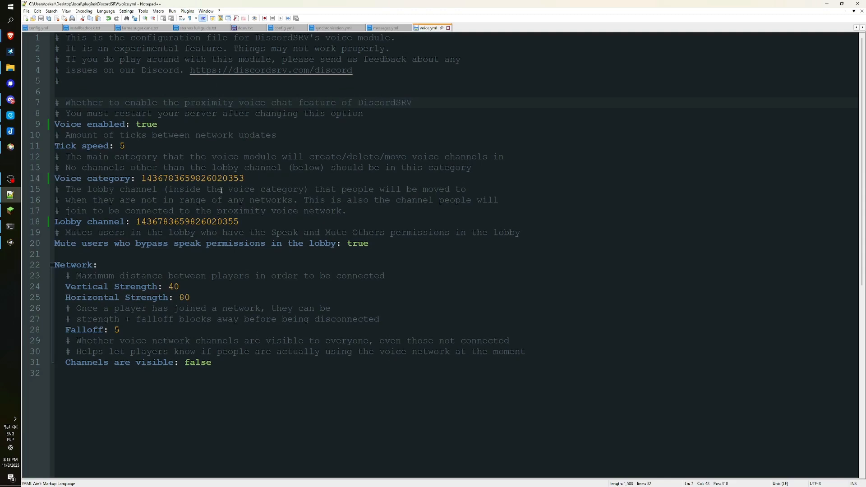
drag(253, 389, 226, 92)
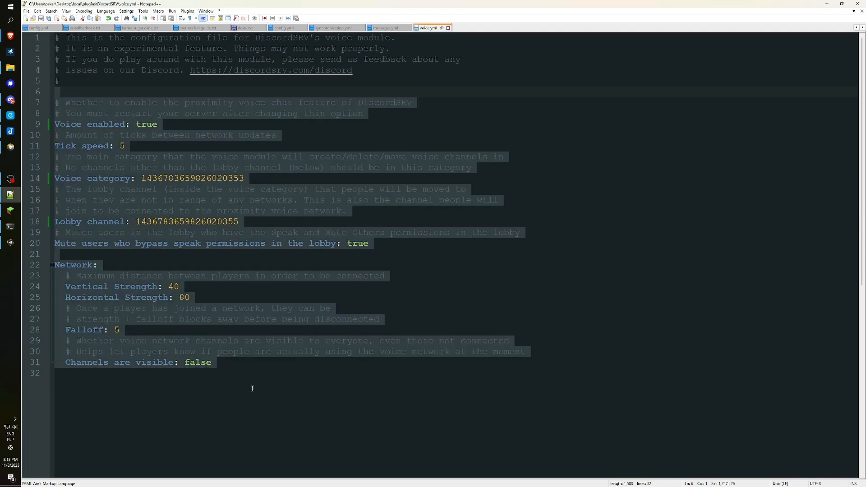